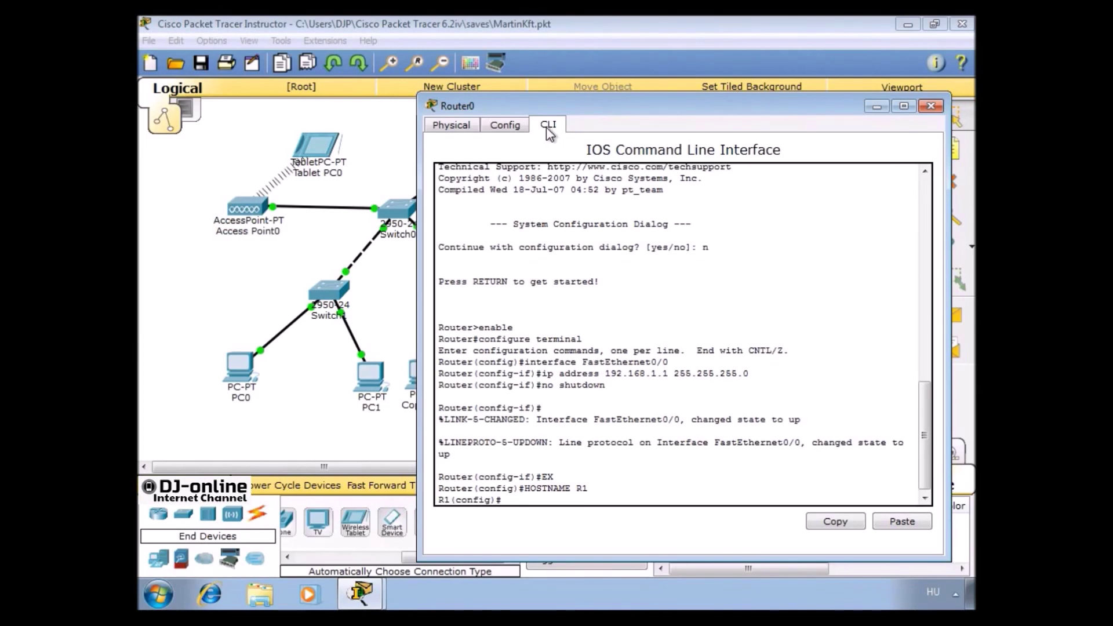
Close the Router0 CLI window and rename the router to R1
{"action": "left_click", "coordinate": [930, 107]}
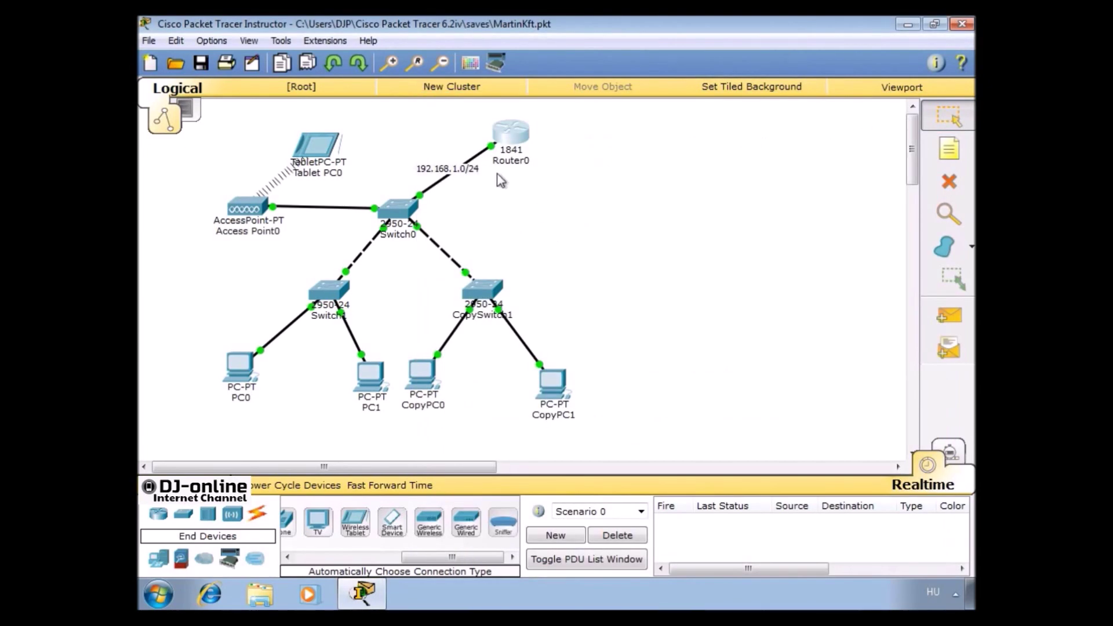
{"action": "left_click", "coordinate": [508, 160]}
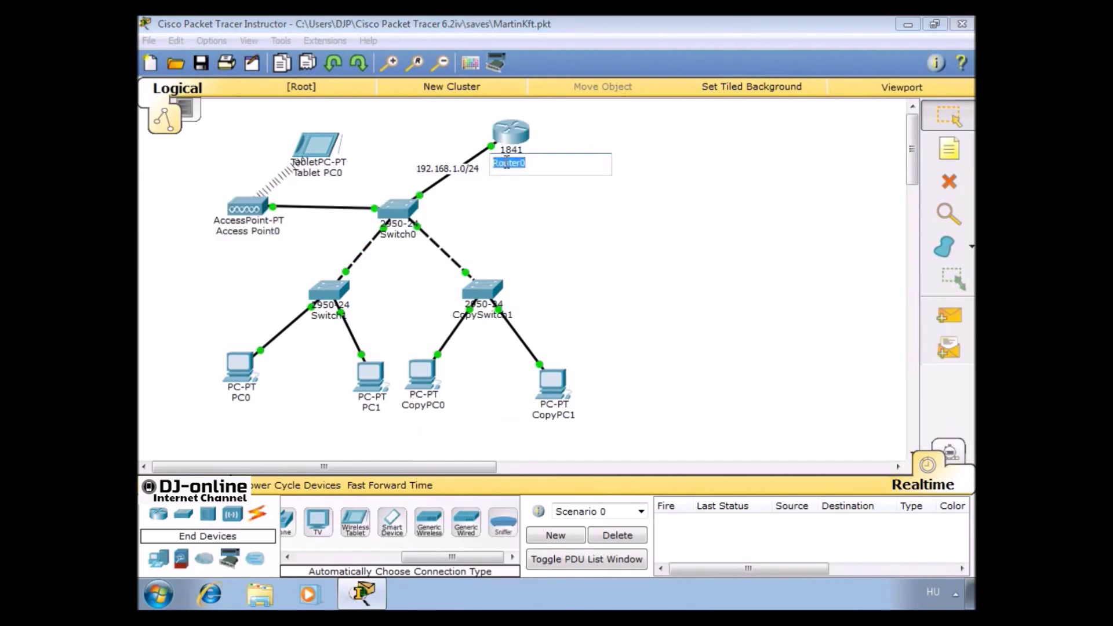
{"action": "type", "text": "R1"}
{"action": "key", "text": "Return"}
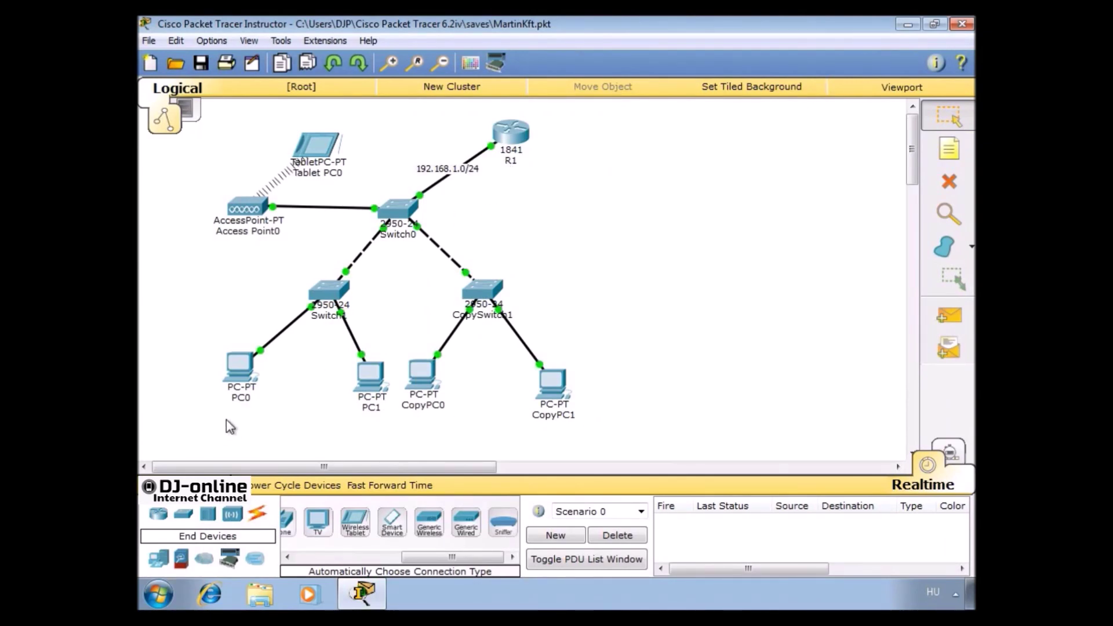
Rename PC0 to PC11 and PC1 to PC12, nudging PC1 slightly into place
{"action": "left_click", "coordinate": [241, 397]}
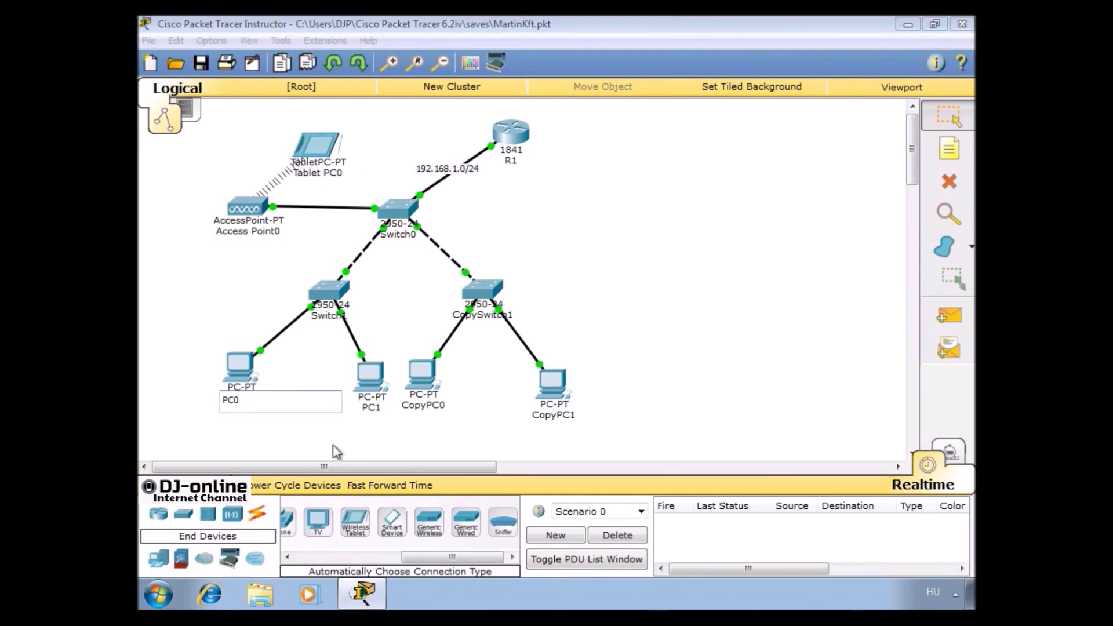
{"action": "type", "text": "11"}
{"action": "key", "text": "Return"}
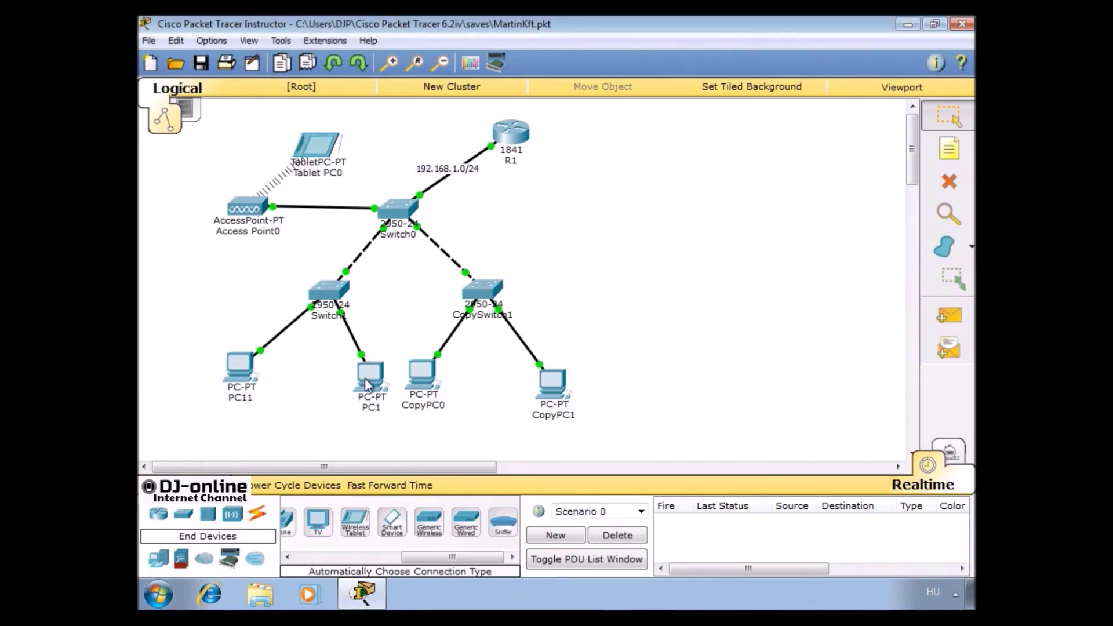
{"action": "left_click_drag", "start_coordinate": [364, 379], "coordinate": [361, 370]}
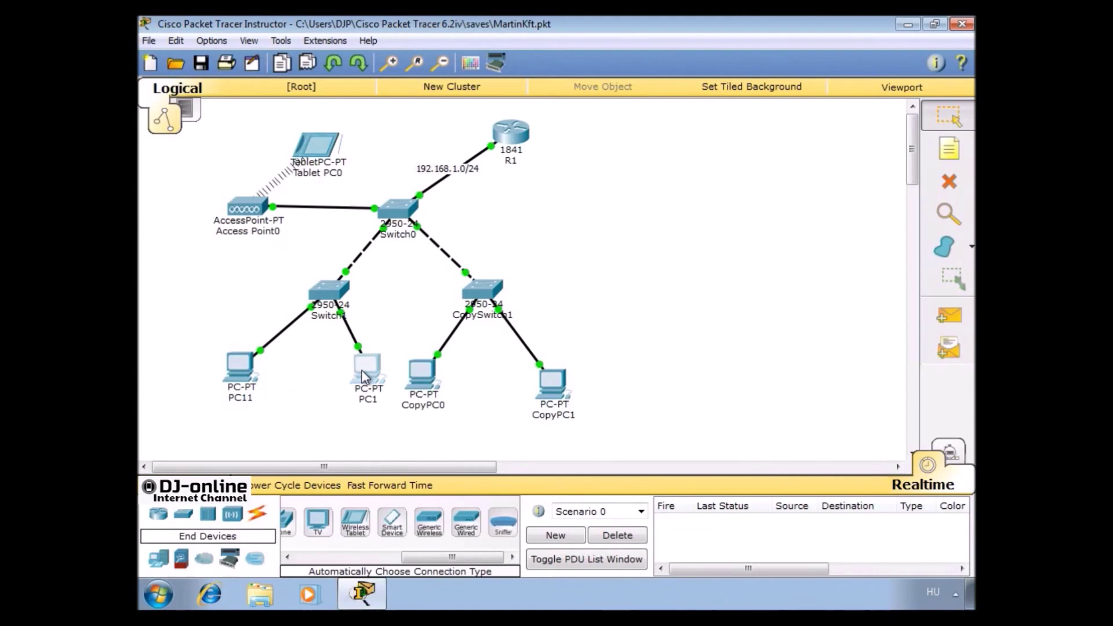
{"action": "left_click", "coordinate": [368, 399]}
{"action": "key", "text": "BackSpace"}
{"action": "type", "text": "1"}
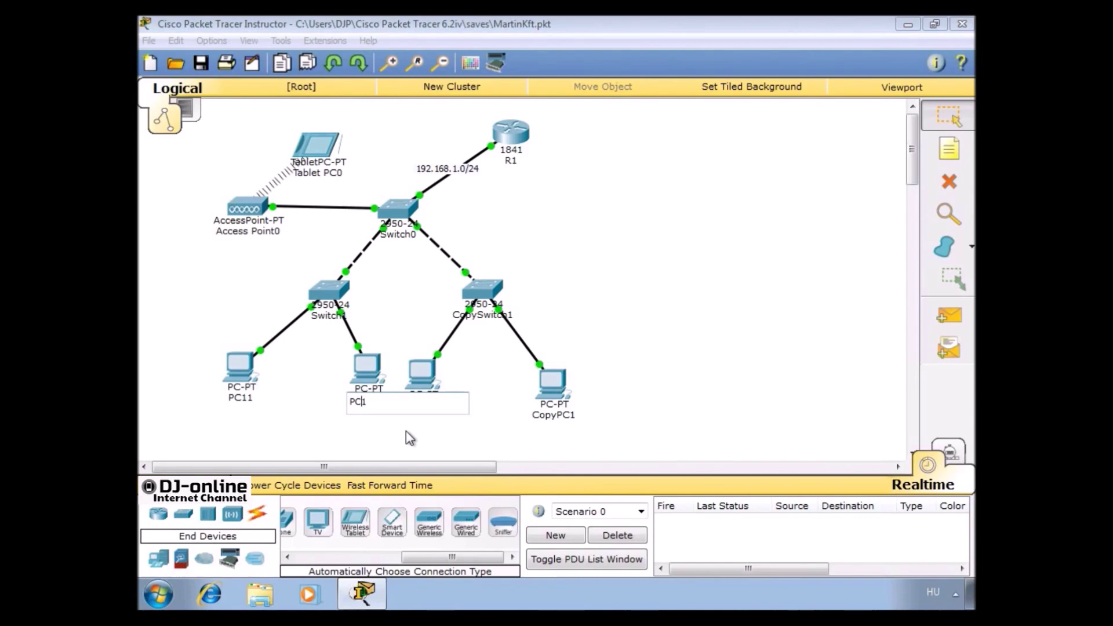
{"action": "type", "text": "2"}
{"action": "key", "text": "Return"}
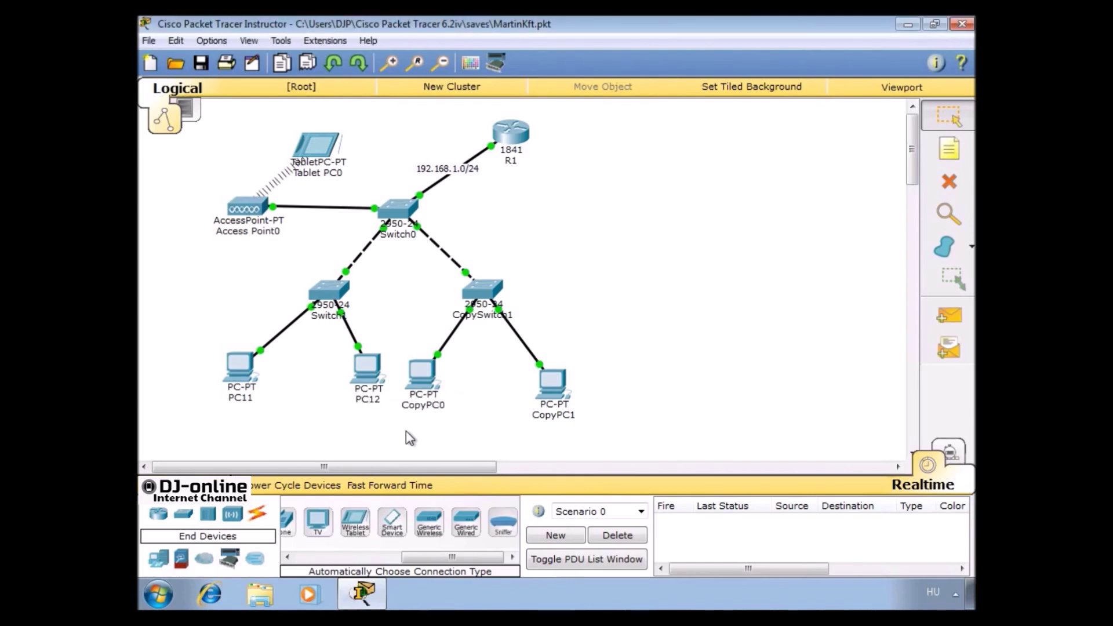
Reposition the copied PCs and rename CopyPC0 to PC21 and CopyPC1 to PC22
{"action": "mouse_move", "coordinate": [426, 372]}
{"action": "left_mouse_down"}
{"action": "mouse_move", "coordinate": [435, 353]}
{"action": "mouse_move", "coordinate": [440, 377]}
{"action": "left_mouse_up"}
{"action": "left_click", "coordinate": [438, 396]}
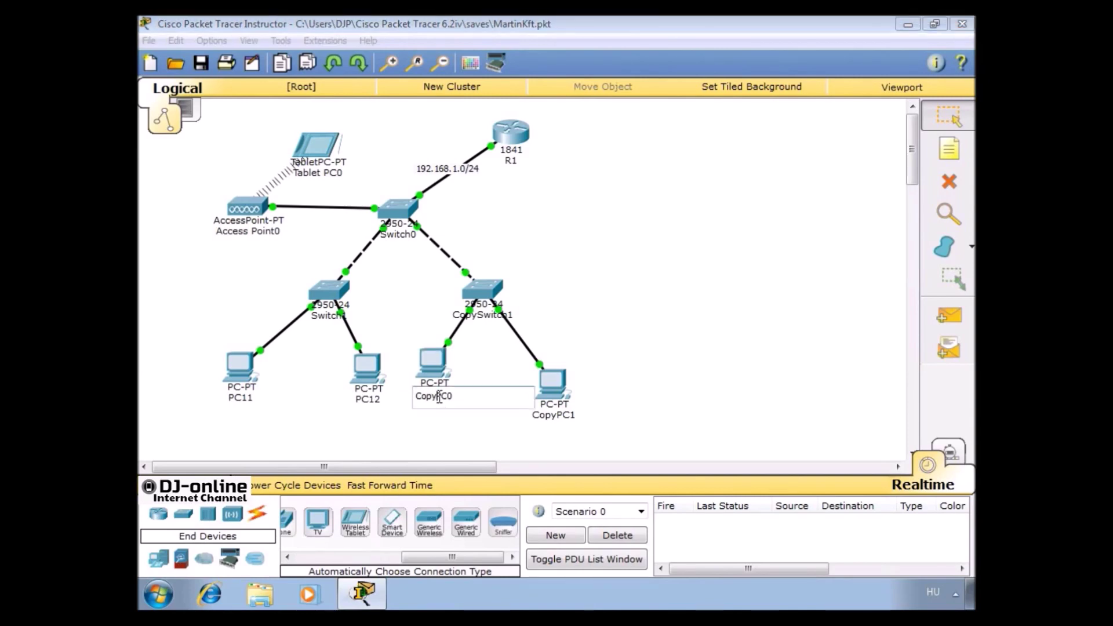
{"action": "double_click", "coordinate": [439, 398]}
{"action": "type", "text": "PC21"}
{"action": "key", "text": "Return"}
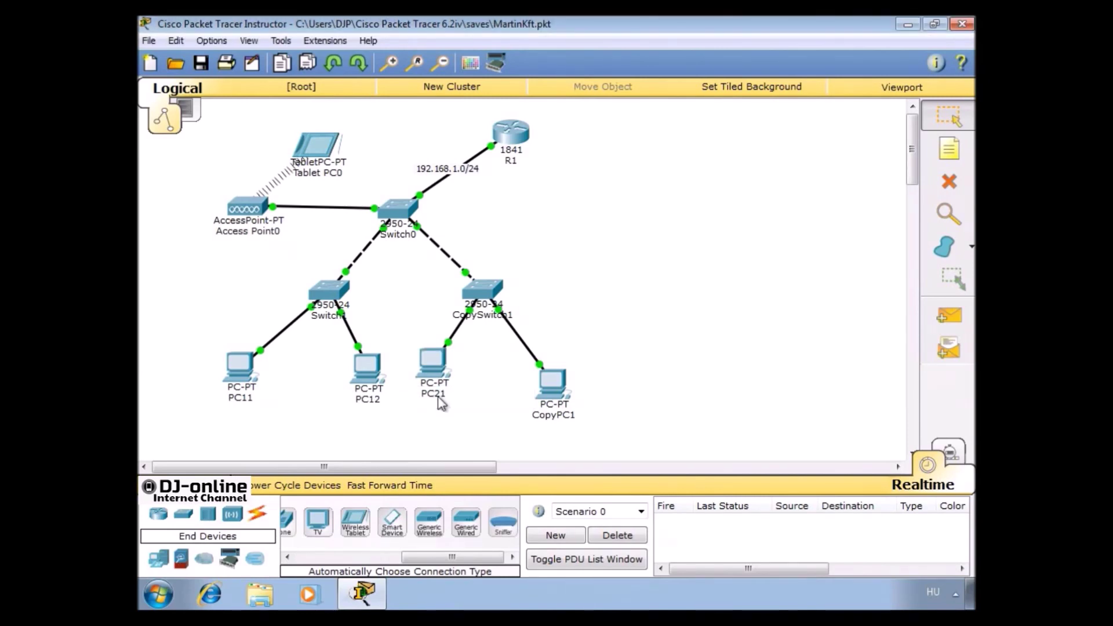
{"action": "left_click_drag", "start_coordinate": [556, 391], "coordinate": [540, 369]}
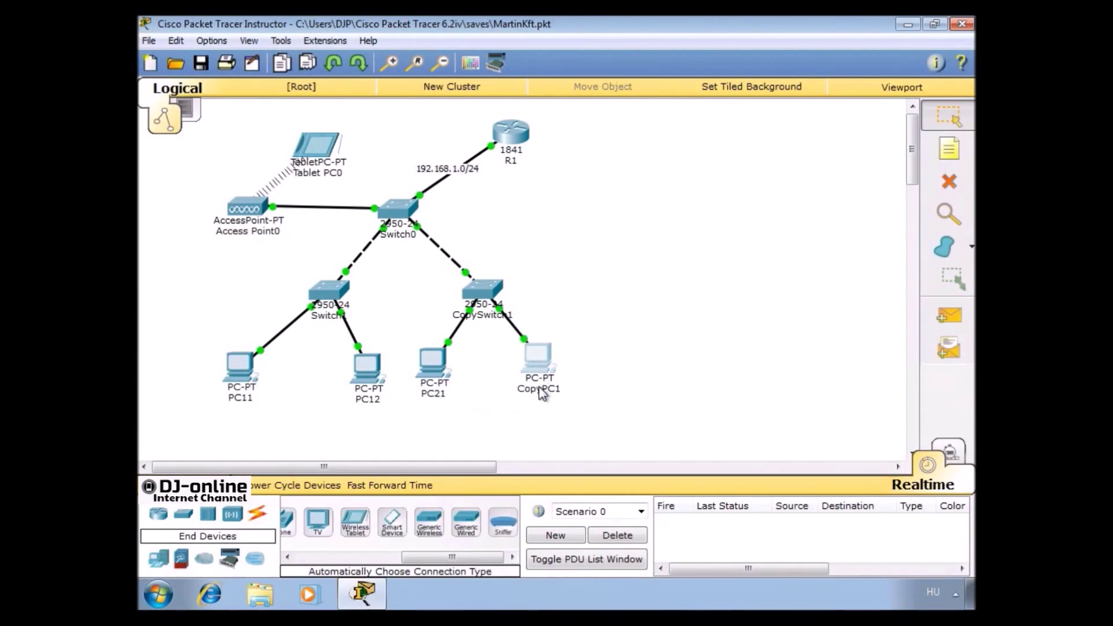
{"action": "left_click", "coordinate": [540, 390]}
{"action": "type", "text": "PC22"}
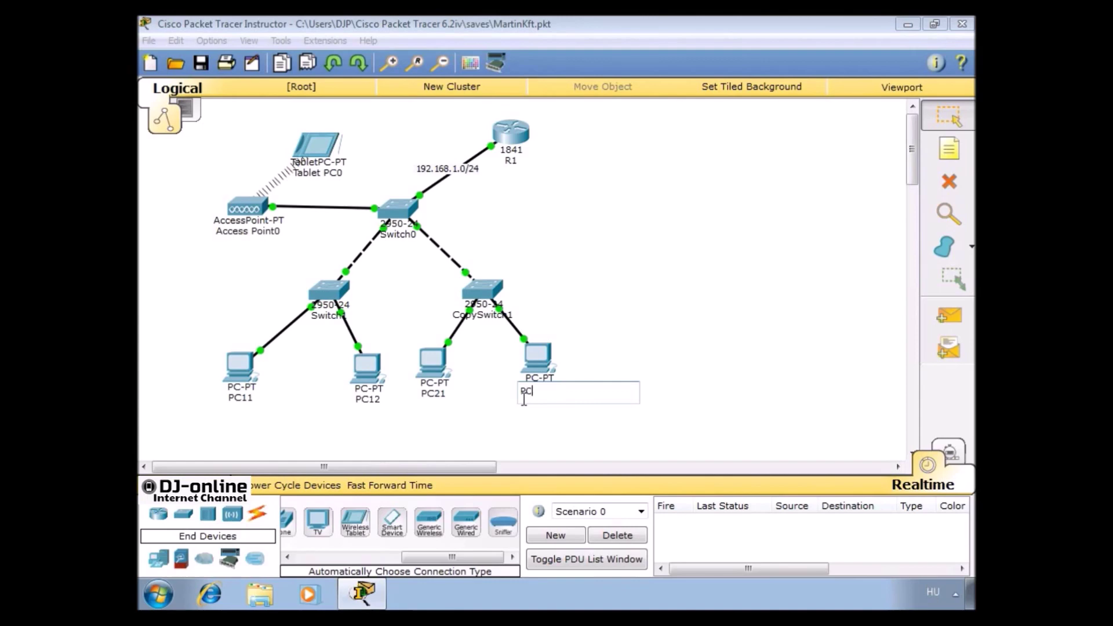
{"action": "left_click", "coordinate": [526, 405]}
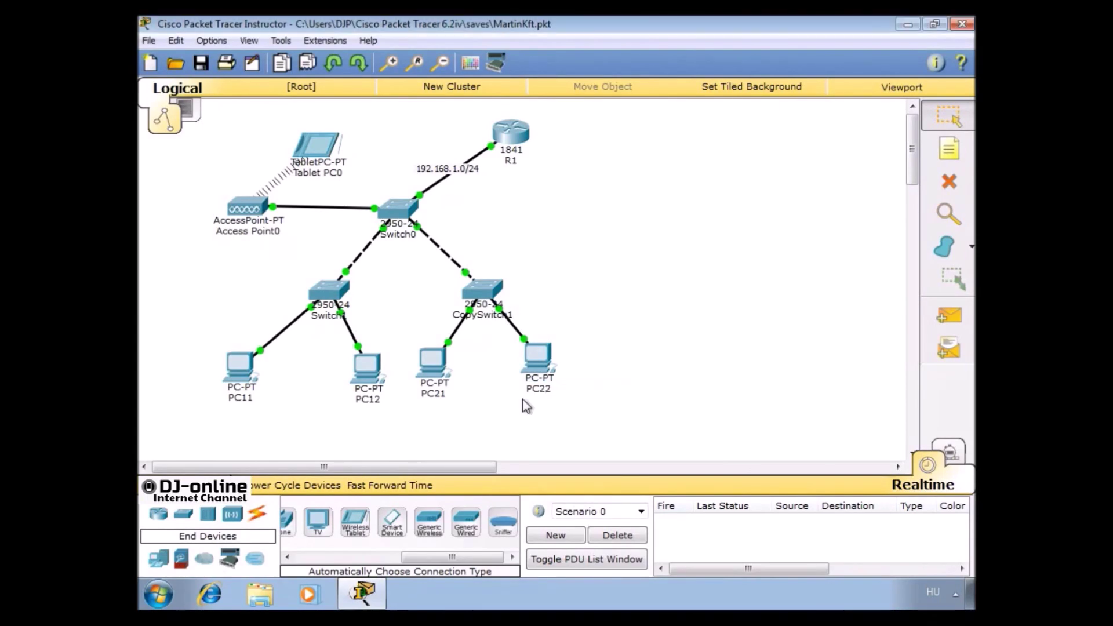
In PC11's IP Configuration, enter 192.168.1.11, mask 255.255.255.0, gateway 192.168.1.1, then close
{"action": "left_click", "coordinate": [243, 365]}
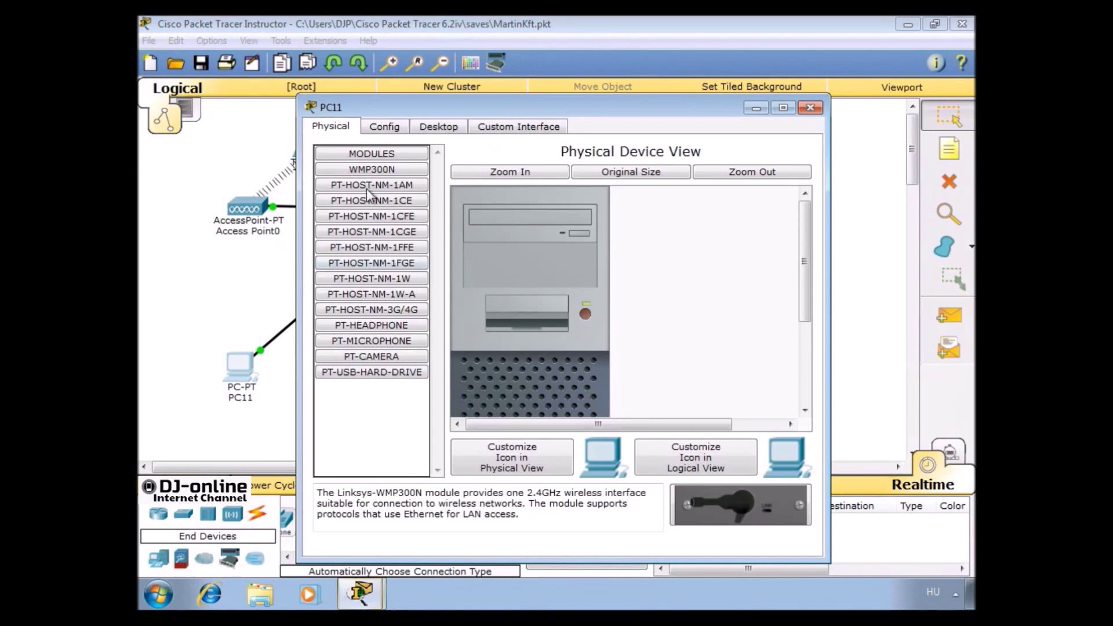
{"action": "left_click", "coordinate": [434, 134]}
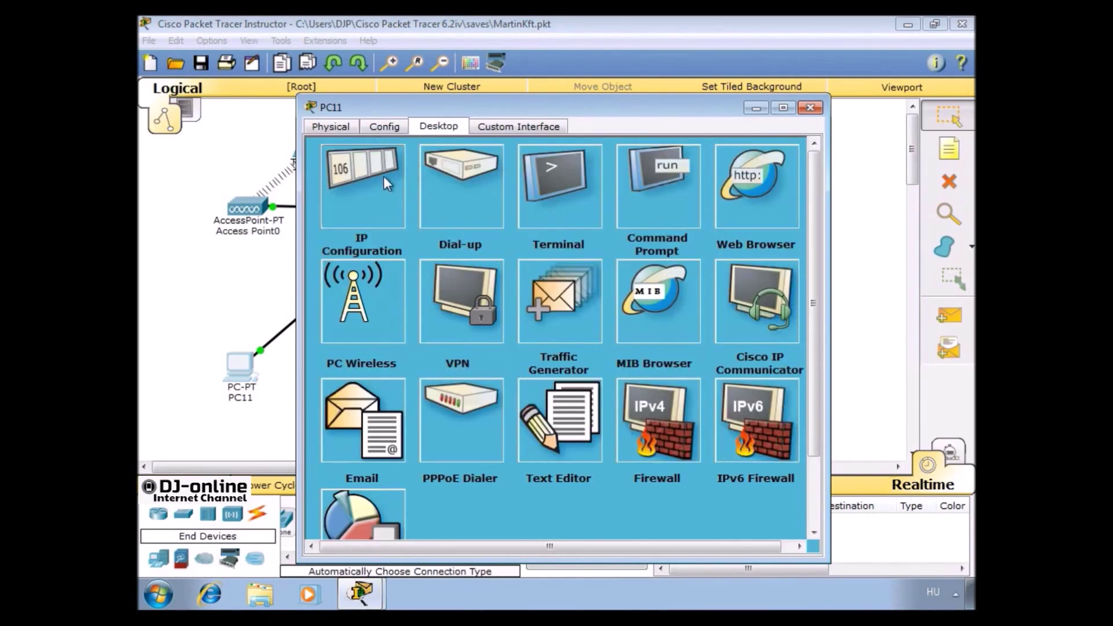
{"action": "left_click", "coordinate": [383, 176]}
{"action": "left_click", "coordinate": [467, 219]}
{"action": "type", "text": "192.168.1.11"}
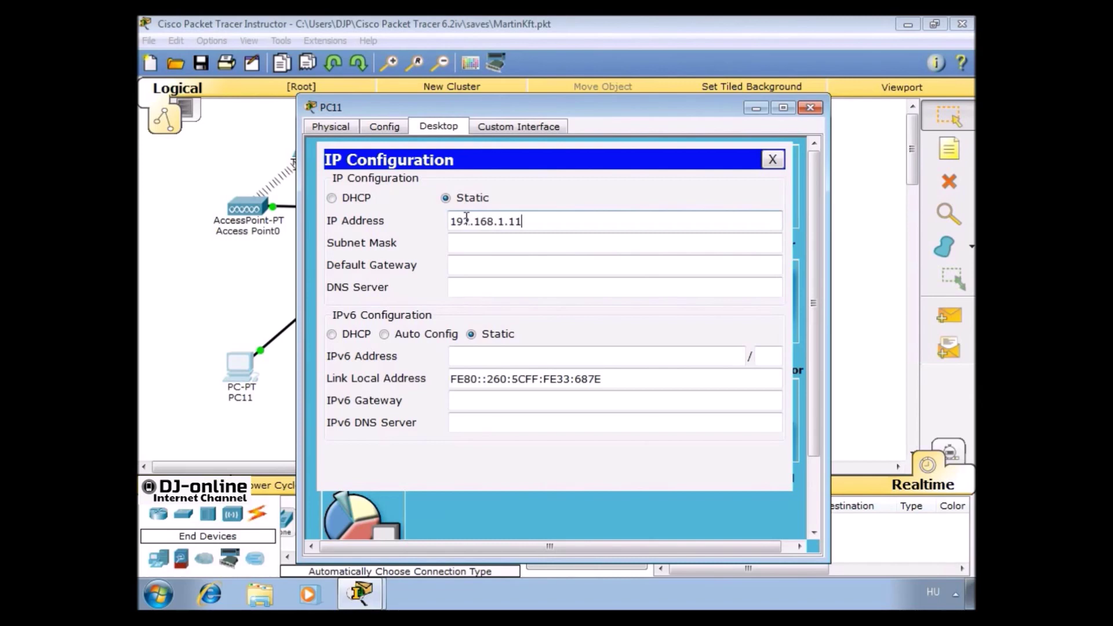
{"action": "key", "text": "Tab"}
{"action": "key", "text": "Tab"}
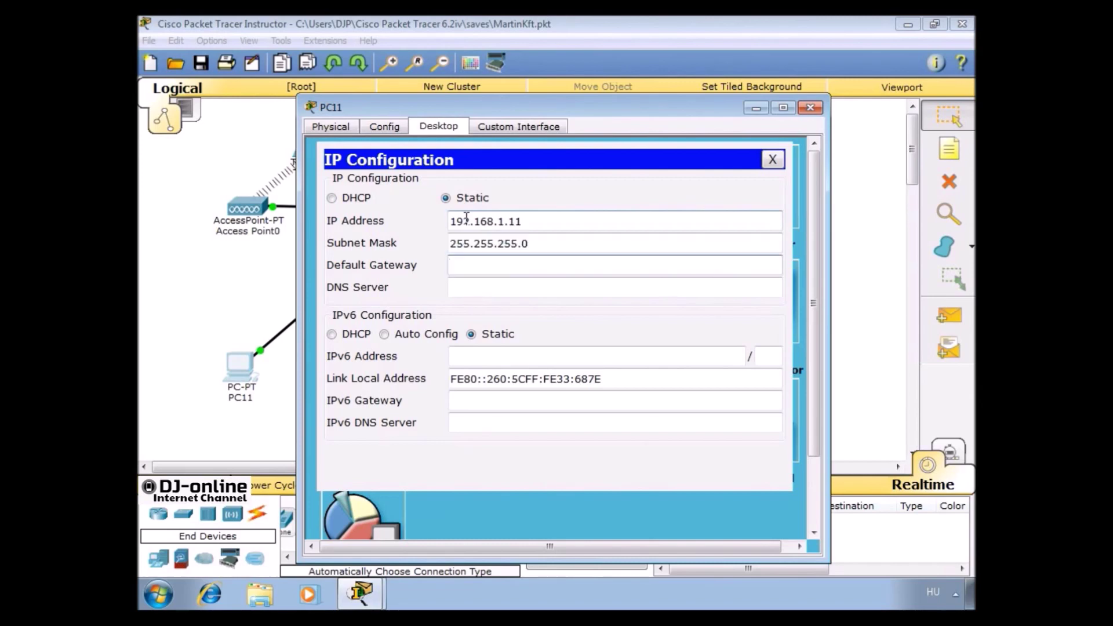
{"action": "type", "text": "192.168.1.1"}
{"action": "key", "text": "Tab"}
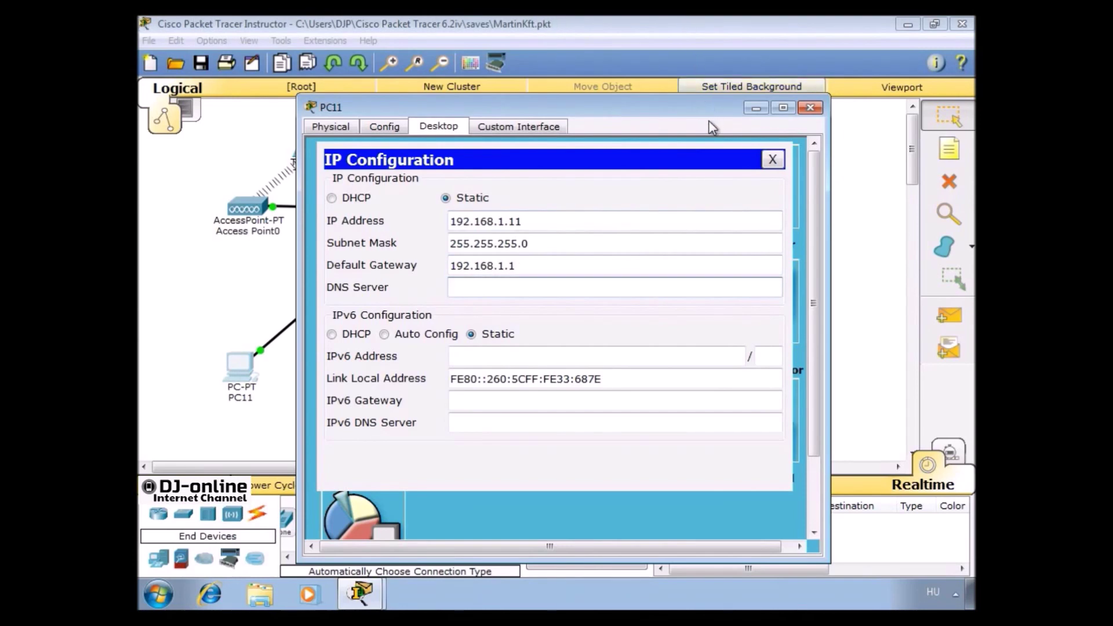
{"action": "left_click", "coordinate": [773, 160]}
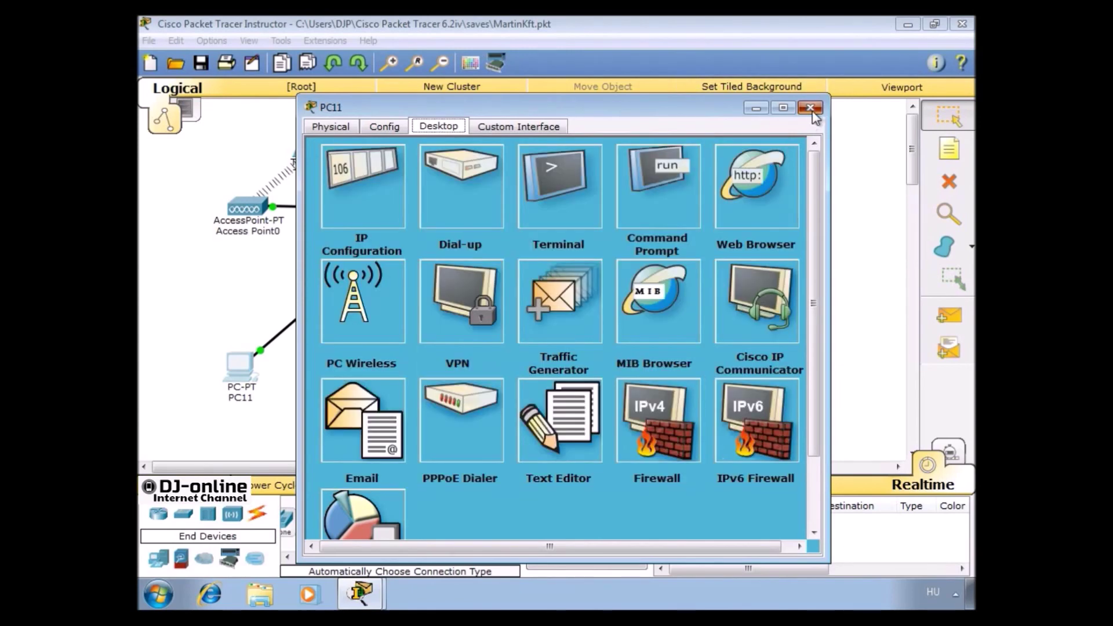
{"action": "left_click", "coordinate": [810, 108]}
In PC12's IP Configuration, enter 192.168.1.12, mask 255.255.255.0, gateway 192.168.1.1, then close
{"action": "left_click", "coordinate": [372, 367]}
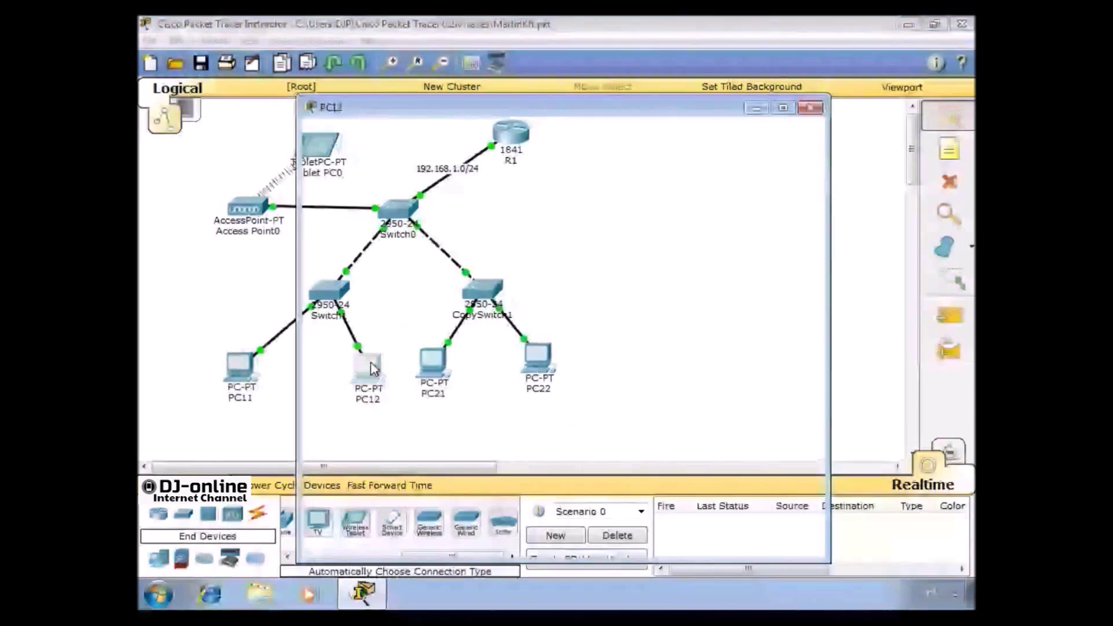
{"action": "left_click", "coordinate": [439, 126]}
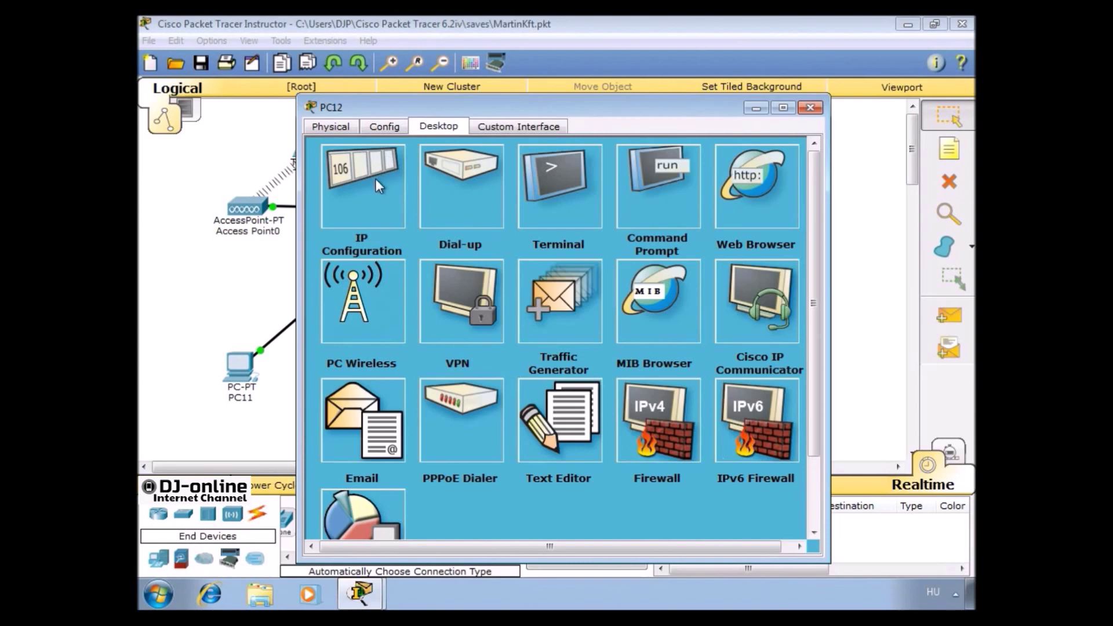
{"action": "left_click", "coordinate": [376, 178]}
{"action": "left_click", "coordinate": [469, 217]}
{"action": "type", "text": "192.168.1.1"}
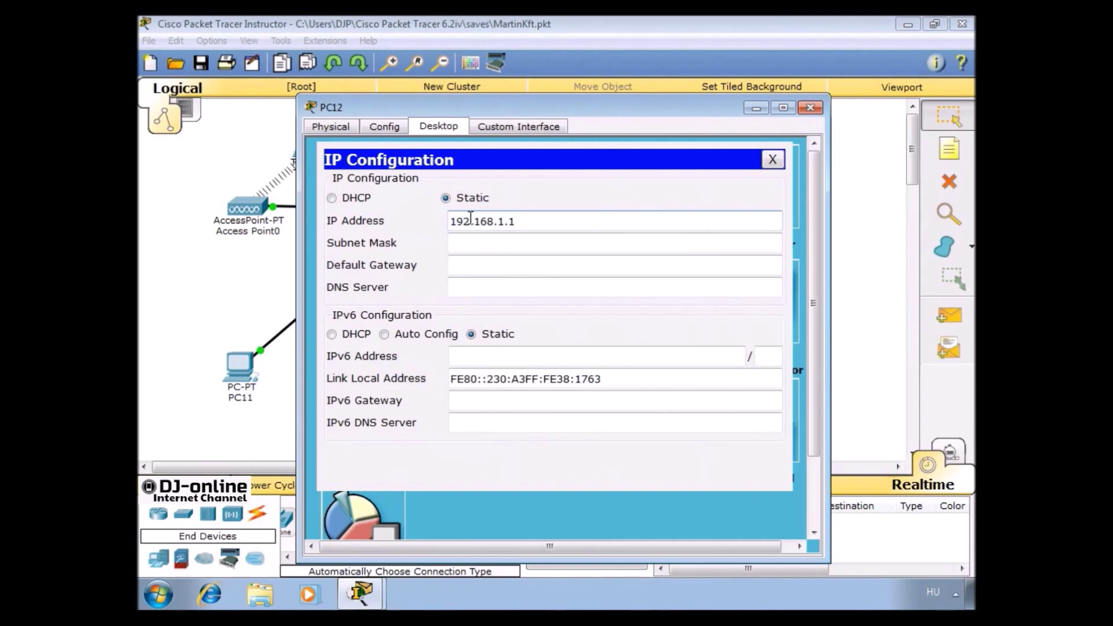
{"action": "type", "text": "2"}
{"action": "key", "text": "Tab"}
{"action": "key", "text": "Tab"}
{"action": "type", "text": "192.168.1.1"}
{"action": "key", "text": "Tab"}
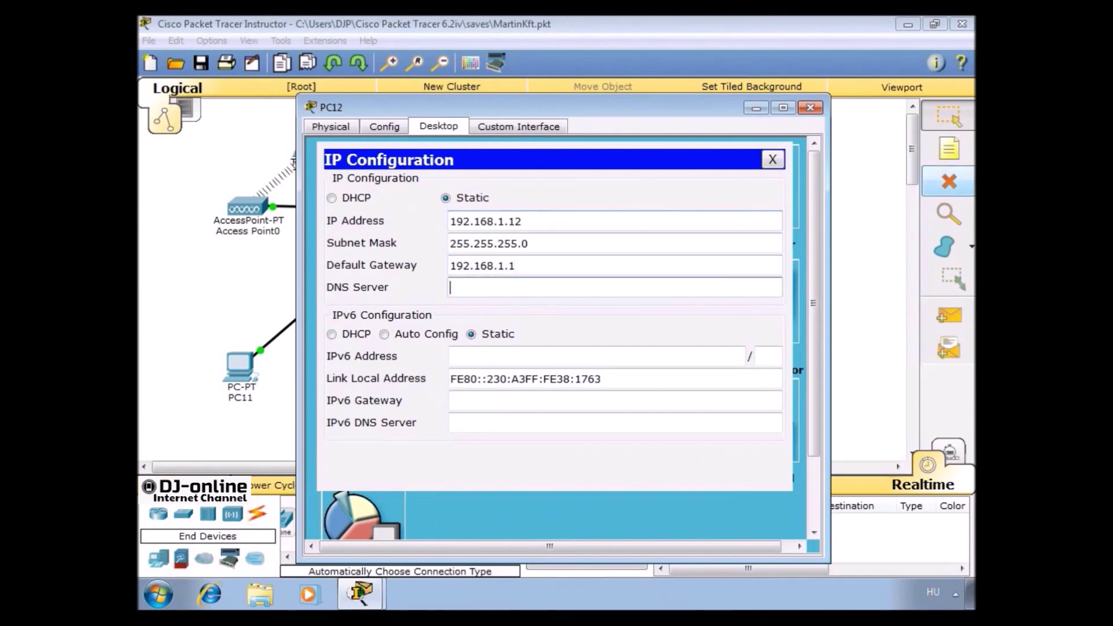
{"action": "left_click", "coordinate": [771, 159]}
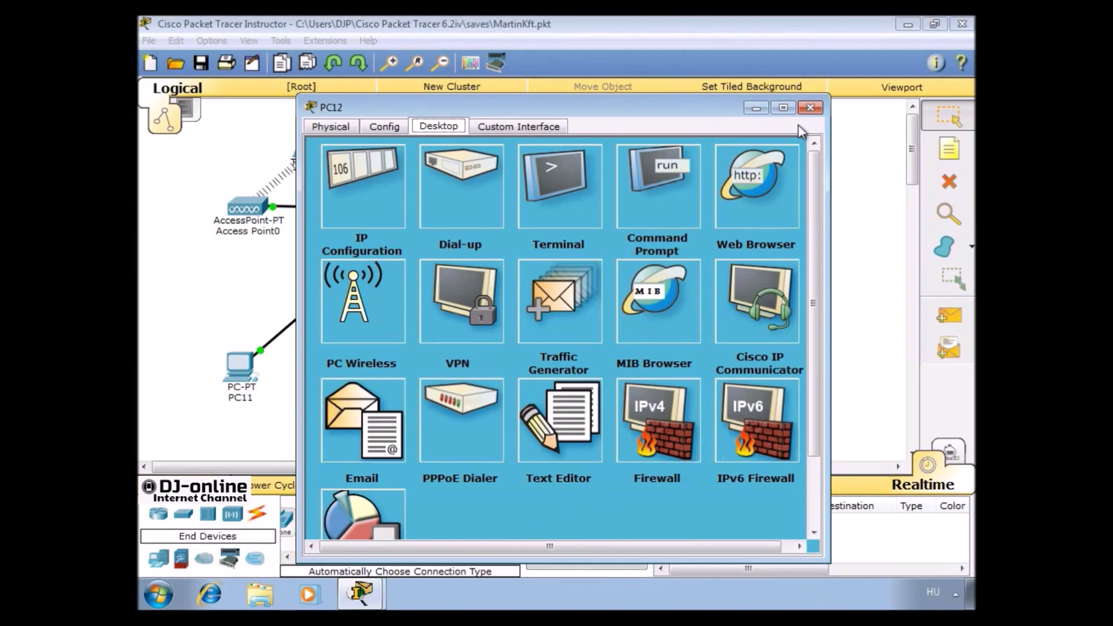
{"action": "left_click", "coordinate": [810, 109]}
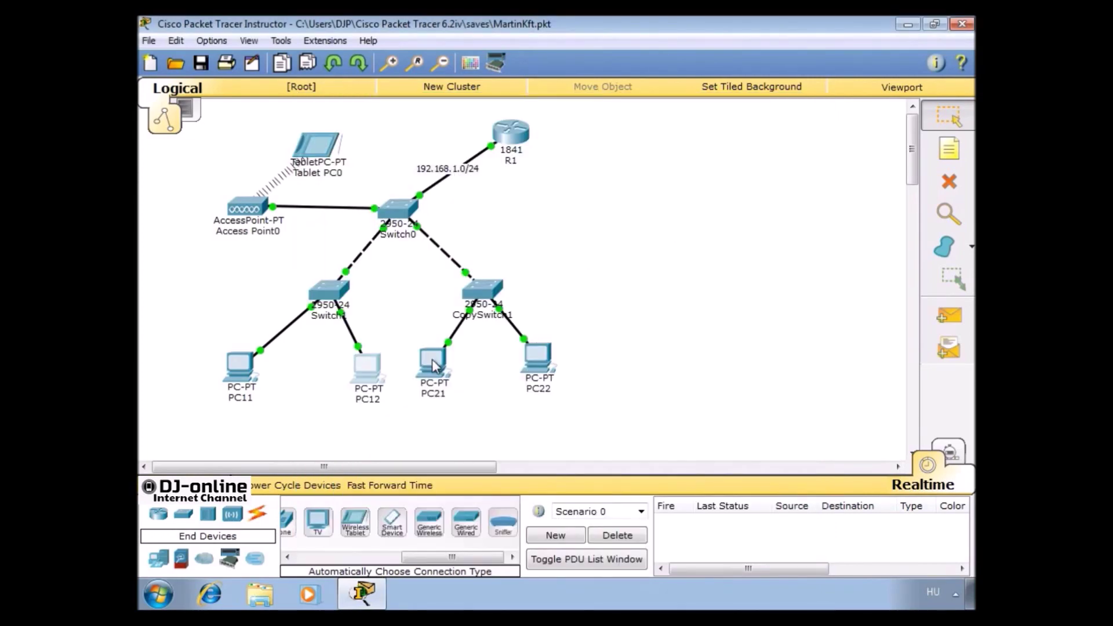
In PC21's IP Configuration, enter 192.168.1.21, mask 255.255.255.0, gateway 192.168.1.1, then close
{"action": "left_click", "coordinate": [436, 362]}
{"action": "left_click", "coordinate": [446, 127]}
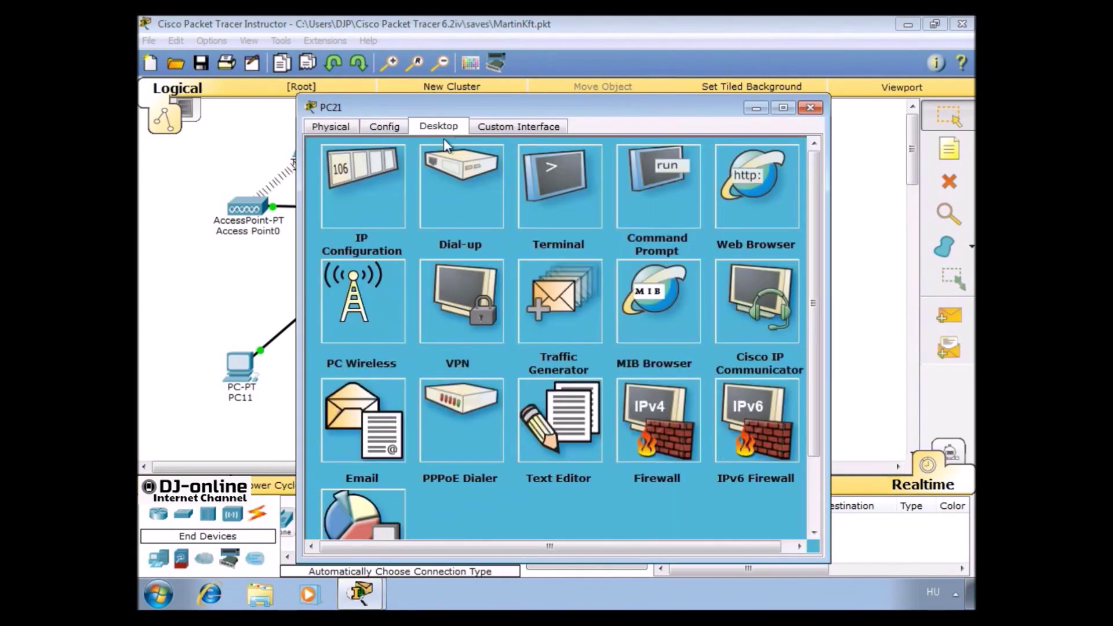
{"action": "left_click", "coordinate": [377, 185]}
{"action": "left_click", "coordinate": [458, 221]}
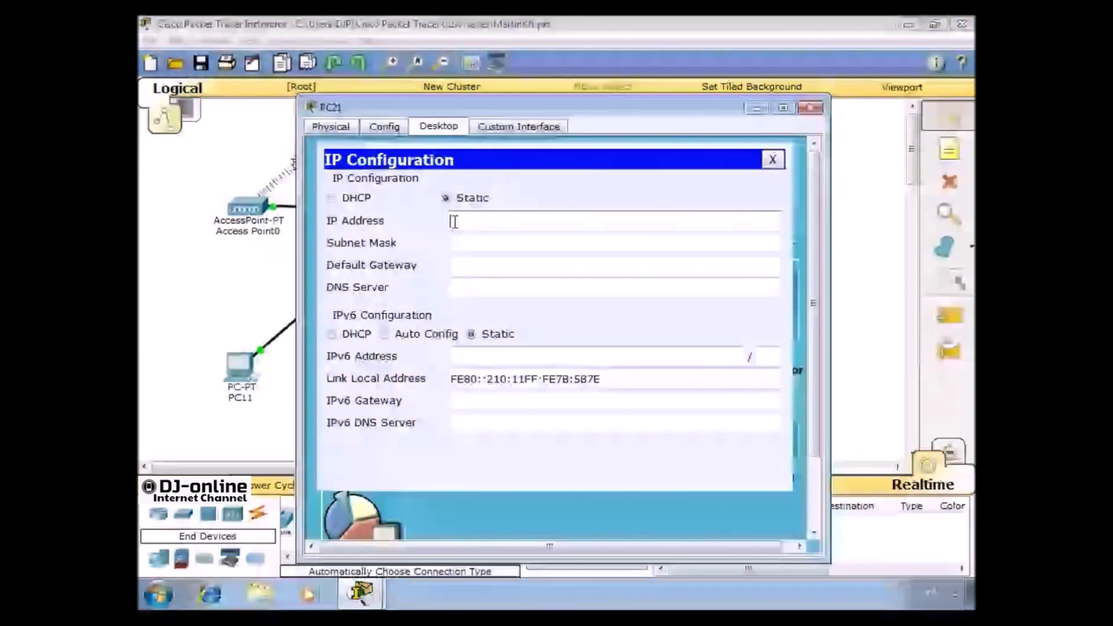
{"action": "type", "text": "192.168.1"}
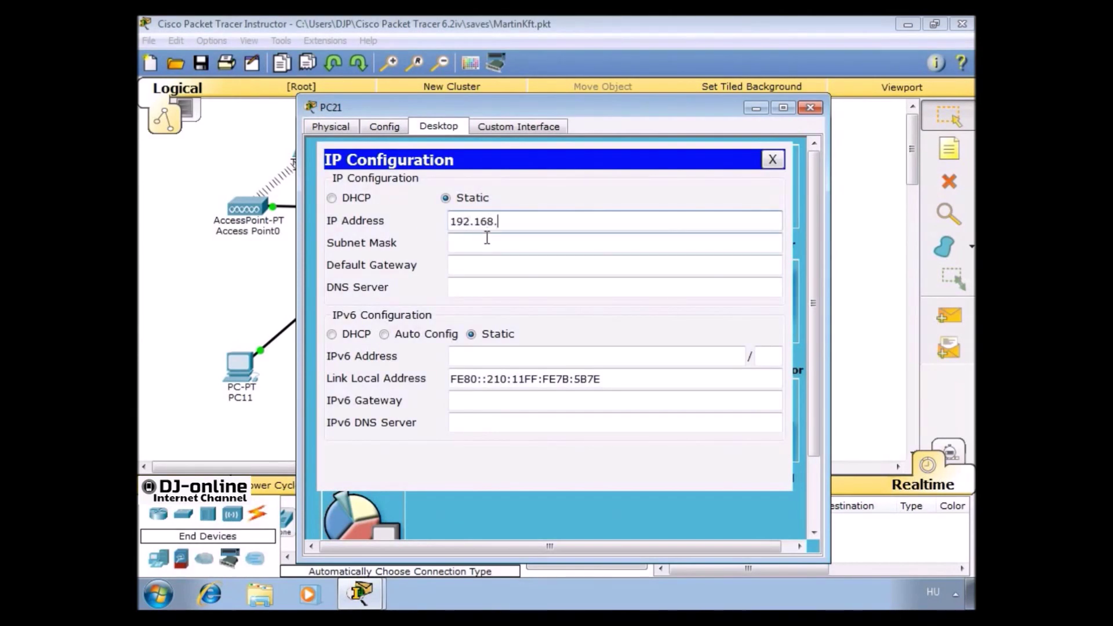
{"action": "type", "text": ".21"}
{"action": "key", "text": "Tab"}
{"action": "key", "text": "Tab"}
{"action": "type", "text": "192.168.1.1"}
{"action": "key", "text": "Tab"}
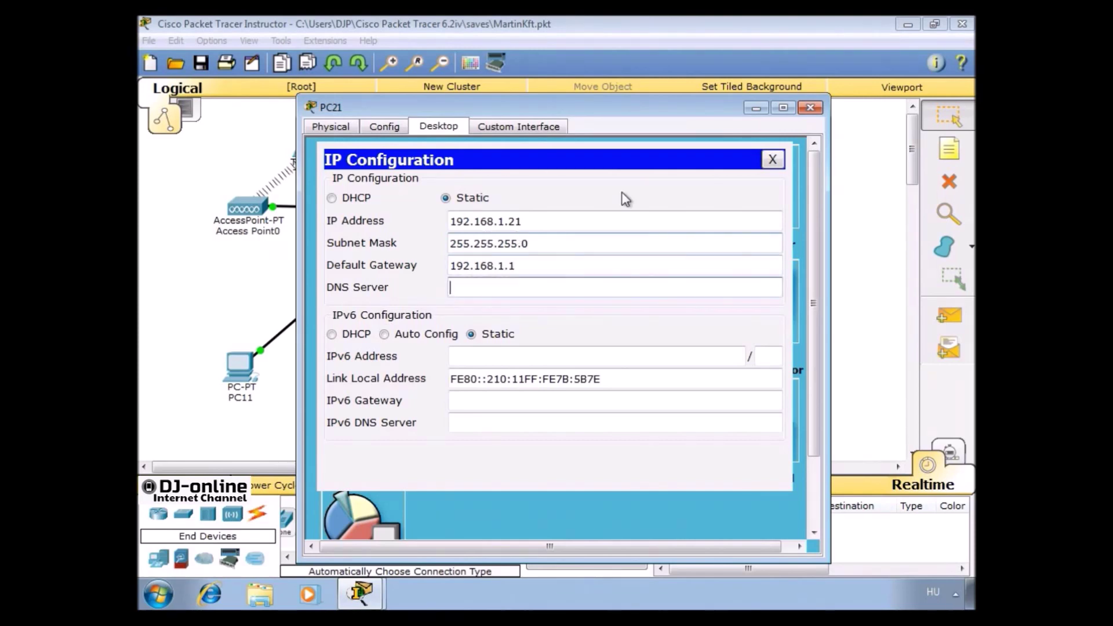
{"action": "left_click", "coordinate": [771, 159]}
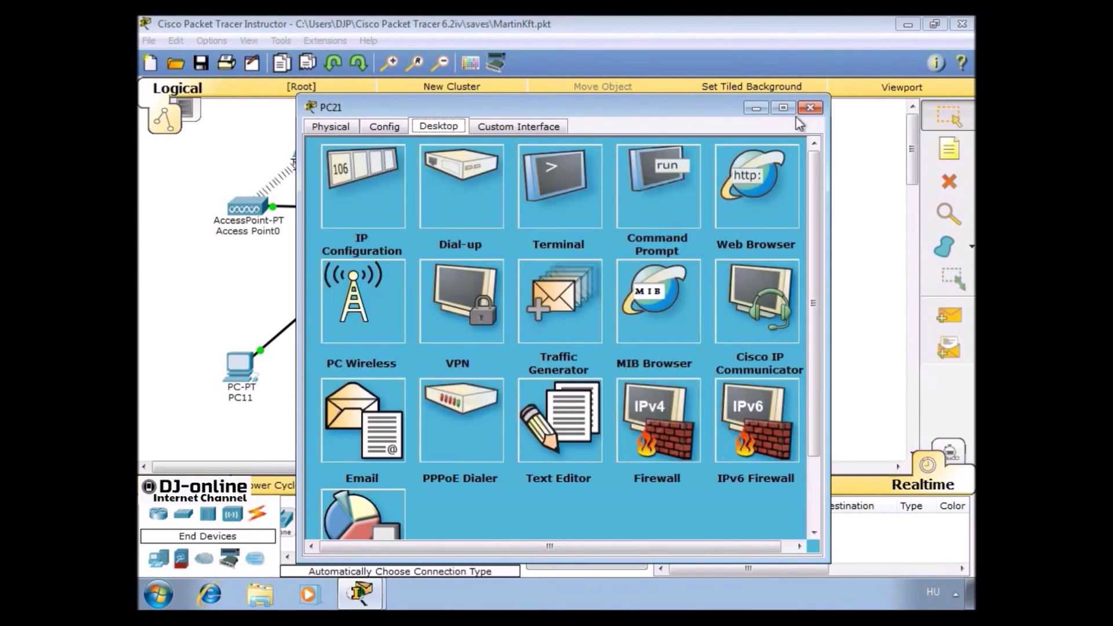
{"action": "left_click", "coordinate": [809, 108]}
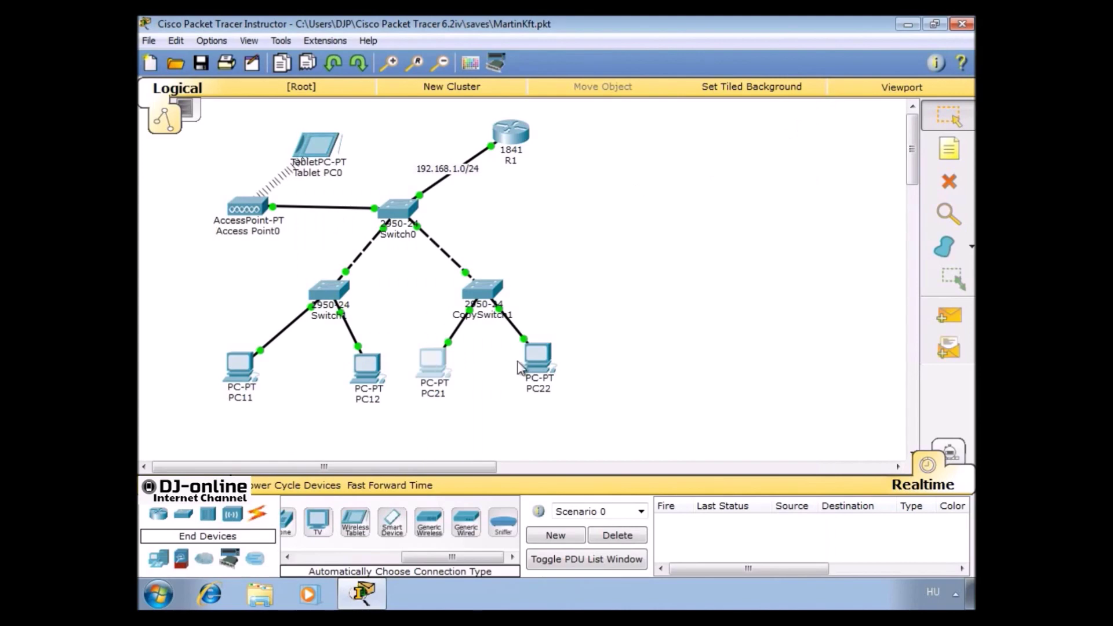
In PC22's IP Configuration, enter 192.168.1.22 with default mask and gateway 192.168.1.1
{"action": "left_click", "coordinate": [537, 360]}
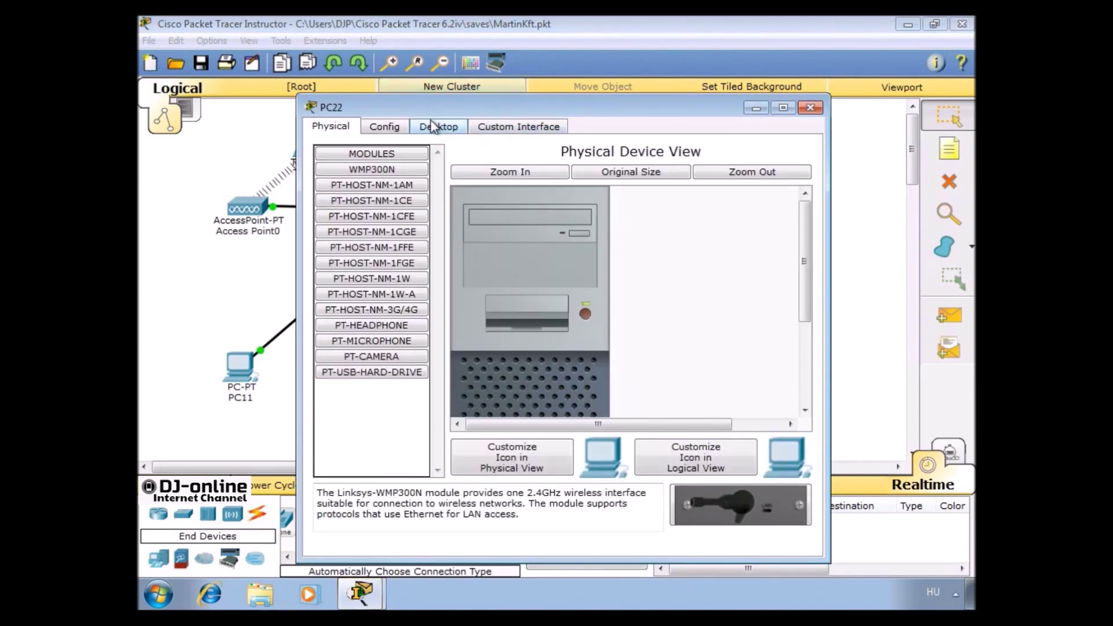
{"action": "left_click", "coordinate": [434, 127]}
{"action": "left_click", "coordinate": [384, 177]}
{"action": "left_click", "coordinate": [454, 219]}
{"action": "type", "text": "192.16"}
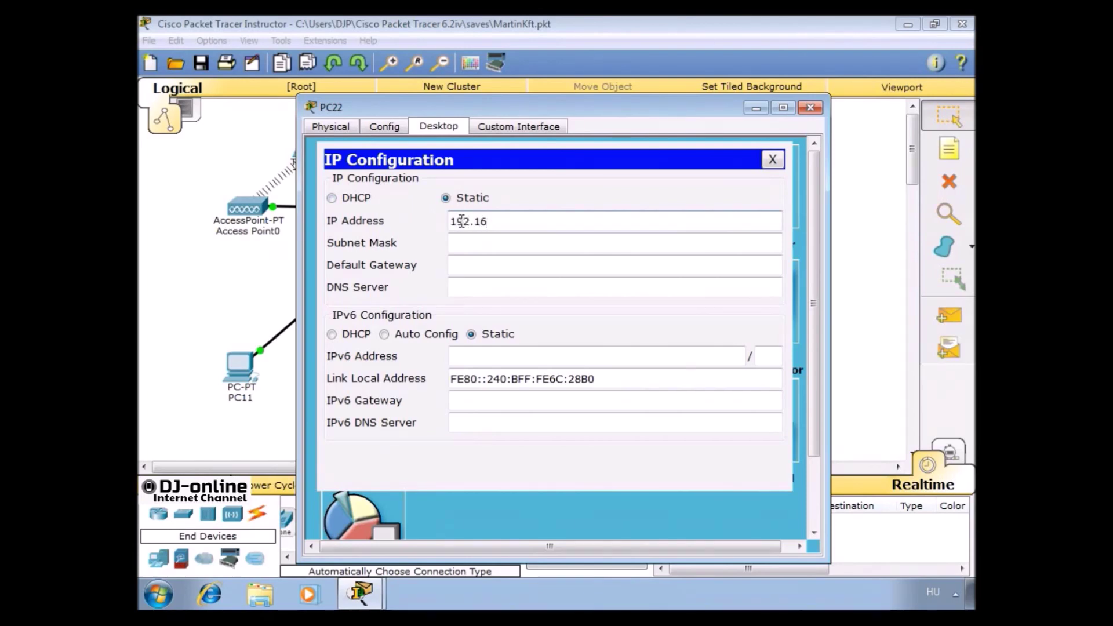
{"action": "type", "text": "8.1.22"}
{"action": "key", "text": "Tab"}
{"action": "key", "text": "Tab"}
{"action": "type", "text": "192"}
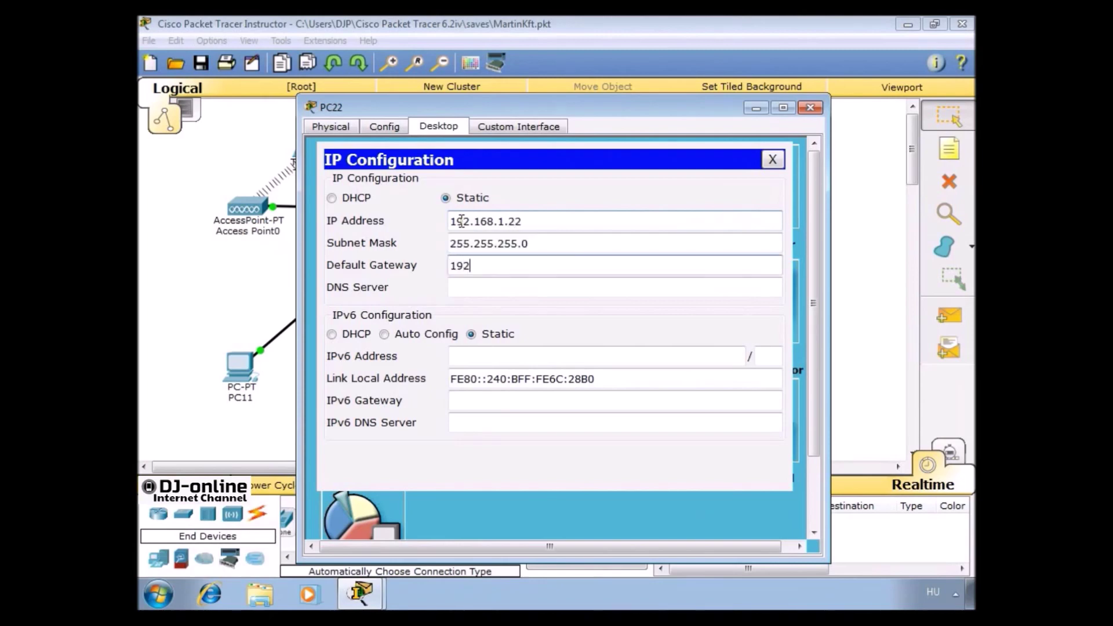
{"action": "type", "text": ".168.1.1"}
{"action": "left_click", "coordinate": [771, 160]}
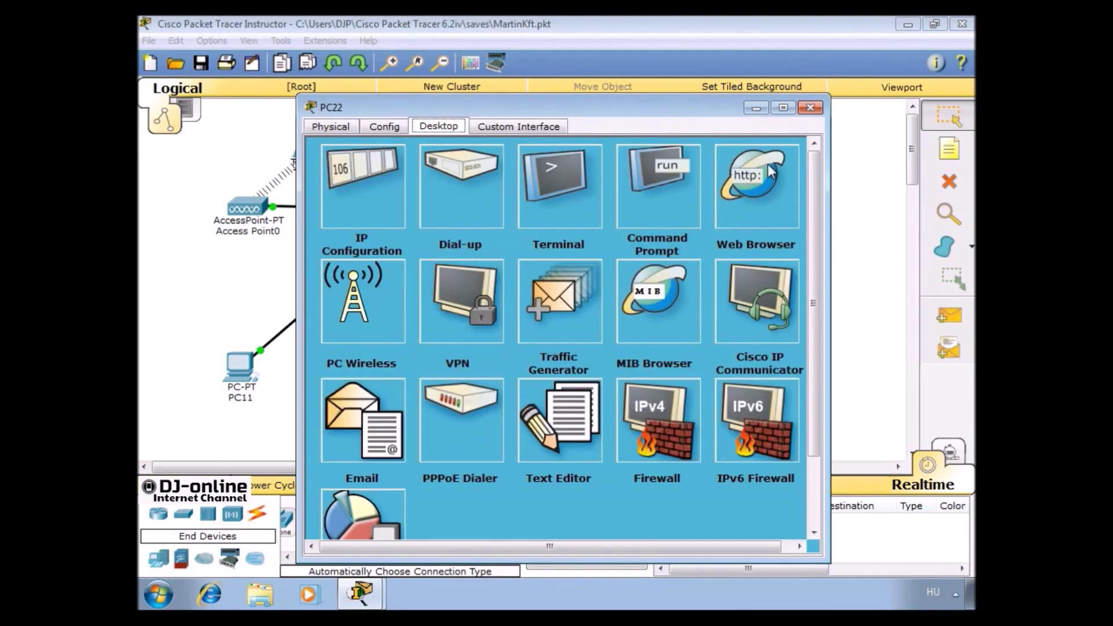
Close PC22's device window to return to the topology
{"action": "left_click", "coordinate": [810, 107]}
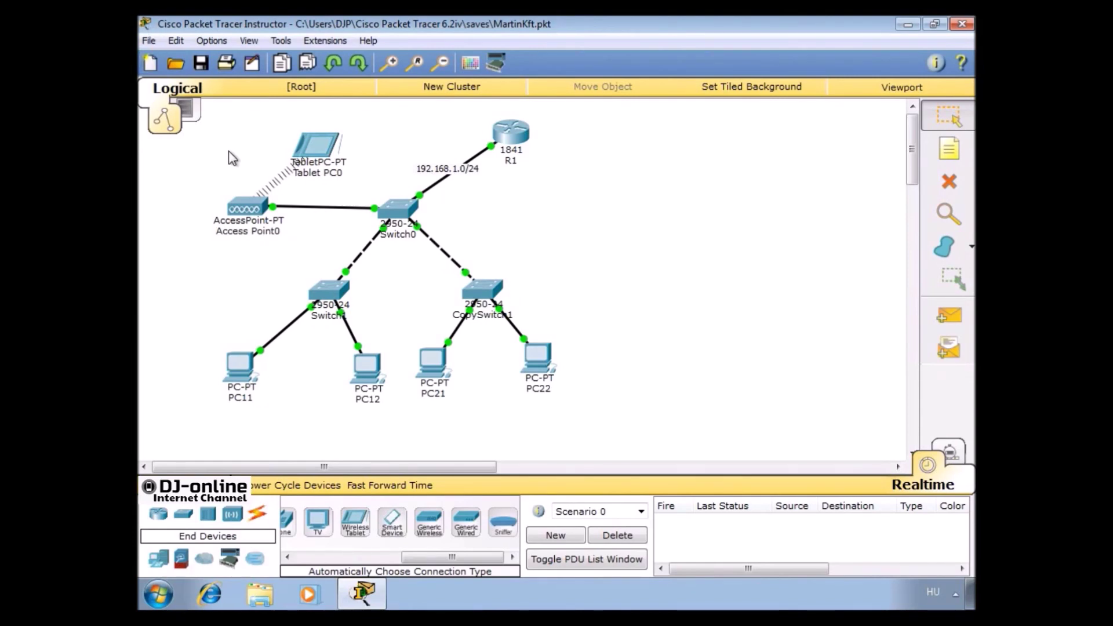
On Access Point0's Port 1, set SSID AP10, WPA2-PSK with a pass phrase, and TKIP encryption
{"action": "left_click", "coordinate": [261, 219]}
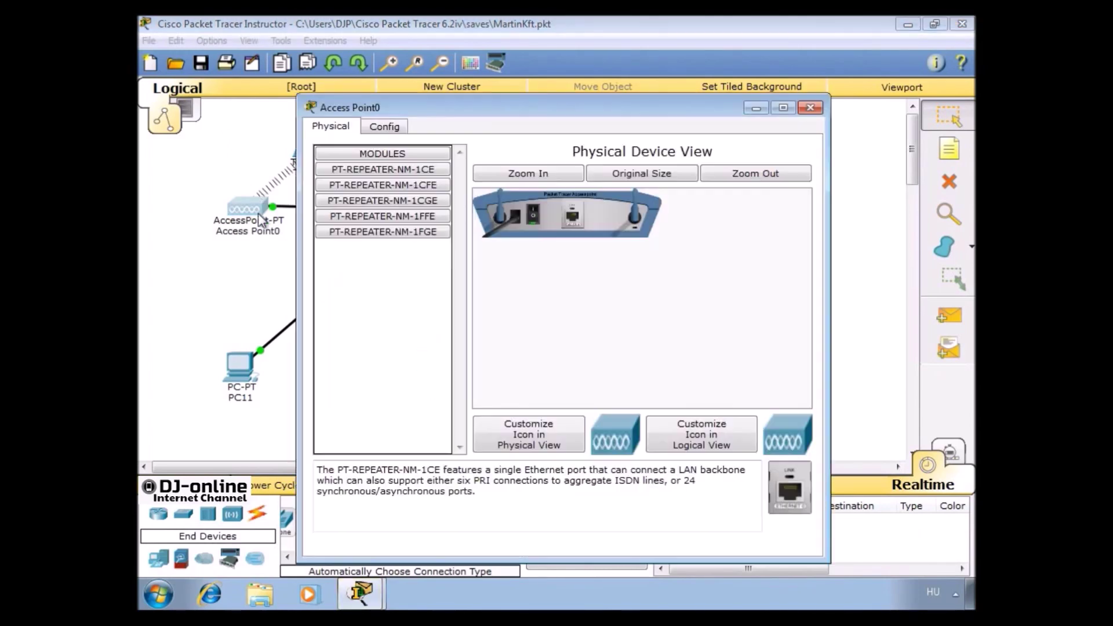
{"action": "left_click", "coordinate": [379, 131]}
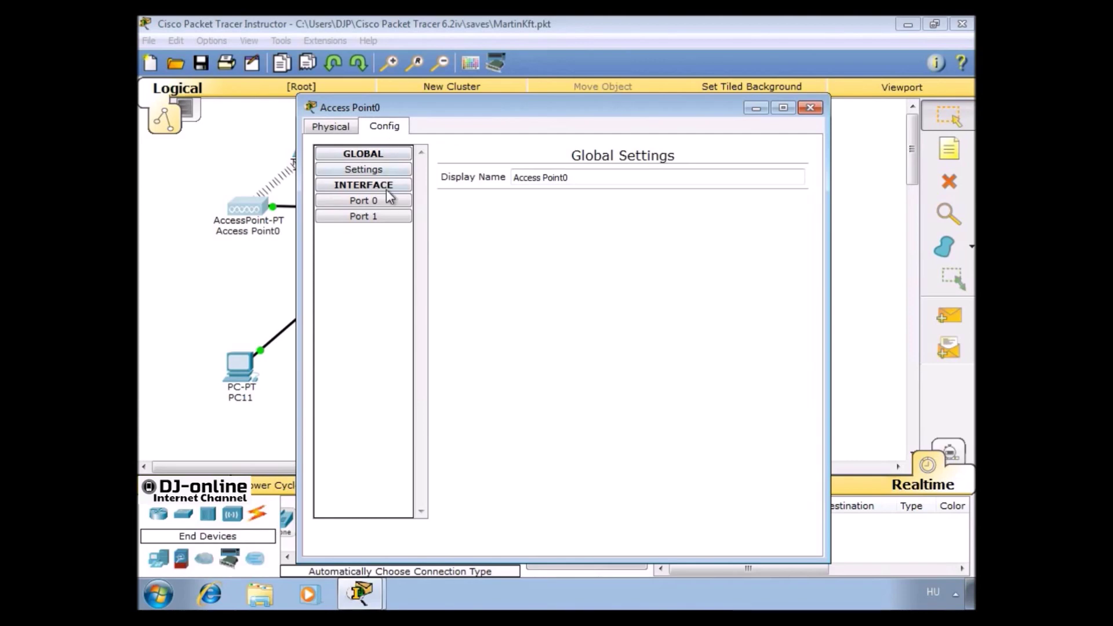
{"action": "left_click", "coordinate": [385, 216]}
{"action": "double_click", "coordinate": [671, 187]}
{"action": "type", "text": "AP10"}
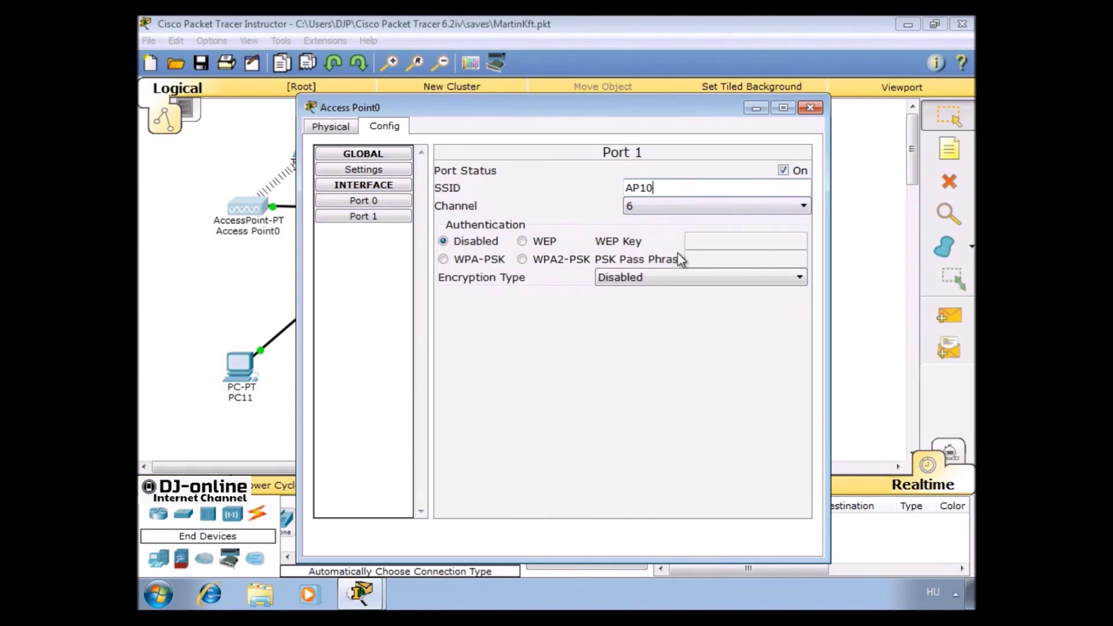
{"action": "left_click", "coordinate": [571, 258]}
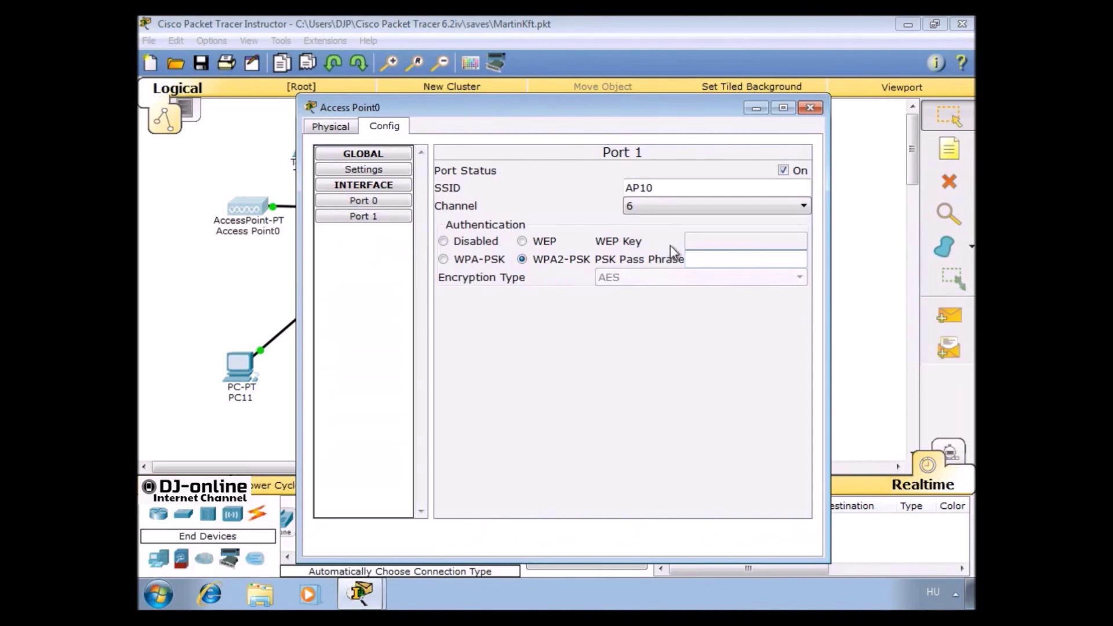
{"action": "type", "text": "Martin1111"}
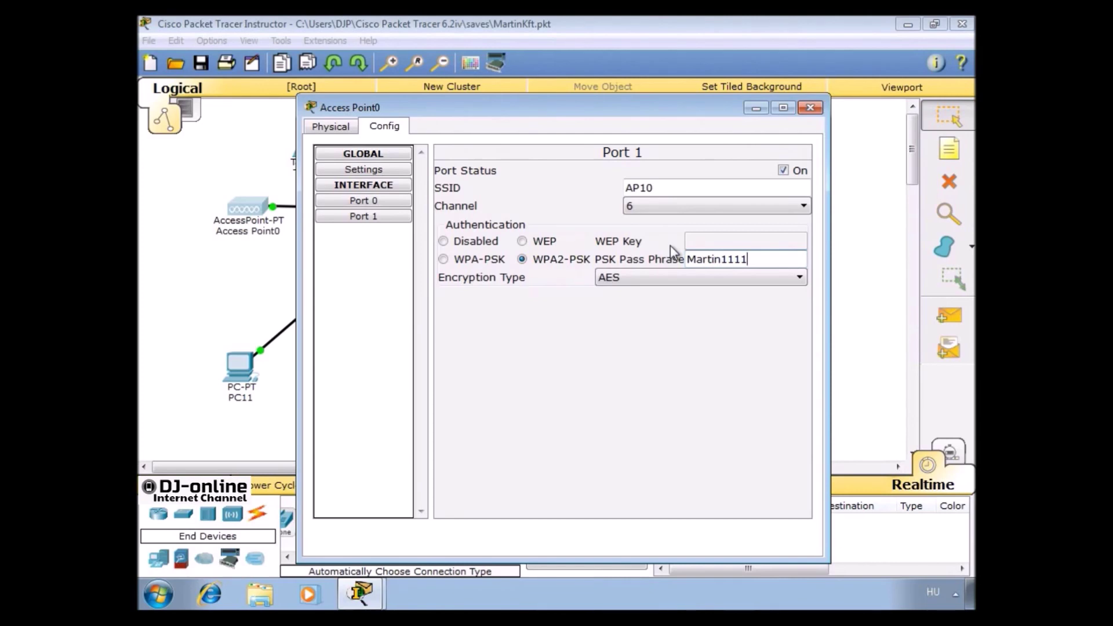
{"action": "left_click", "coordinate": [664, 276]}
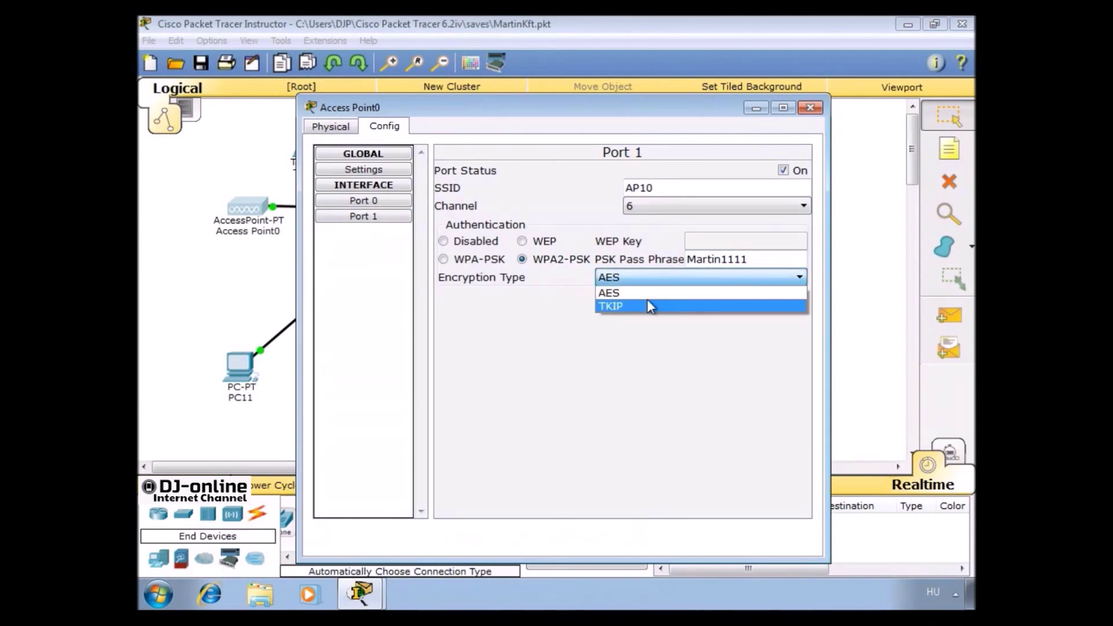
{"action": "left_click", "coordinate": [647, 305]}
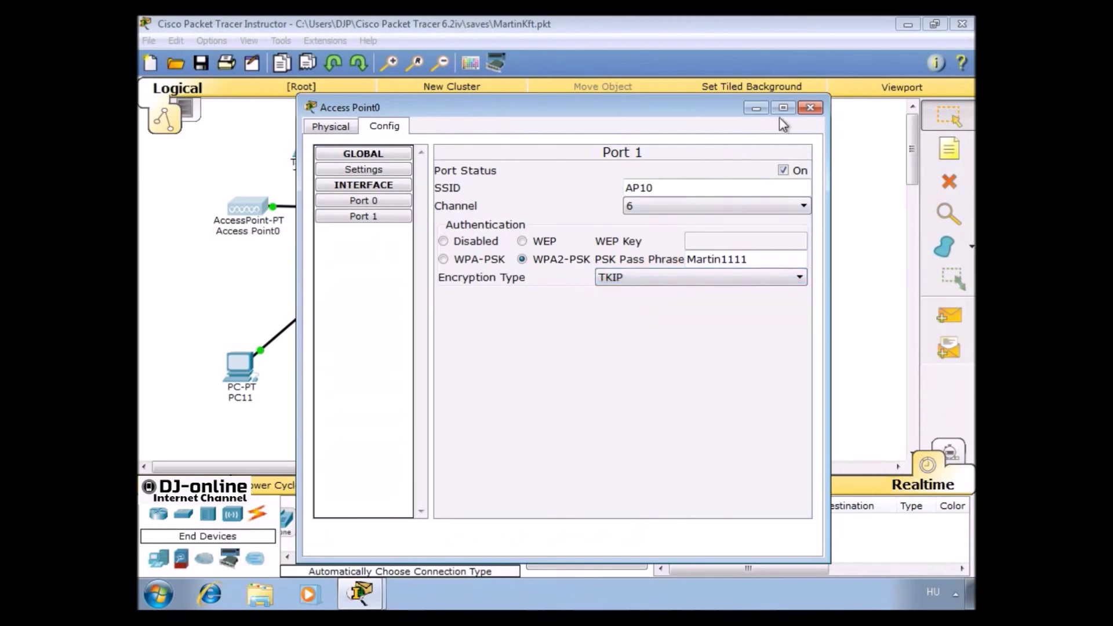
{"action": "left_click", "coordinate": [810, 107]}
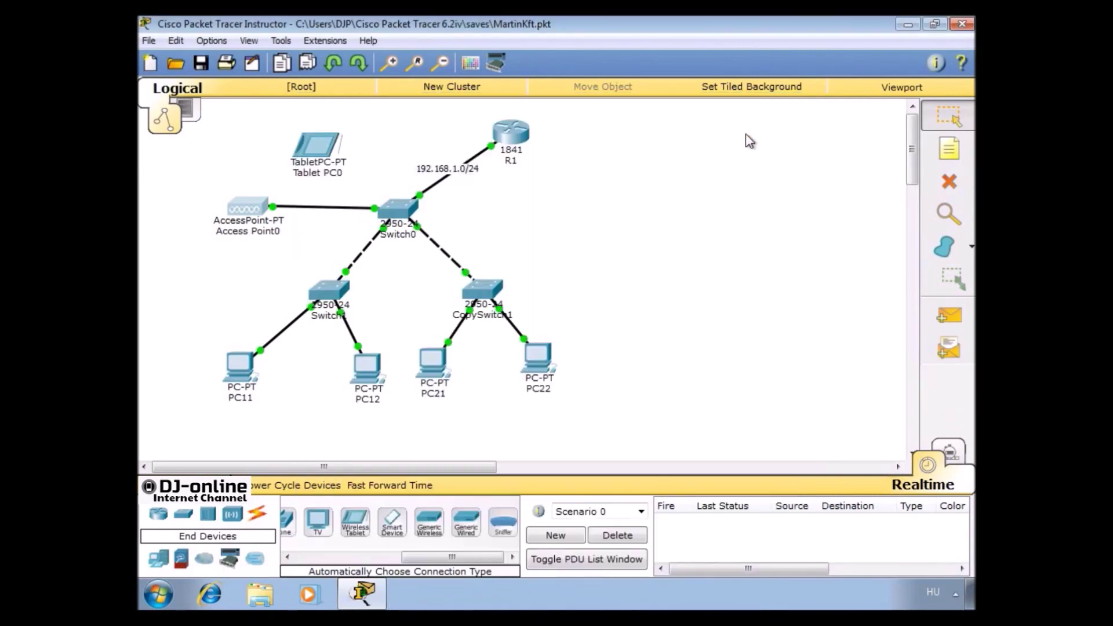
On Tablet PC0's Wireless0, set SSID AP10, WPA2-PSK with the matching pass phrase, and TKIP
{"action": "left_click", "coordinate": [300, 152]}
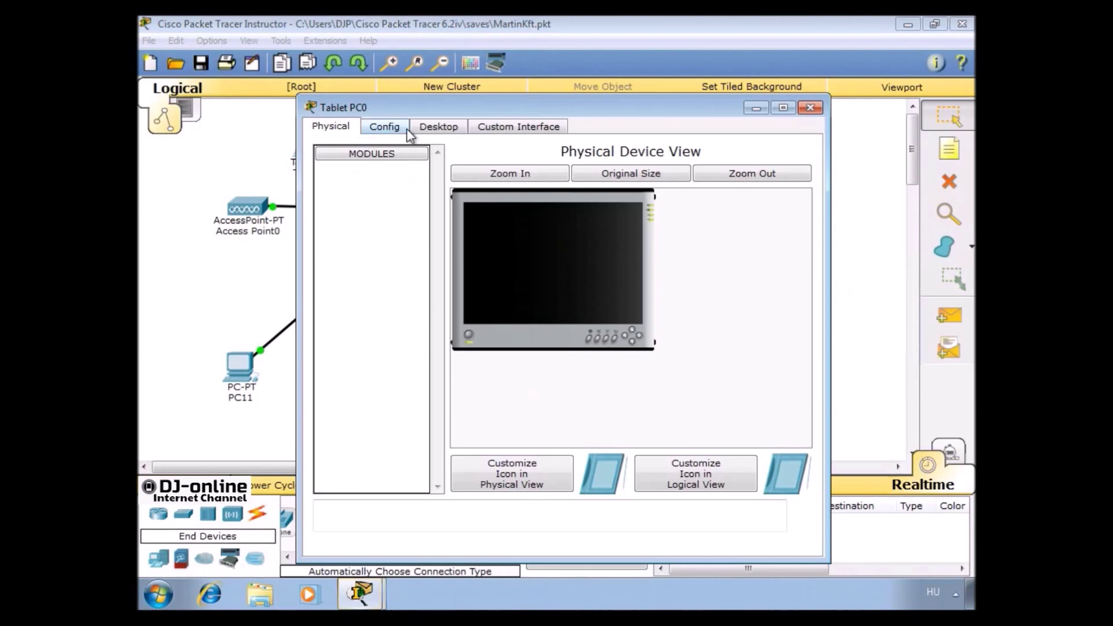
{"action": "left_click", "coordinate": [384, 127]}
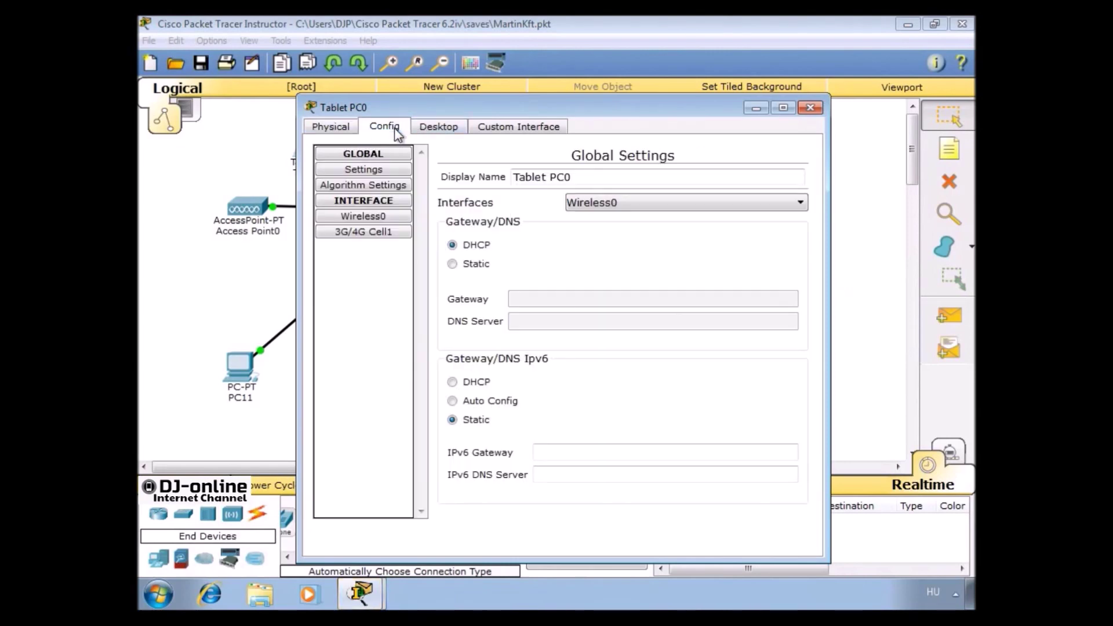
{"action": "left_click", "coordinate": [377, 215]}
{"action": "left_click", "coordinate": [706, 226]}
{"action": "double_click", "coordinate": [706, 226]}
{"action": "type", "text": "AP10"}
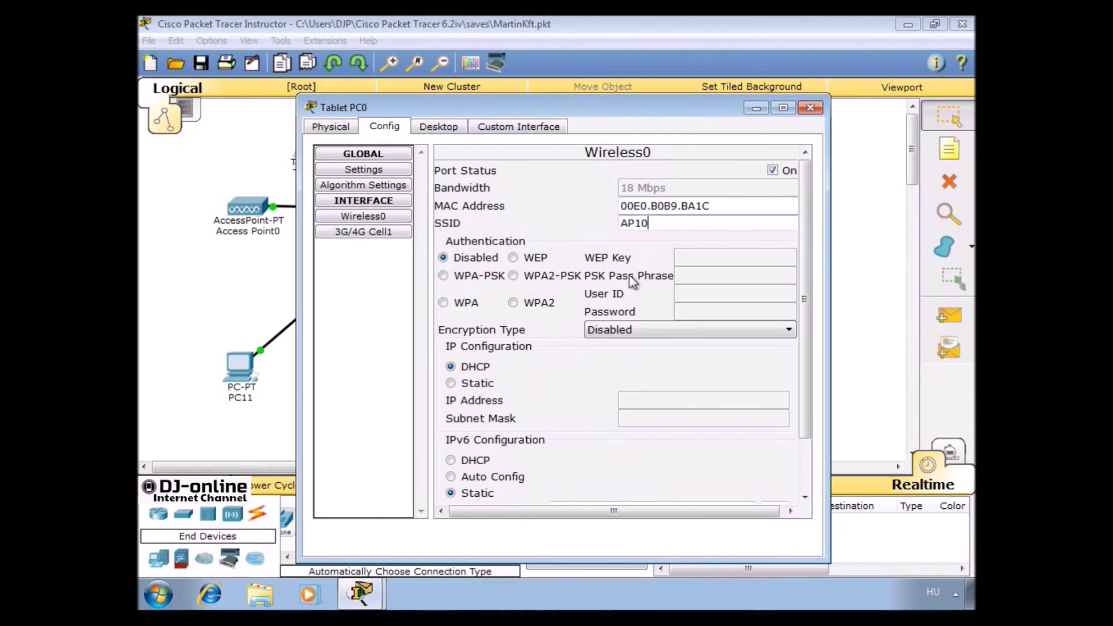
{"action": "left_click", "coordinate": [549, 276]}
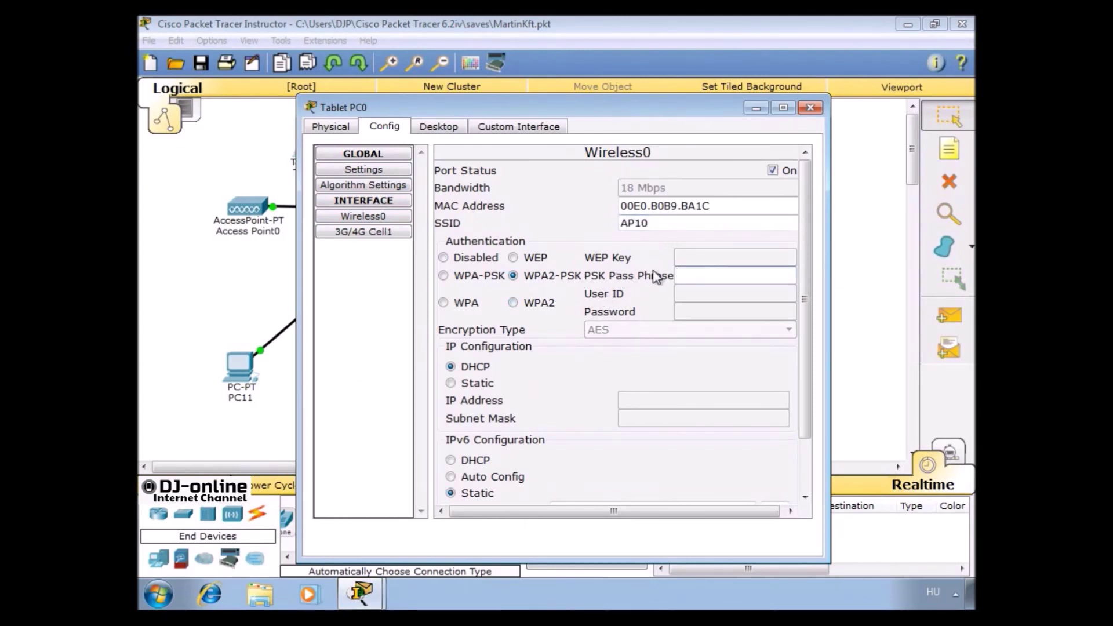
{"action": "type", "text": "Martin1111"}
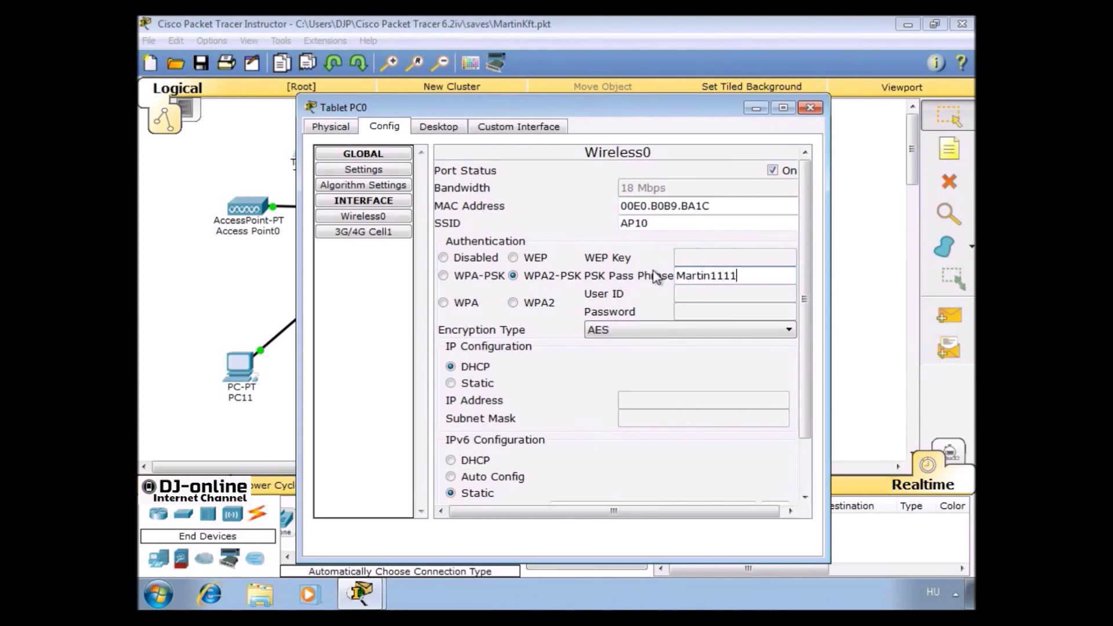
{"action": "left_click", "coordinate": [665, 329]}
{"action": "left_click", "coordinate": [647, 360]}
{"action": "left_click", "coordinate": [810, 107]}
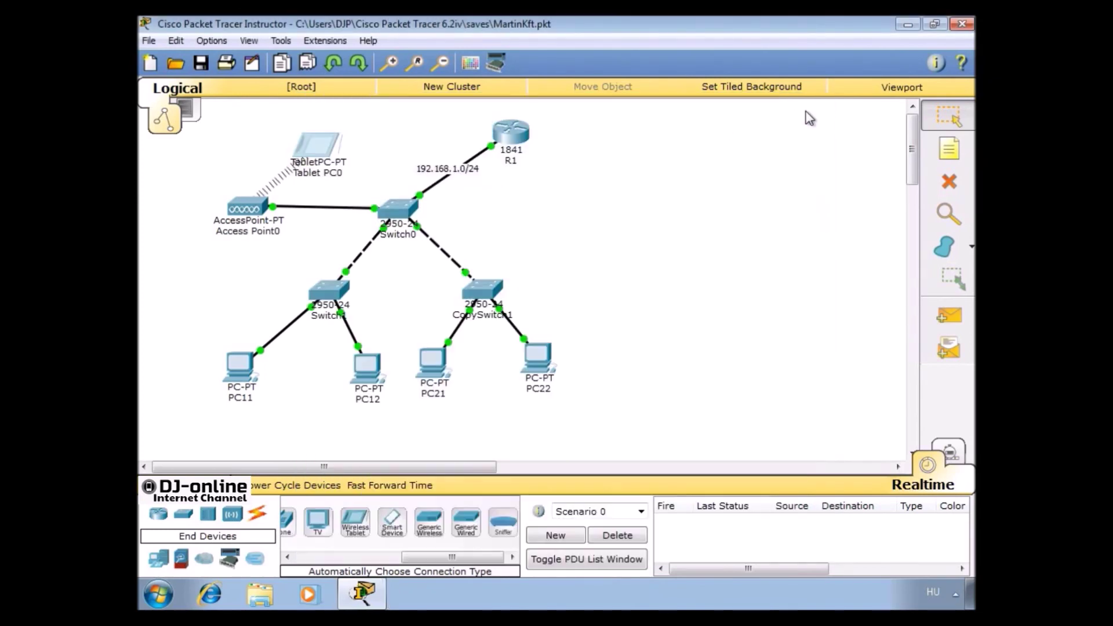
Rename Access Point0 to AP10 and Tablet PC0 to TPC11 on the diagram
{"action": "left_click", "coordinate": [237, 233]}
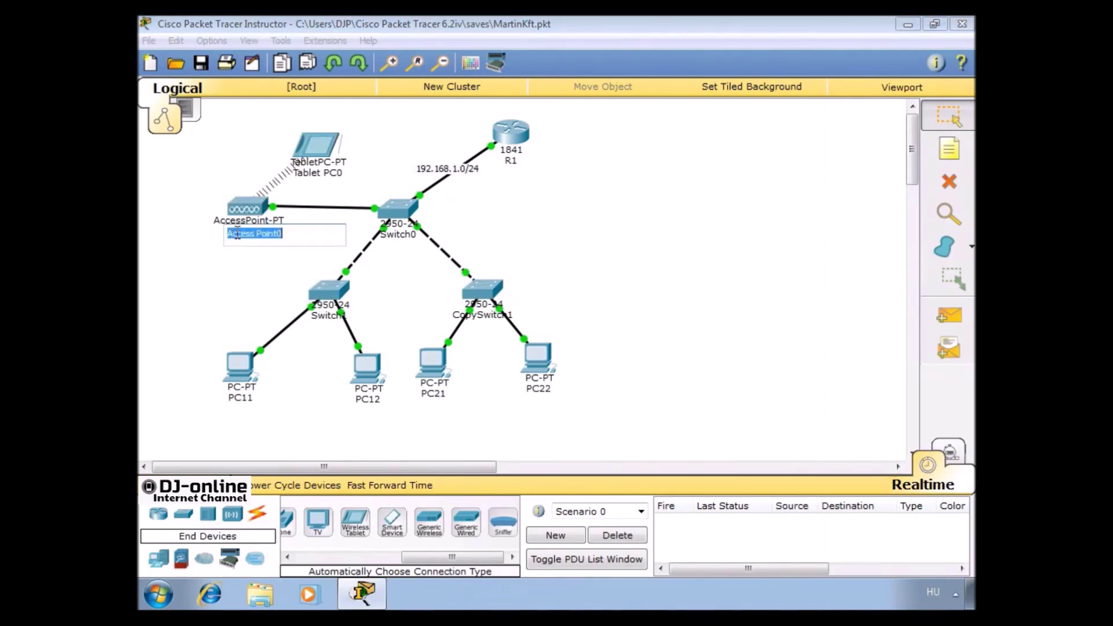
{"action": "type", "text": "AP10"}
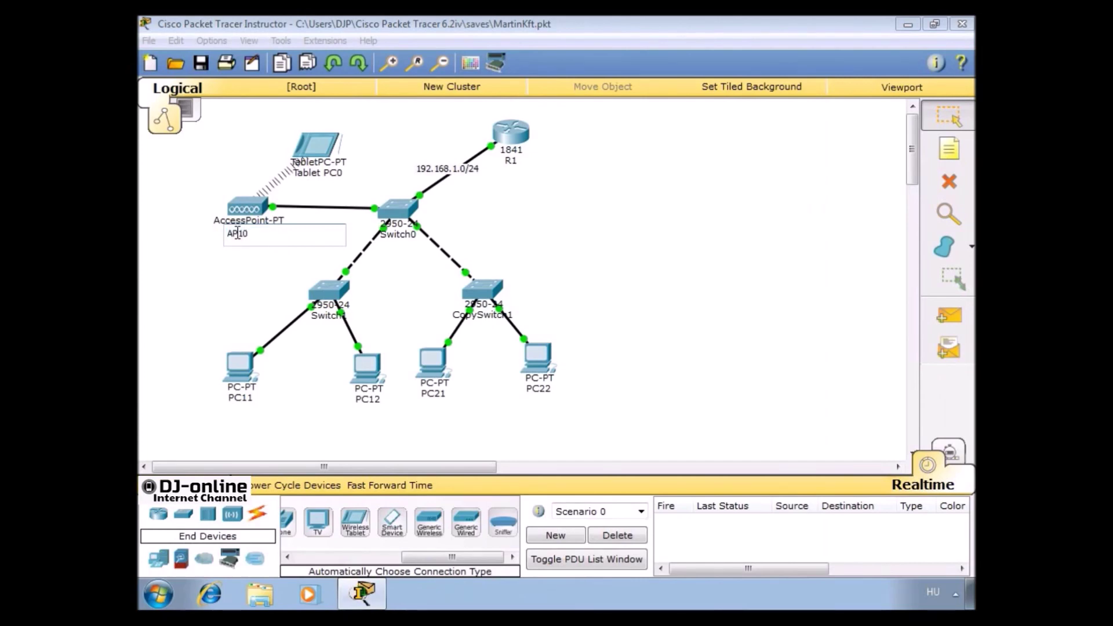
{"action": "key", "text": "Return"}
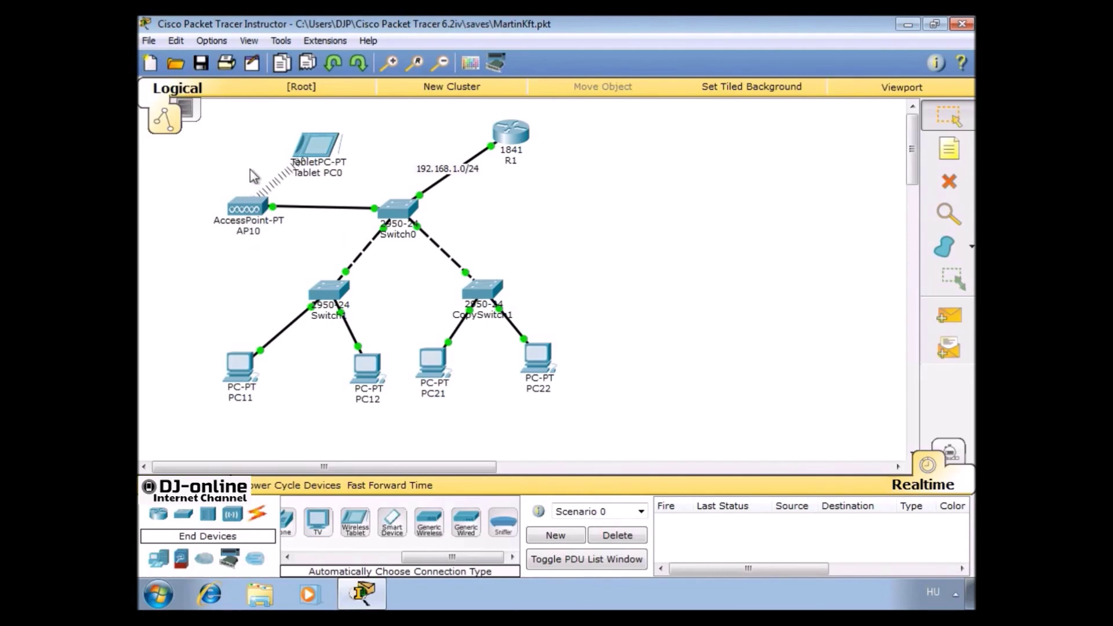
{"action": "left_click", "coordinate": [328, 172]}
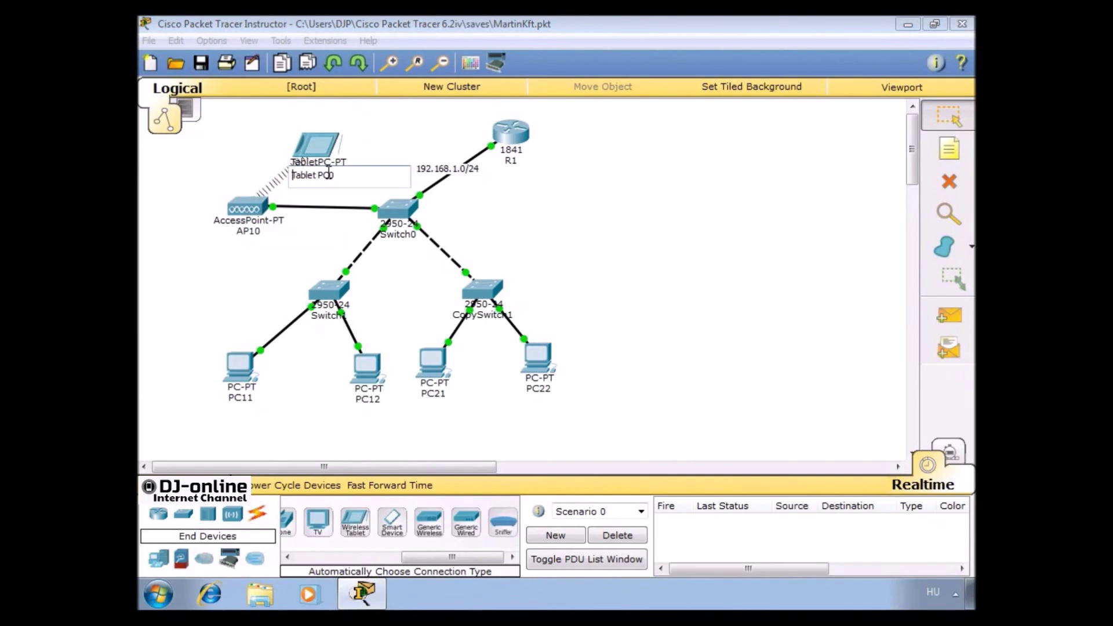
{"action": "type", "text": "TPC11"}
{"action": "key", "text": "Return"}
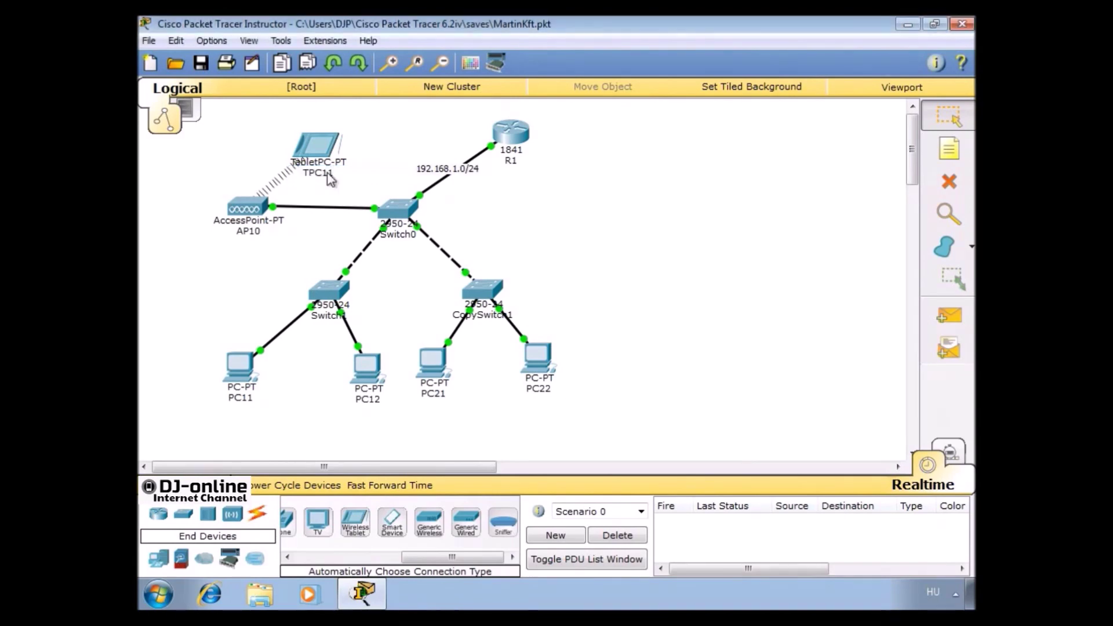
Rename the switches to S10, S11 and S12
{"action": "left_click", "coordinate": [399, 238]}
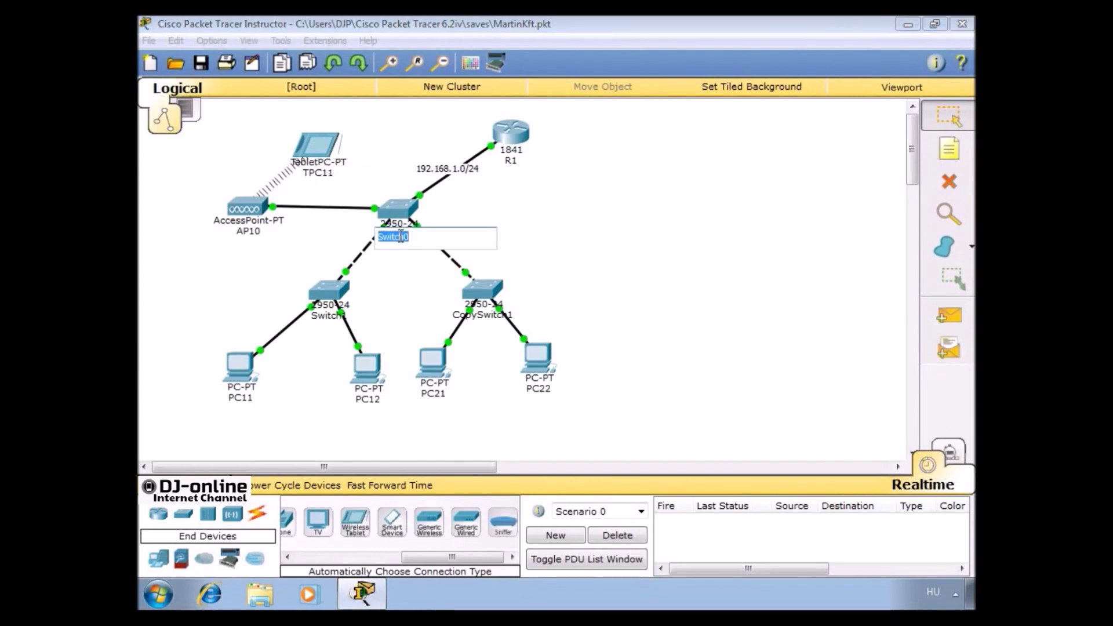
{"action": "type", "text": "S10"}
{"action": "key", "text": "Return"}
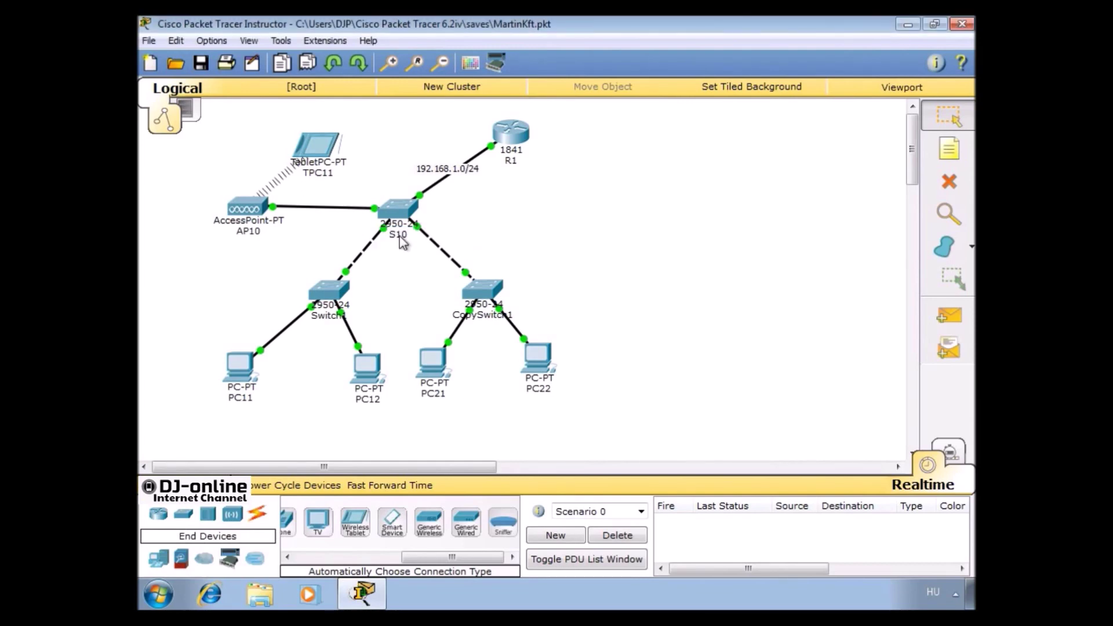
{"action": "left_click", "coordinate": [328, 317]}
{"action": "type", "text": "S"}
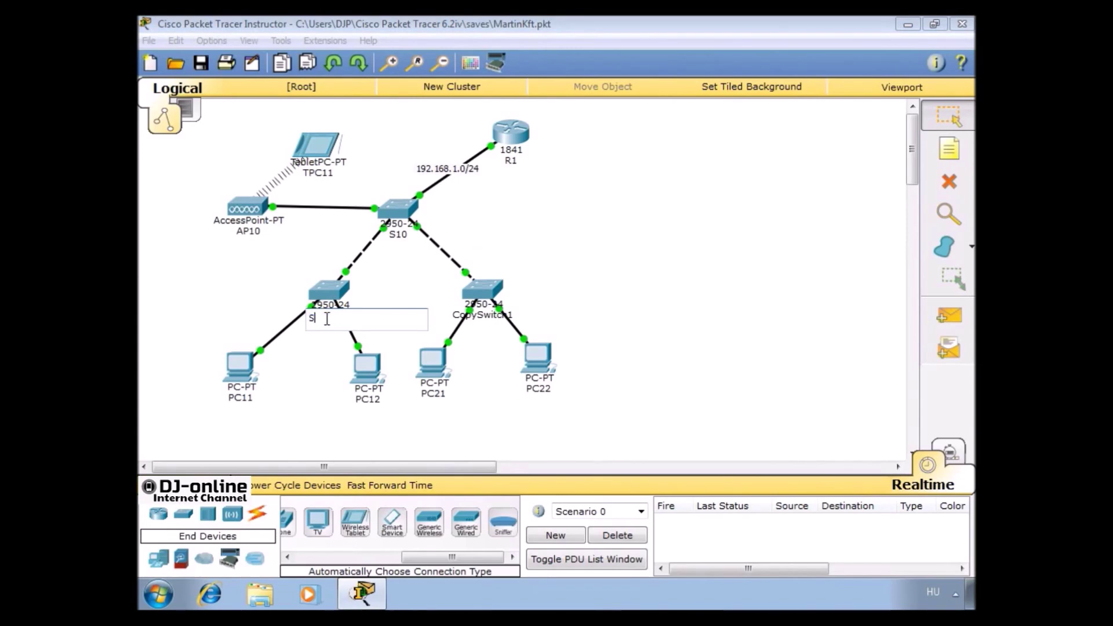
{"action": "type", "text": "11"}
{"action": "key", "text": "Return"}
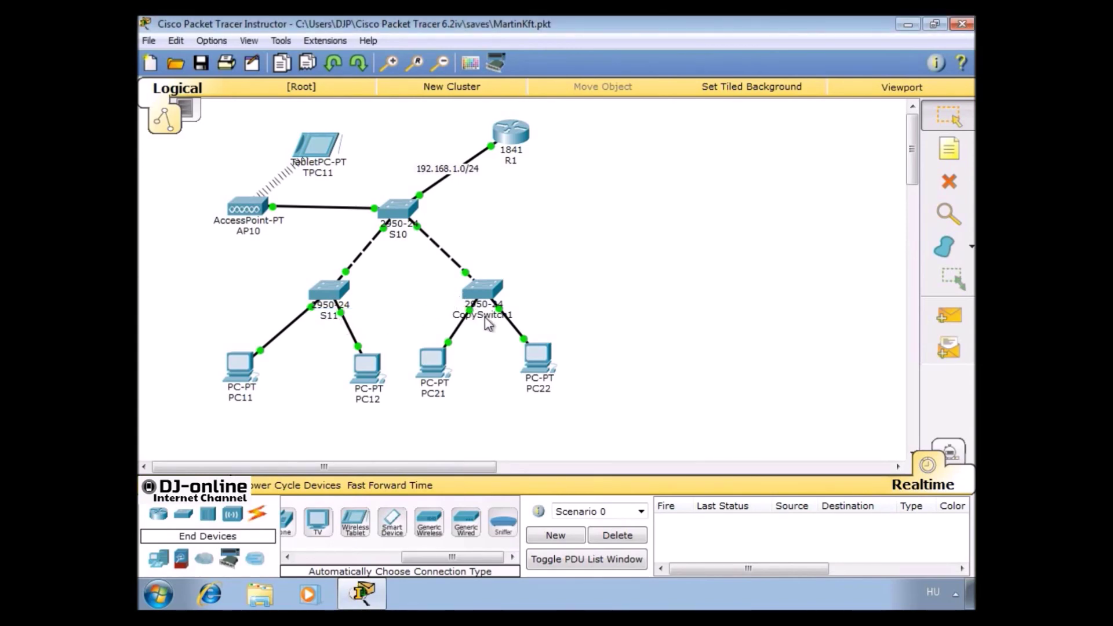
{"action": "left_click", "coordinate": [485, 317]}
{"action": "type", "text": "S12"}
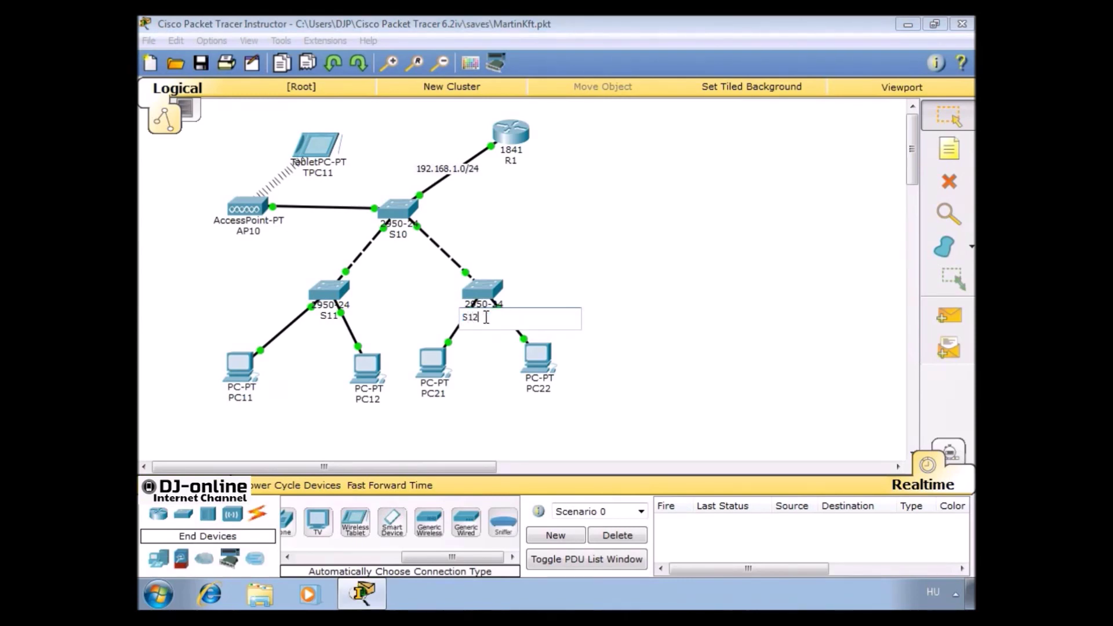
{"action": "key", "text": "Return"}
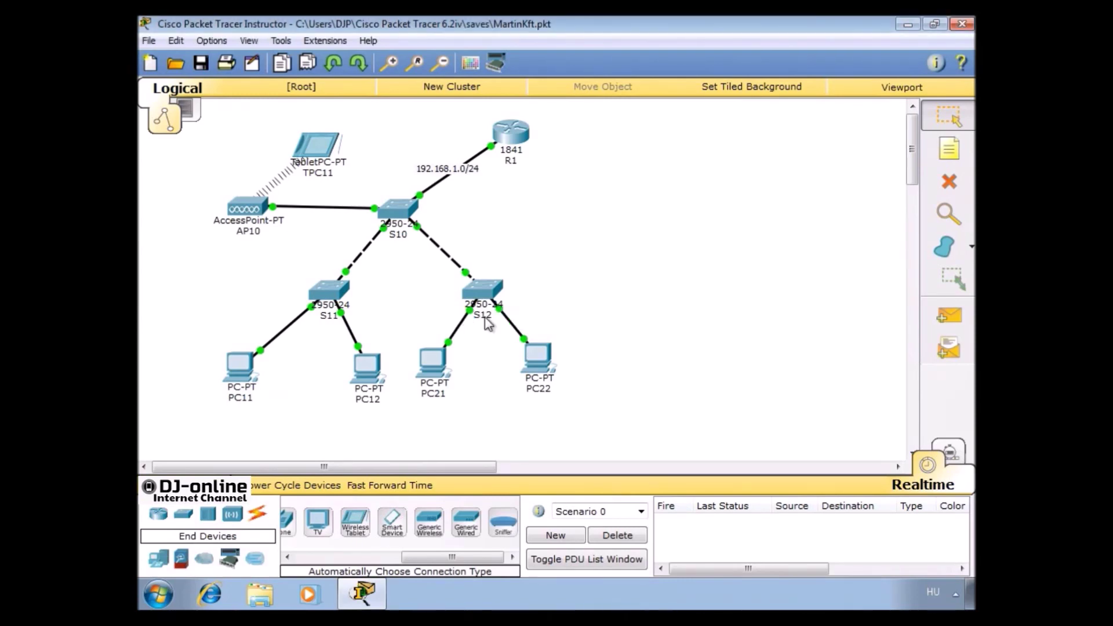
In S10's CLI, enter privileged and global configuration mode and set hostname S10
{"action": "left_click", "coordinate": [400, 209]}
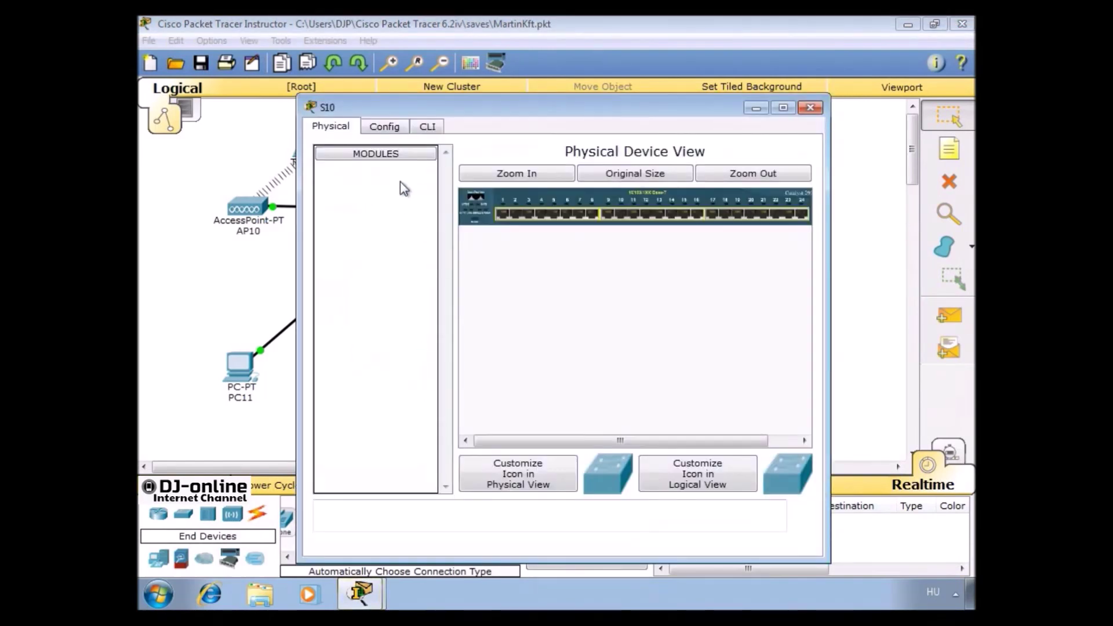
{"action": "left_click", "coordinate": [429, 128]}
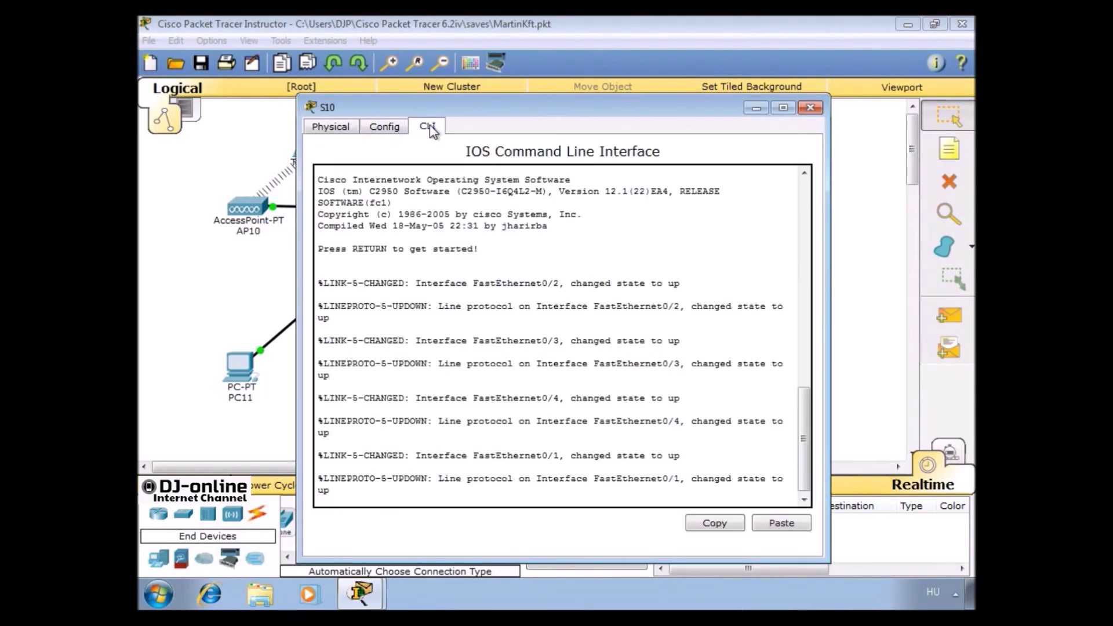
{"action": "key", "text": "Return"}
{"action": "type", "text": "ENABLE"}
{"action": "key", "text": "Return"}
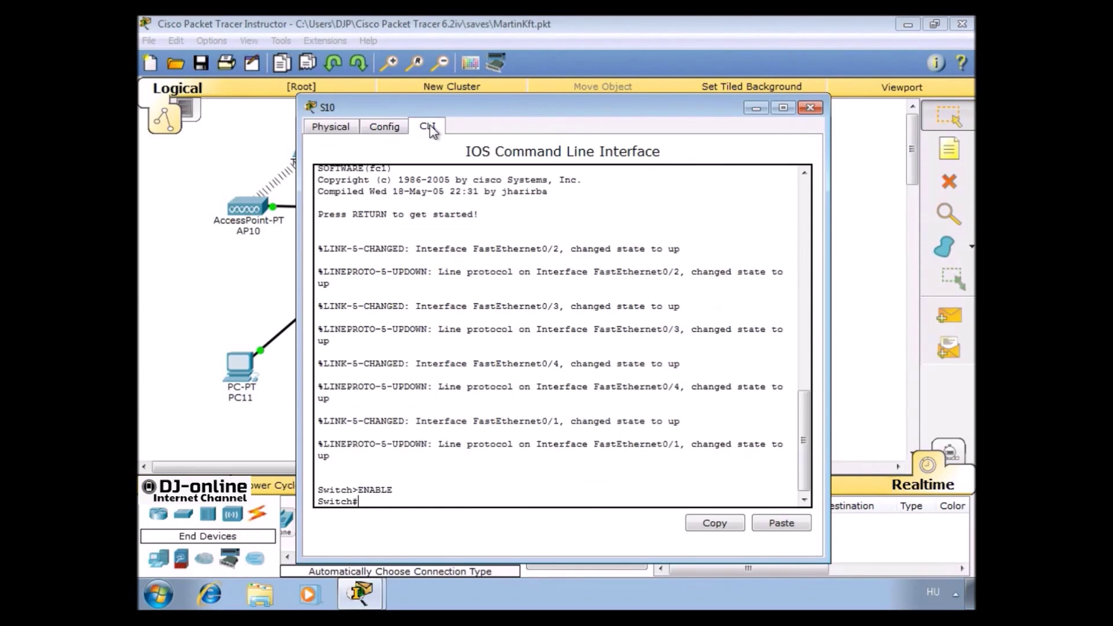
{"action": "type", "text": "CONF T"}
{"action": "key", "text": "Return"}
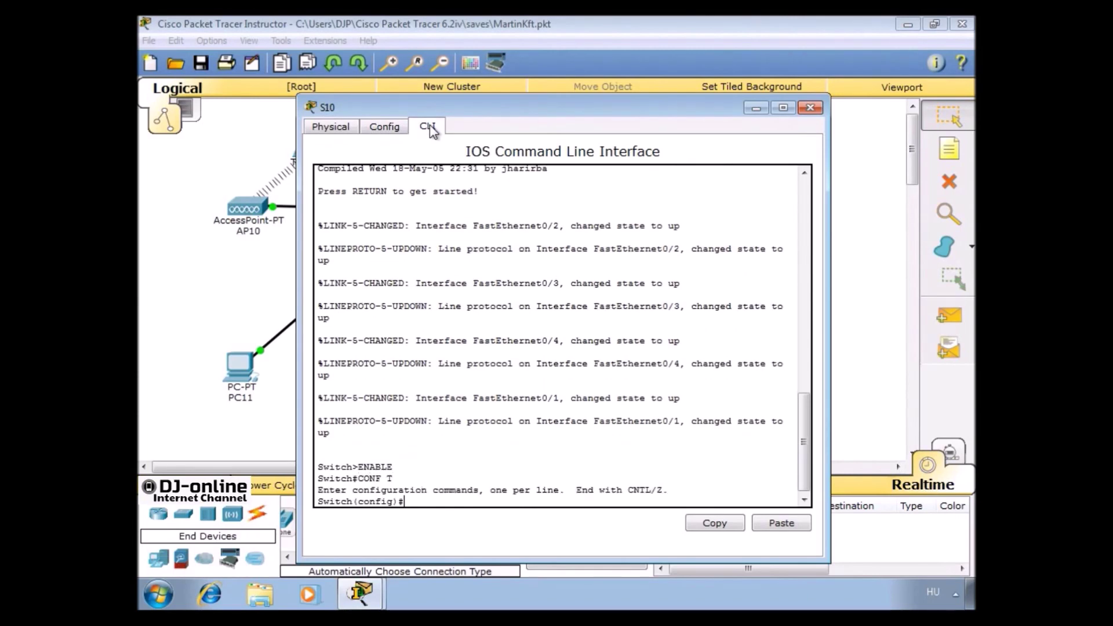
{"action": "type", "text": "HOSTNAME S10"}
{"action": "key", "text": "Return"}
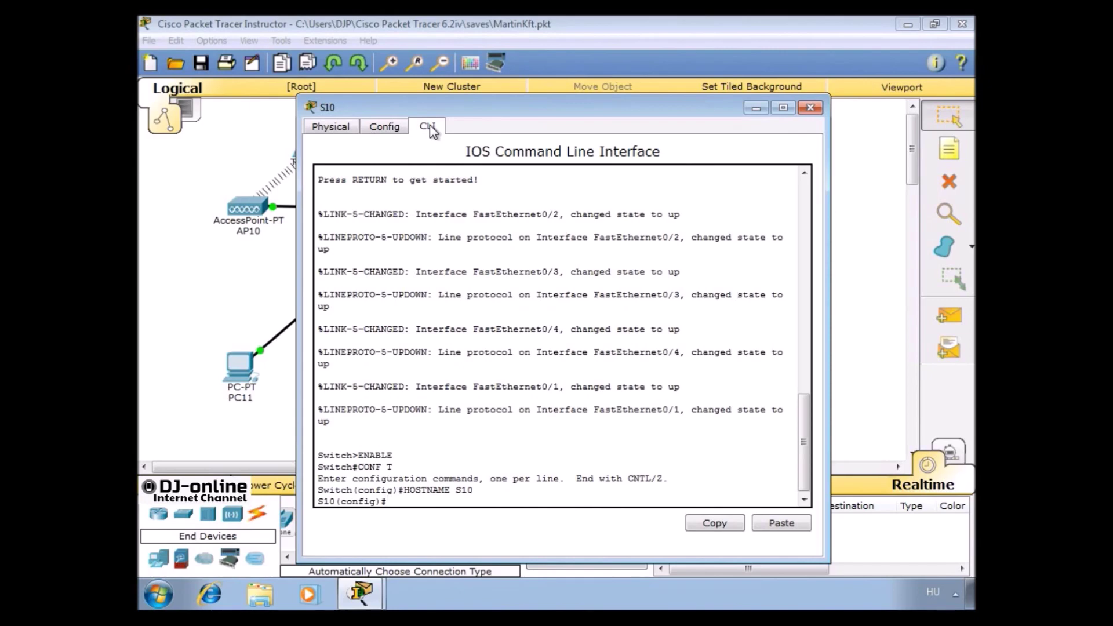
Set a console line 0 password with login required, and an enable password
{"action": "type", "text": "LINE CONSOLE 0"}
{"action": "key", "text": "Return"}
{"action": "type", "text": "PASSWORD ConsPAs"}
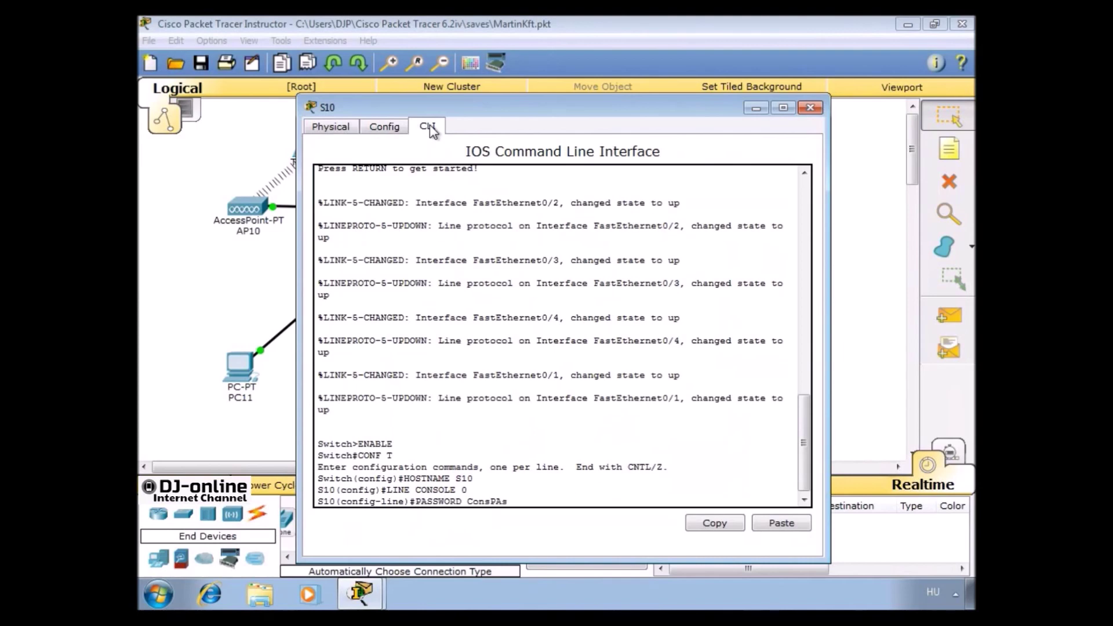
{"action": "type", "text": "s"}
{"action": "key", "text": "BackSpace"}
{"action": "key", "text": "BackSpace"}
{"action": "key", "text": "BackSpace"}
{"action": "type", "text": "ass"}
{"action": "key", "text": "Return"}
{"action": "type", "text": "LOGIN"}
{"action": "key", "text": "Return"}
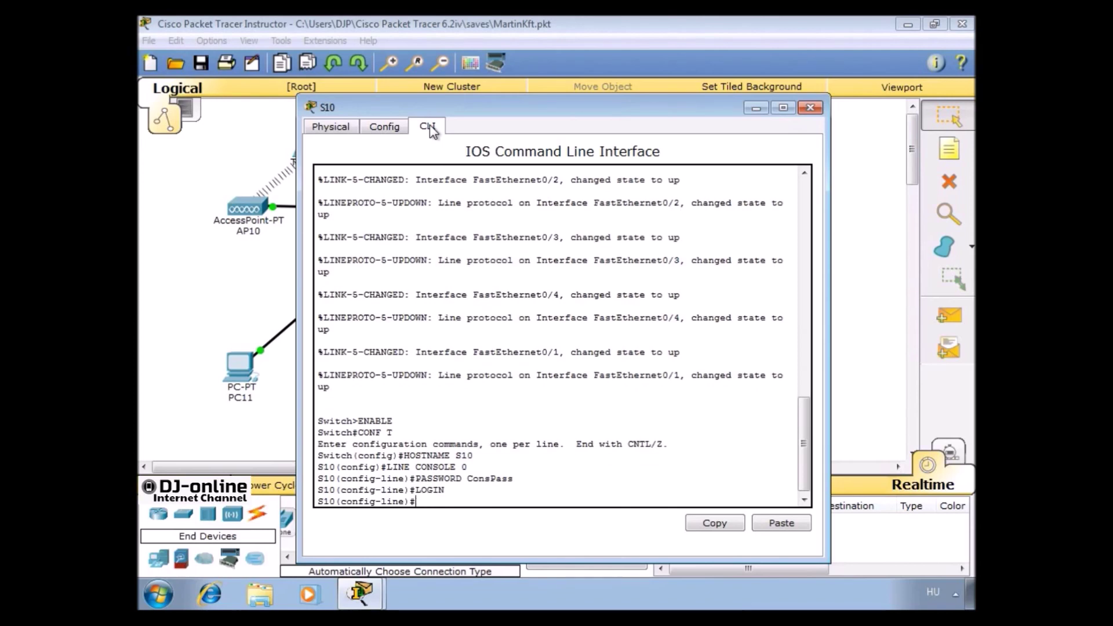
{"action": "type", "text": "ENABLE PASSWORD EnaPass"}
{"action": "key", "text": "Return"}
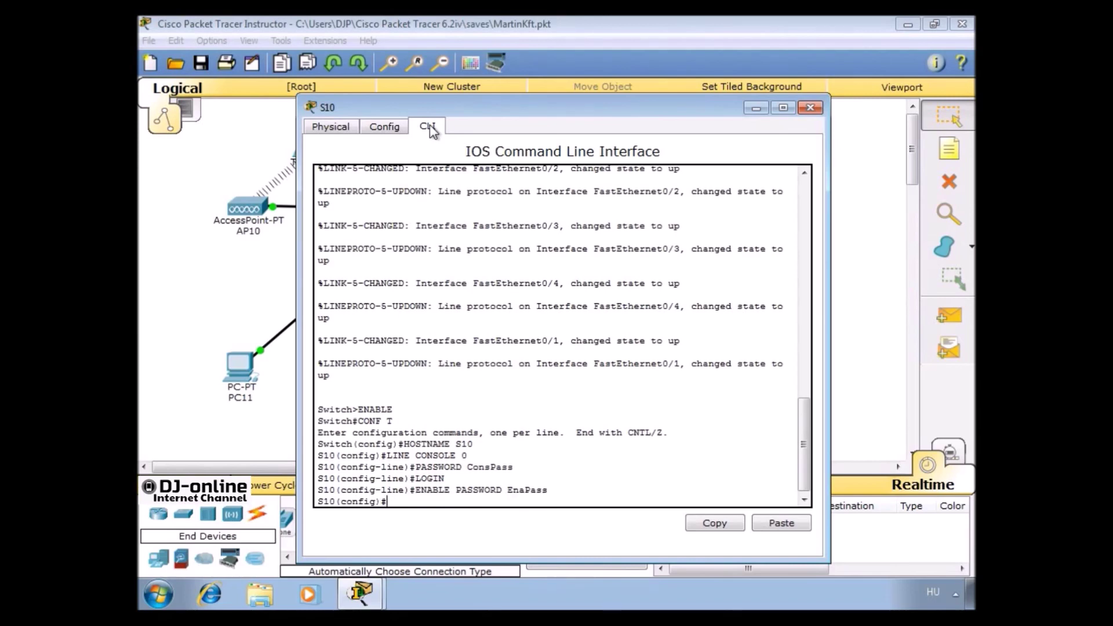
Set VTP domain Martin, a VTP password and VTP server mode, then close S10
{"action": "type", "text": "VTP DOMAIN MArtin"}
{"action": "key", "text": "BackSpace"}
{"action": "key", "text": "BackSpace"}
{"action": "key", "text": "BackSpace"}
{"action": "key", "text": "BackSpace"}
{"action": "key", "text": "BackSpace"}
{"action": "type", "text": "artin"}
{"action": "key", "text": "Return"}
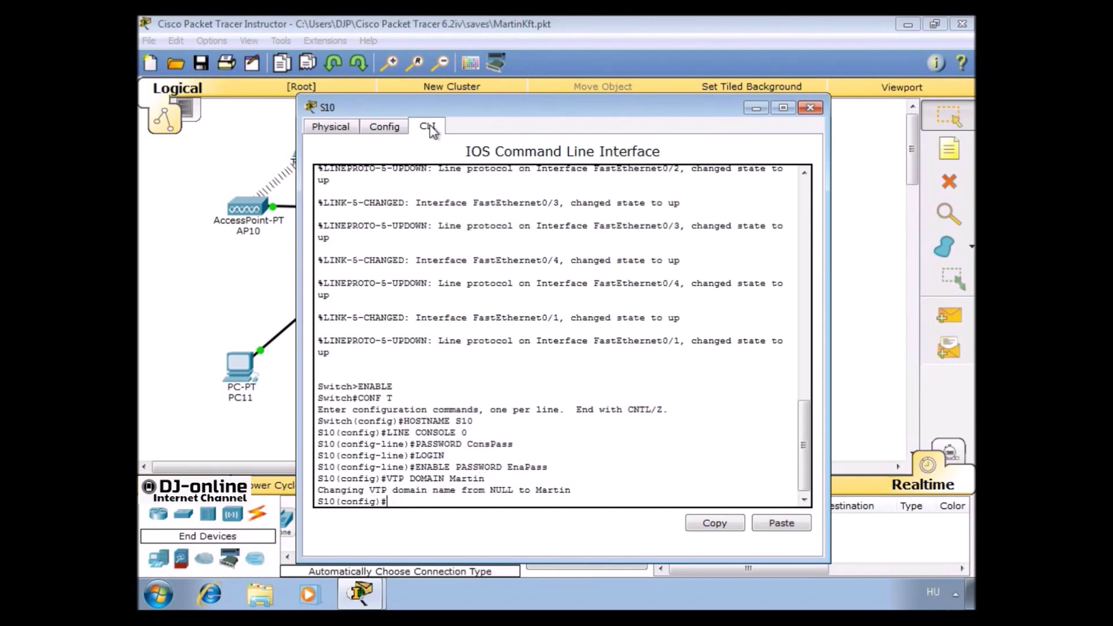
{"action": "type", "text": "VTP PASSWORD Marton"}
{"action": "key", "text": "Return"}
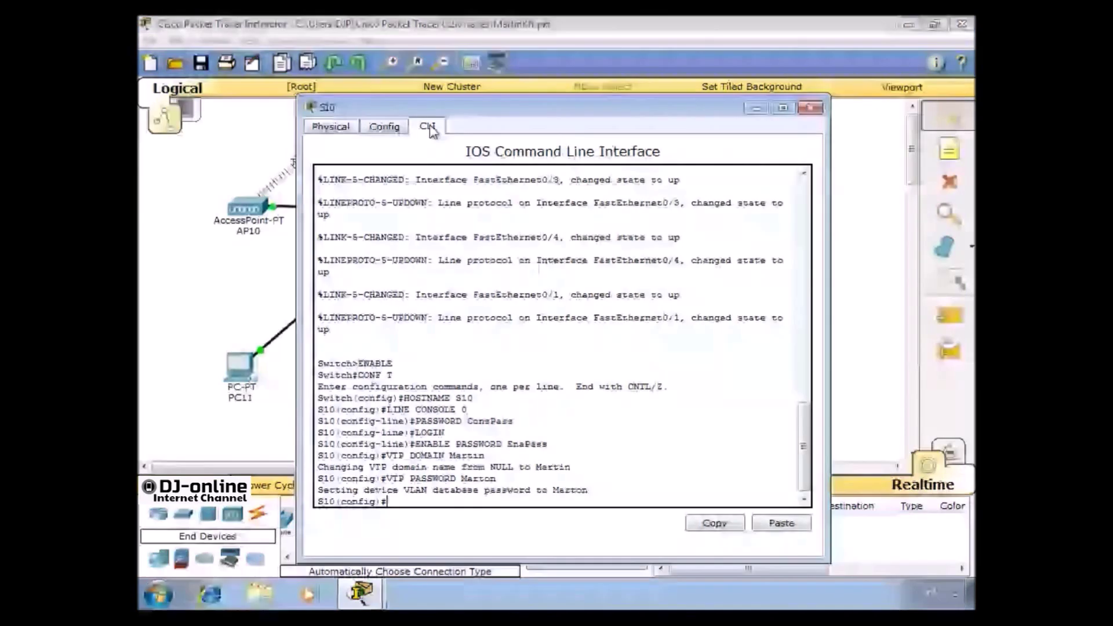
{"action": "type", "text": "VTP MODE SERVER"}
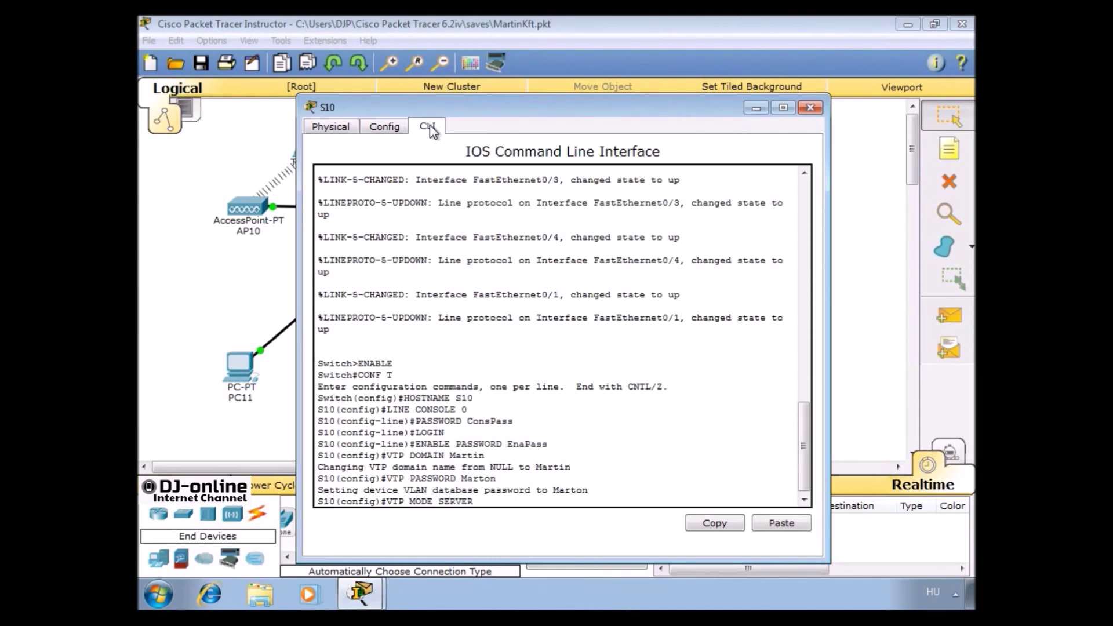
{"action": "key", "text": "Return"}
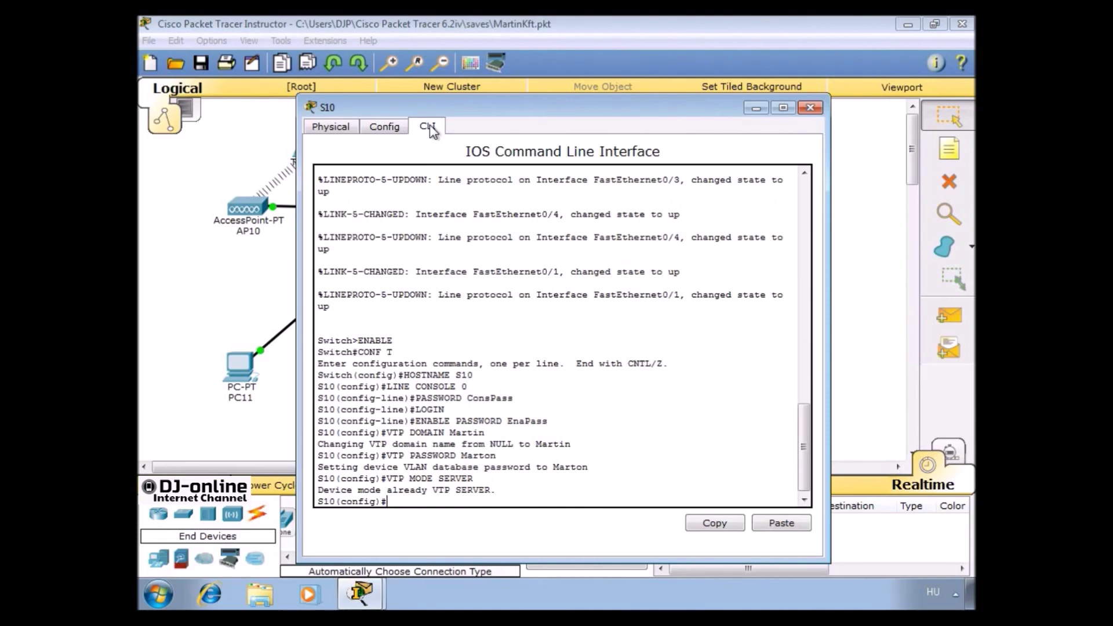
{"action": "left_click", "coordinate": [810, 109]}
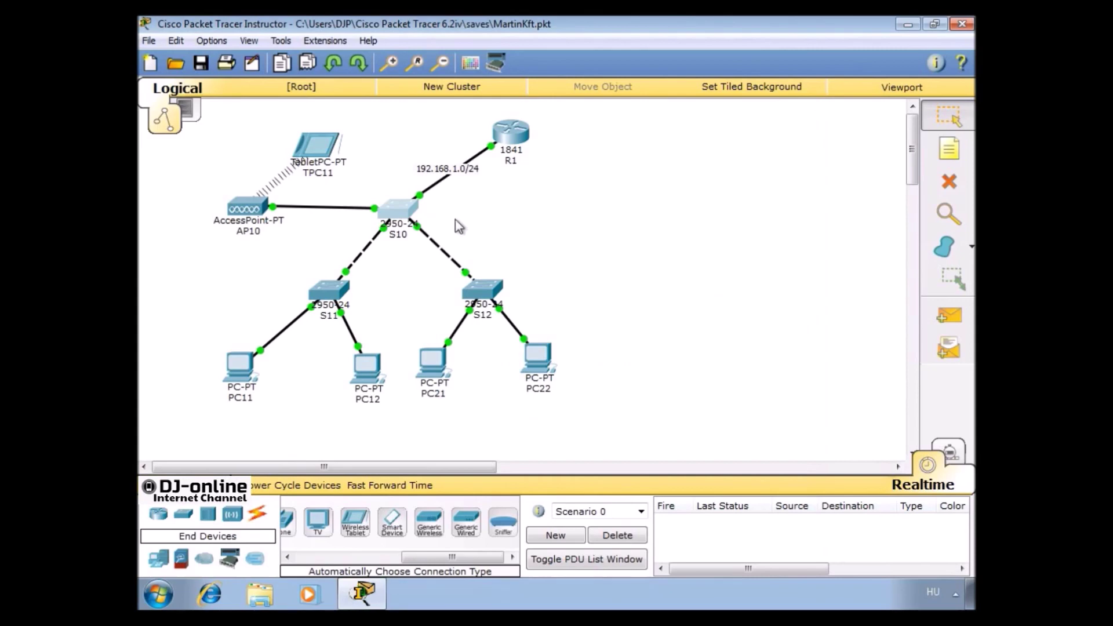
In S11's CLI, enter global configuration mode and set the hostname to S11
{"action": "left_click", "coordinate": [333, 291]}
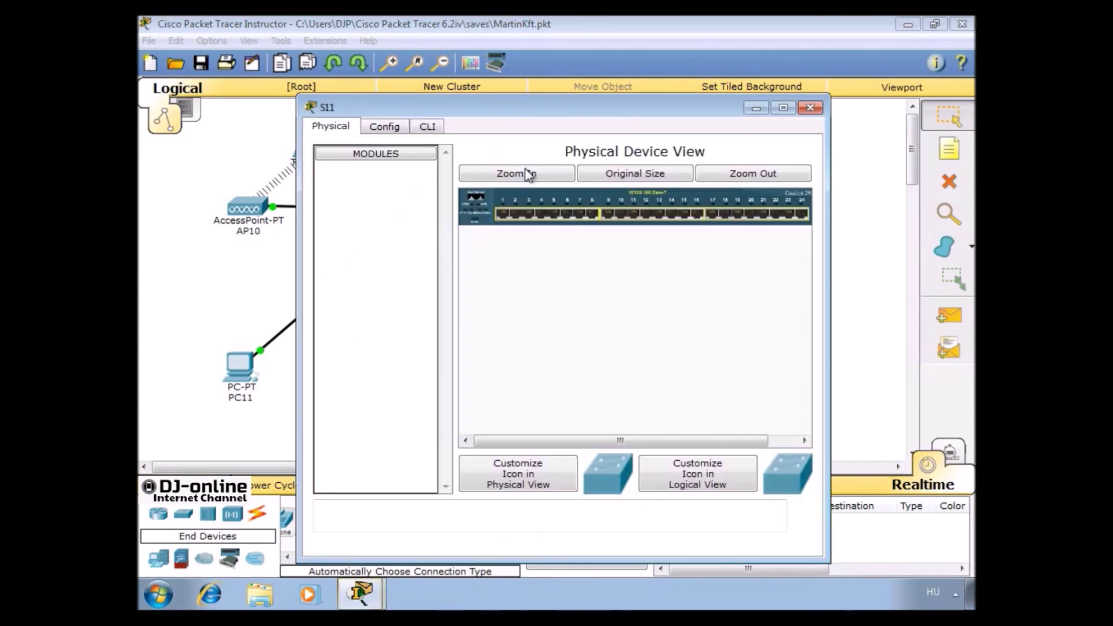
{"action": "left_click", "coordinate": [436, 128]}
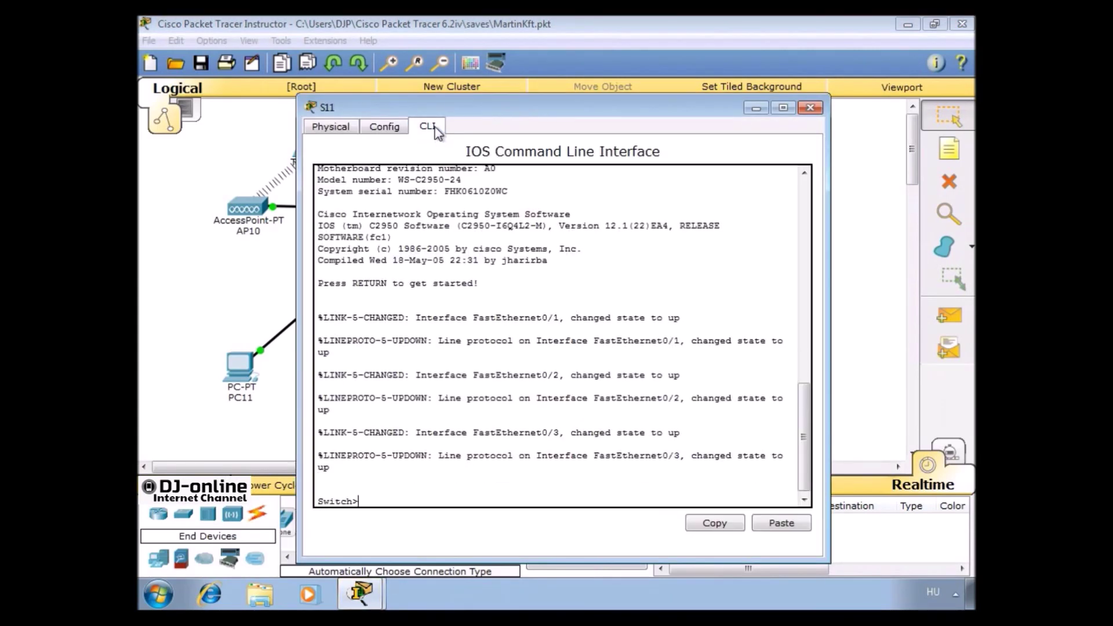
{"action": "type", "text": "ENABLE"}
{"action": "key", "text": "Return"}
{"action": "type", "text": "CONF T"}
{"action": "key", "text": "Return"}
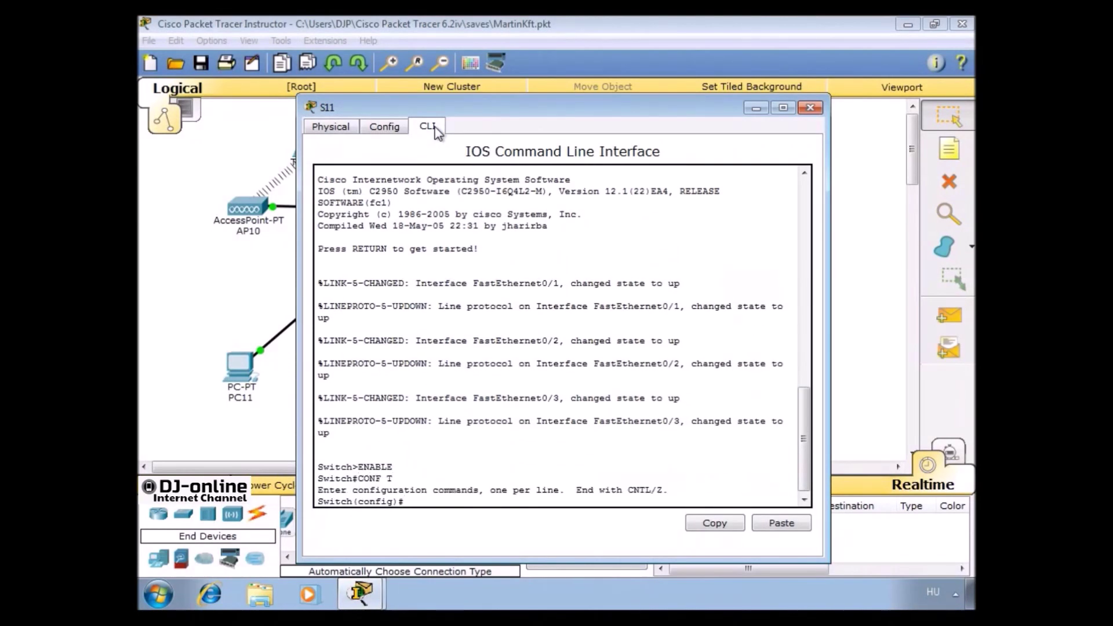
{"action": "type", "text": "HOSTNAME S11"}
{"action": "key", "text": "Return"}
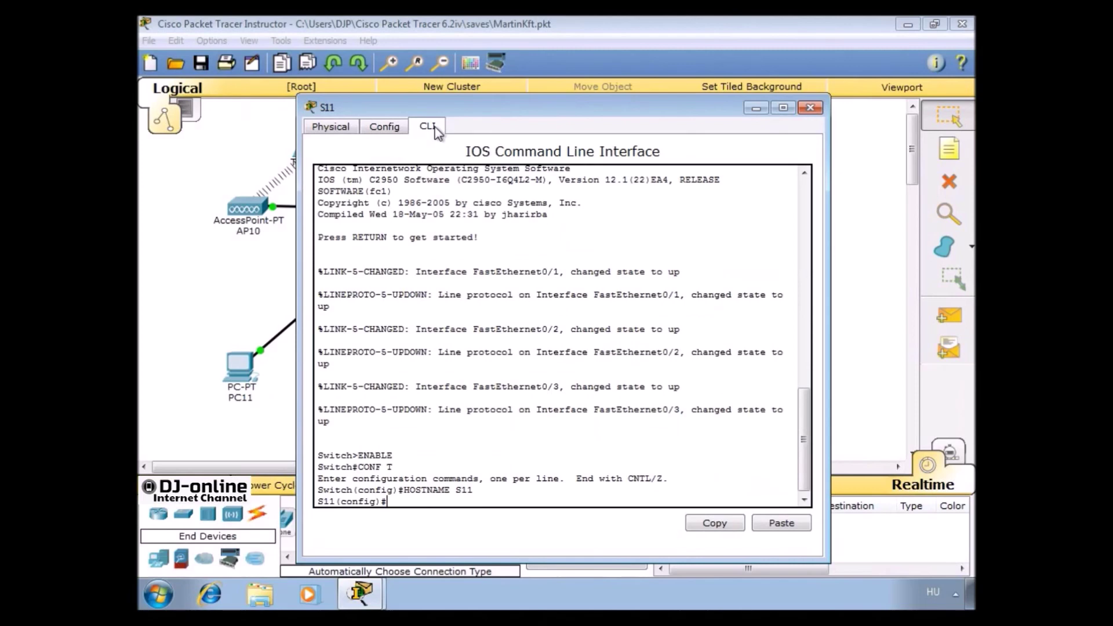
Join S11 to VTP domain Martin with the VTP password and set VTP client mode
{"action": "type", "text": "VTP DOMAIN Martin"}
{"action": "key", "text": "Return"}
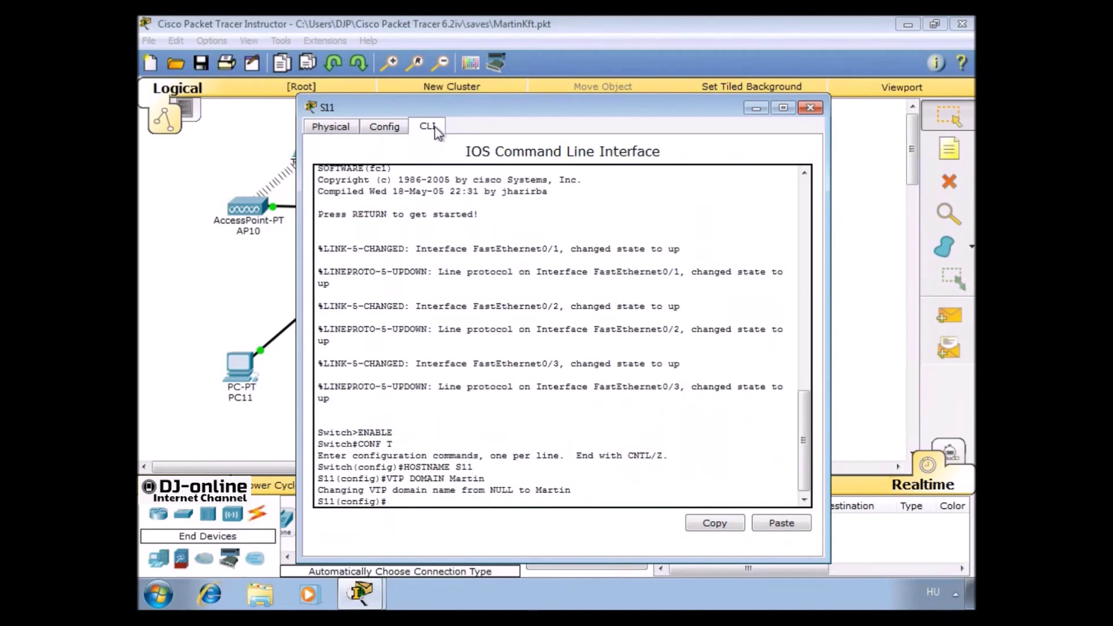
{"action": "type", "text": "VTP P"}
{"action": "type", "text": "ASSWORD"}
{"action": "type", "text": " Mae"}
{"action": "type", "text": "rton"}
{"action": "key", "text": "Return"}
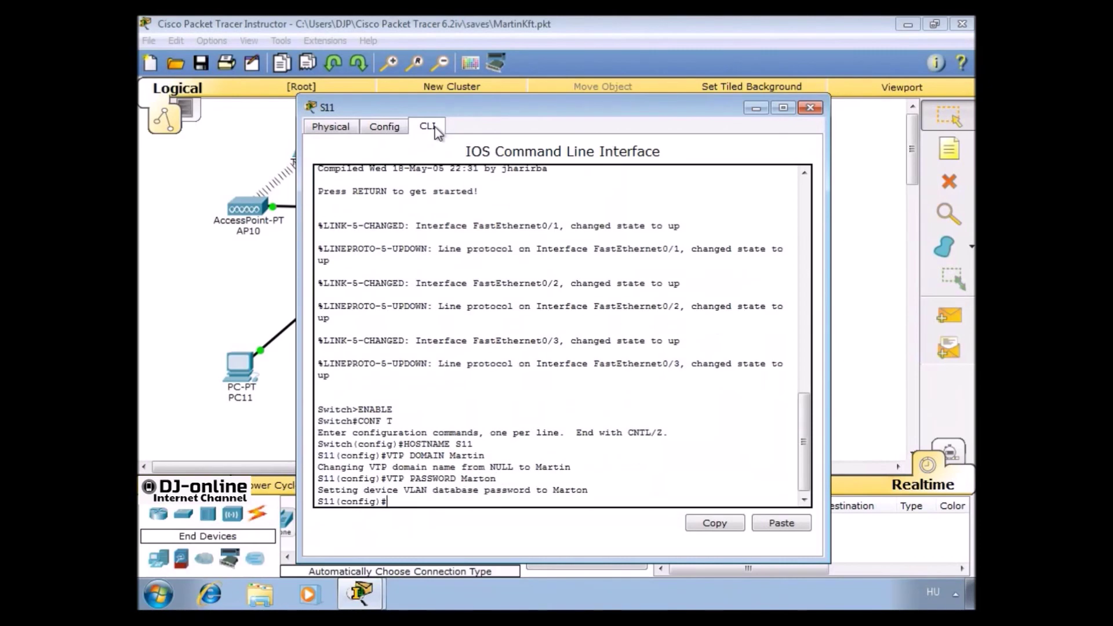
{"action": "type", "text": "VTP MODE CLIENT"}
{"action": "key", "text": "Return"}
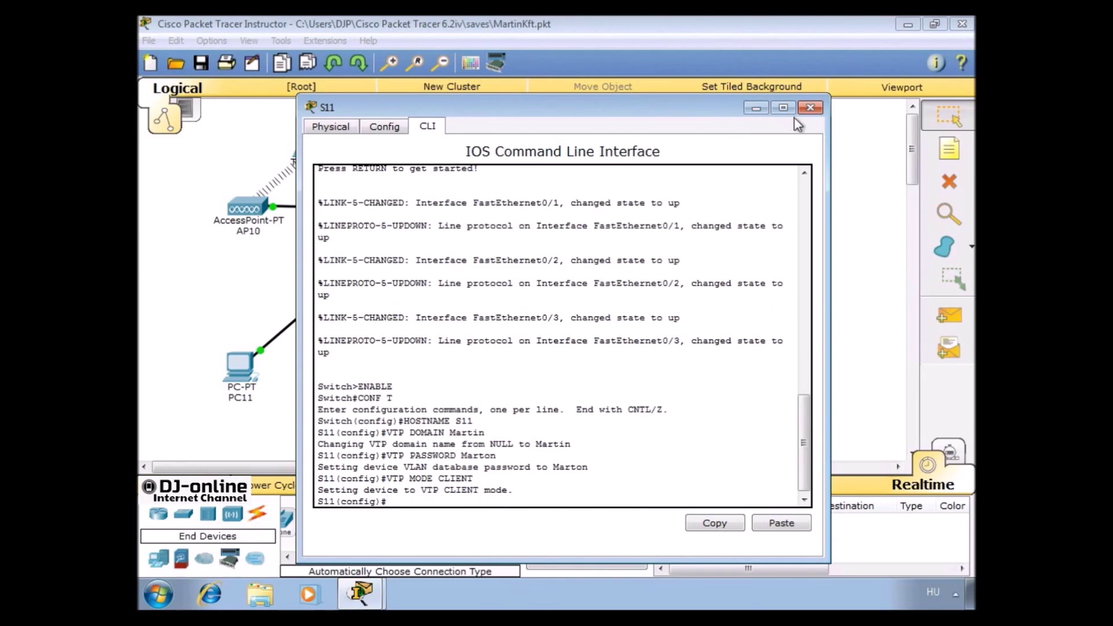
In S12's CLI, enter global configuration mode and set the hostname to S12
{"action": "left_click", "coordinate": [810, 108]}
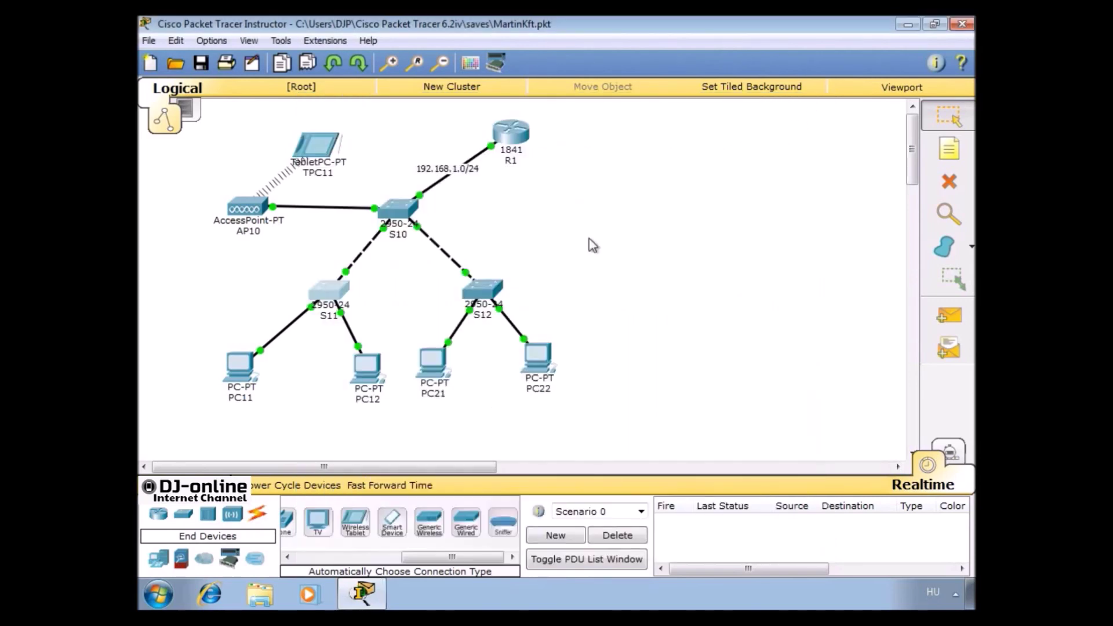
{"action": "left_click", "coordinate": [484, 297]}
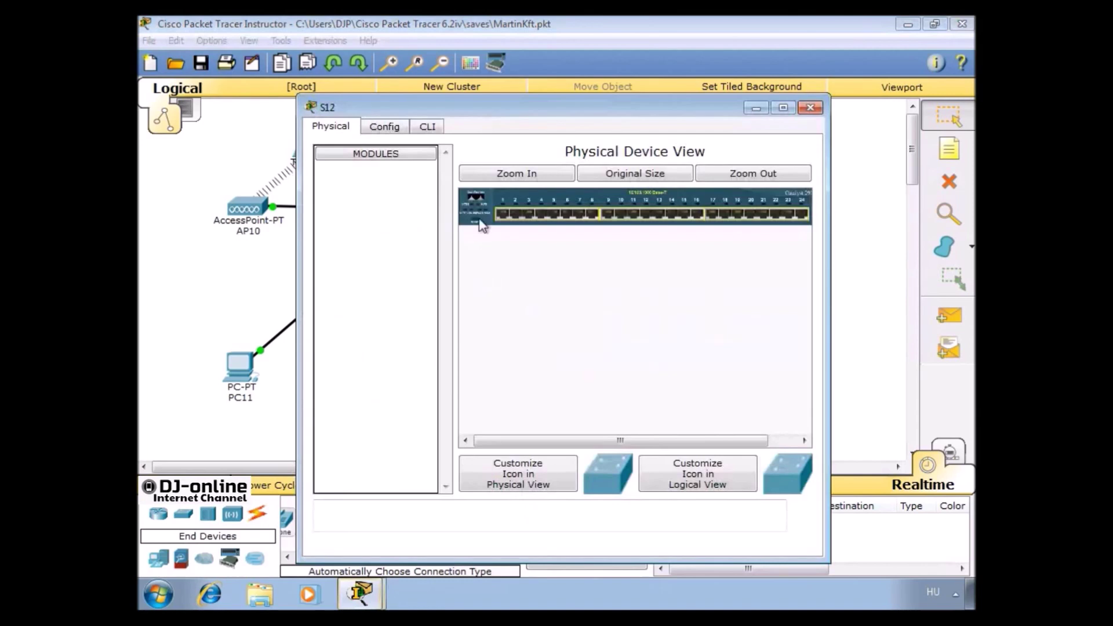
{"action": "left_click", "coordinate": [428, 127]}
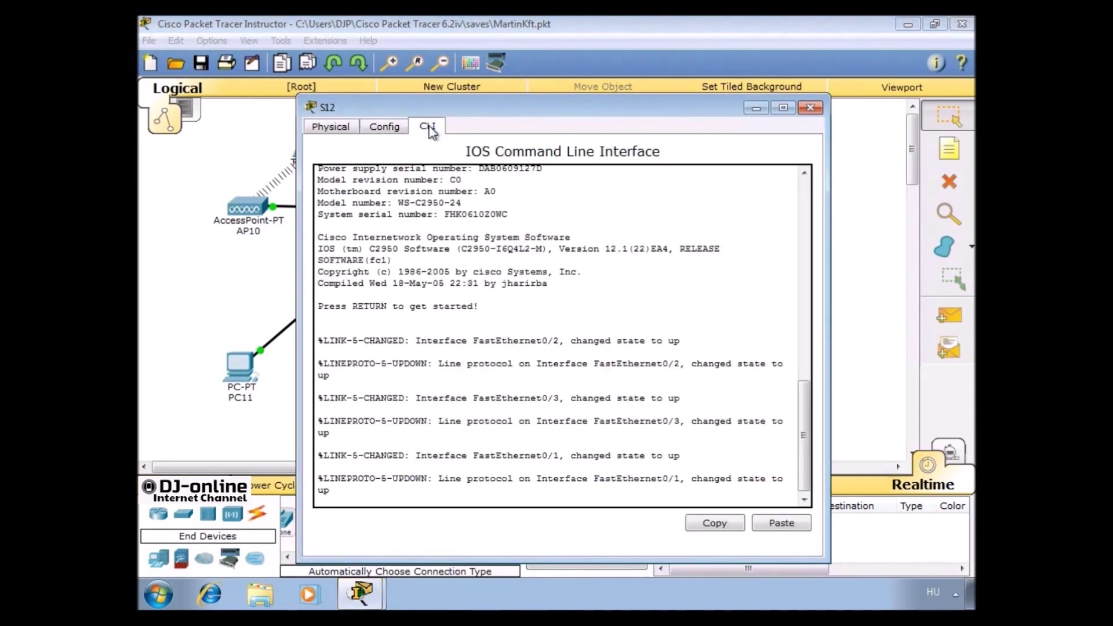
{"action": "key", "text": "Return"}
{"action": "type", "text": "ENABLE"}
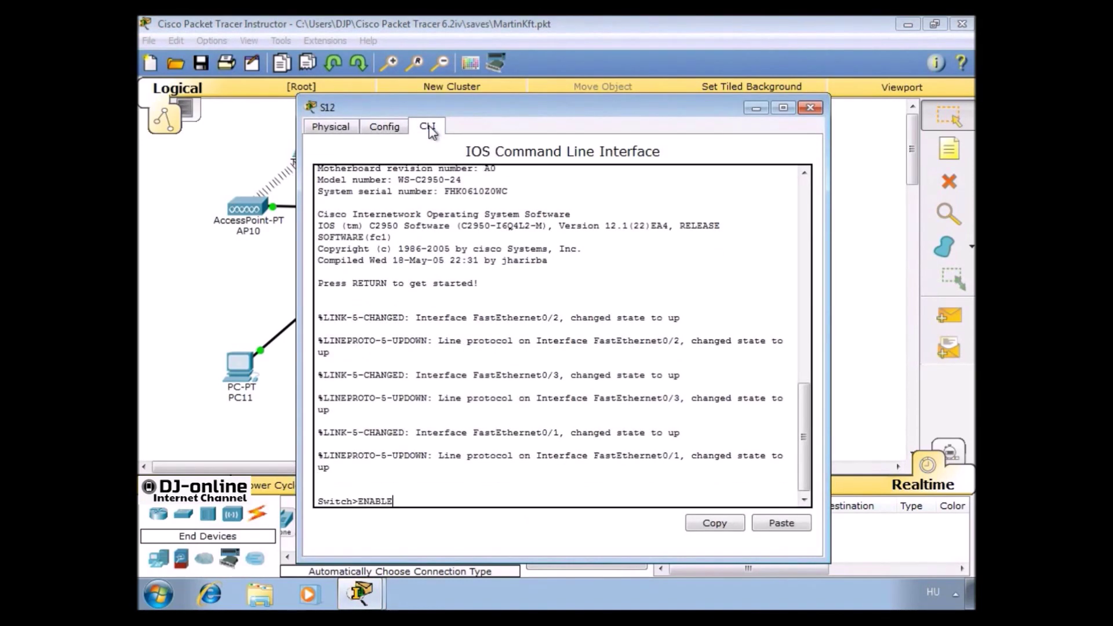
{"action": "key", "text": "Return"}
{"action": "type", "text": "CONF T"}
{"action": "key", "text": "Return"}
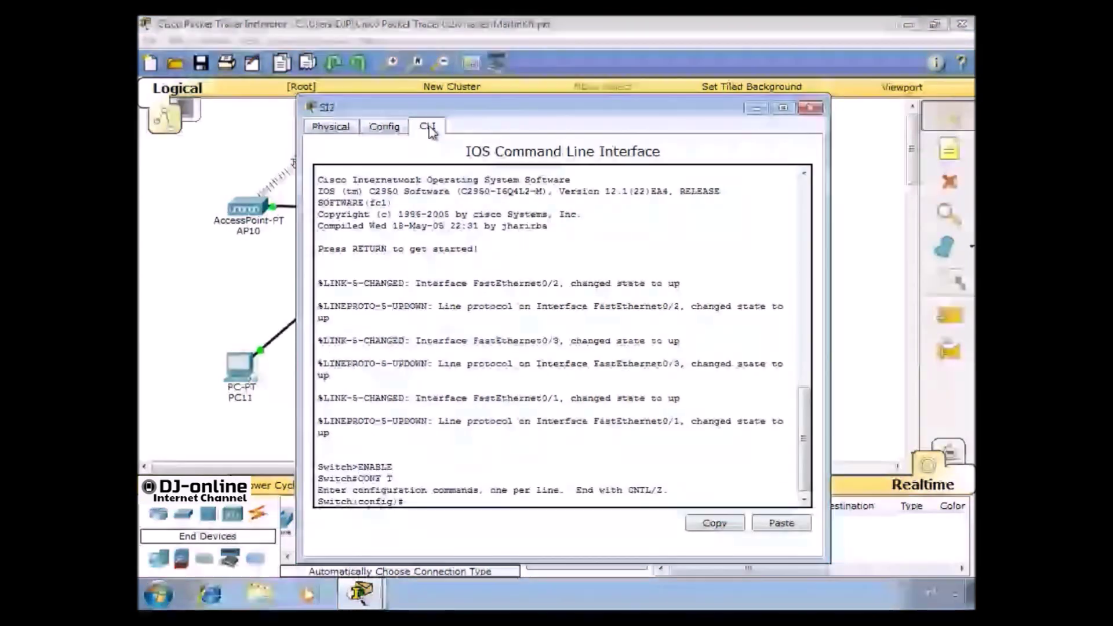
{"action": "type", "text": "ENAB"}
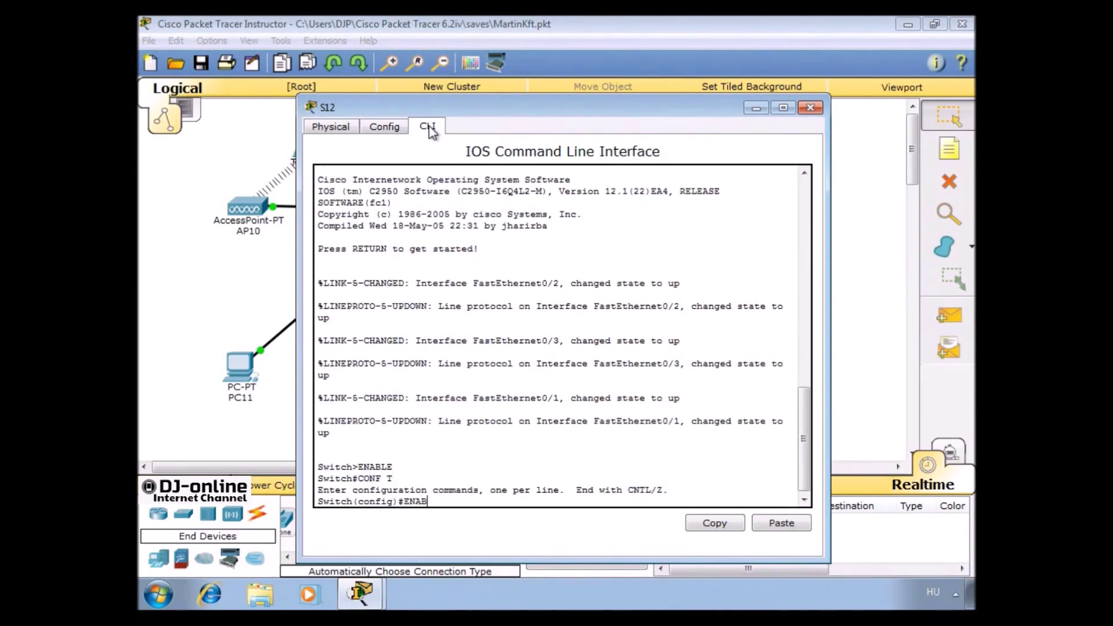
{"action": "key", "text": "BackSpace"}
{"action": "key", "text": "BackSpace"}
{"action": "key", "text": "BackSpace"}
{"action": "key", "text": "BackSpace"}
{"action": "type", "text": "HOSTNAME S12"}
{"action": "key", "text": "Return"}
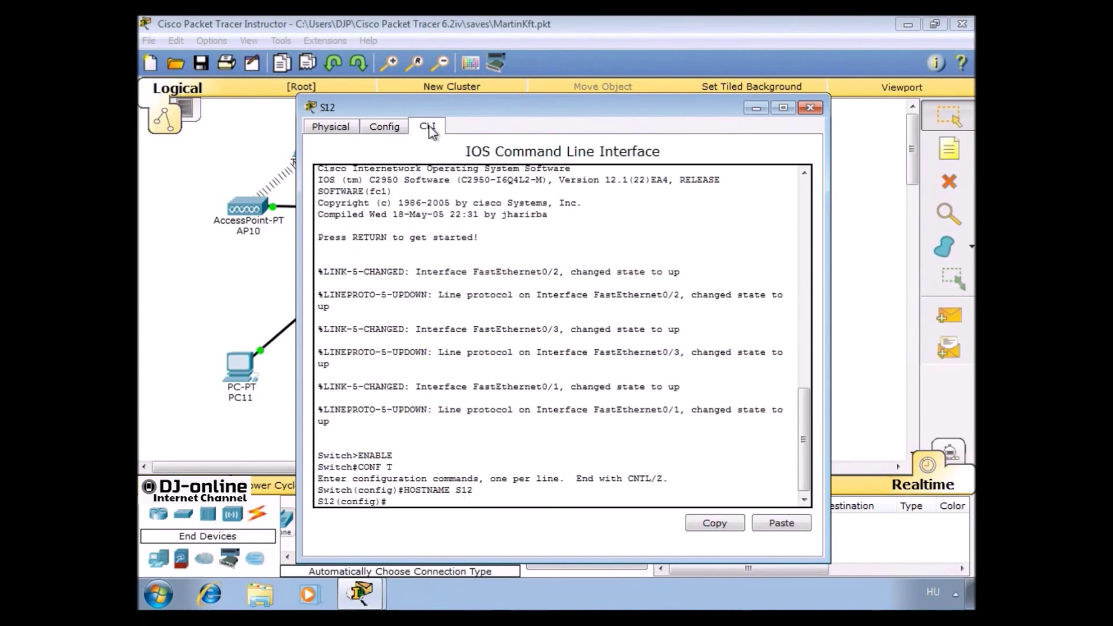
Put S12 in VTP domain Martin with the VTP password as a VTP client
{"action": "type", "text": "VTP DOMAIN Martin"}
{"action": "key", "text": "Return"}
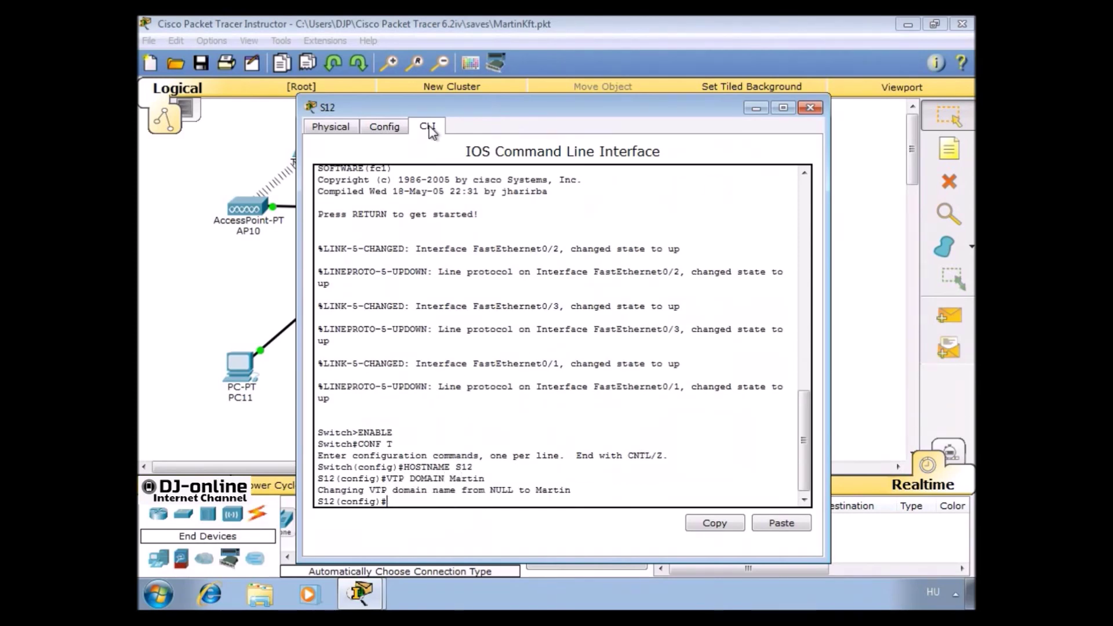
{"action": "type", "text": "VTP PASSWORD Marton"}
{"action": "key", "text": "Return"}
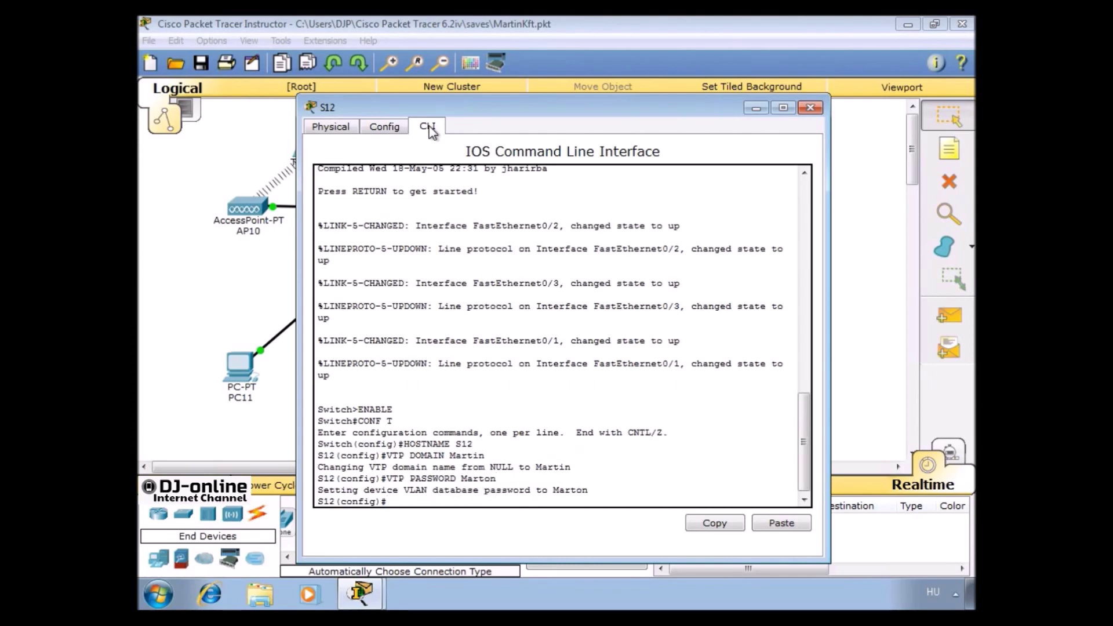
{"action": "type", "text": "VTP MODE CLIENT"}
{"action": "key", "text": "Return"}
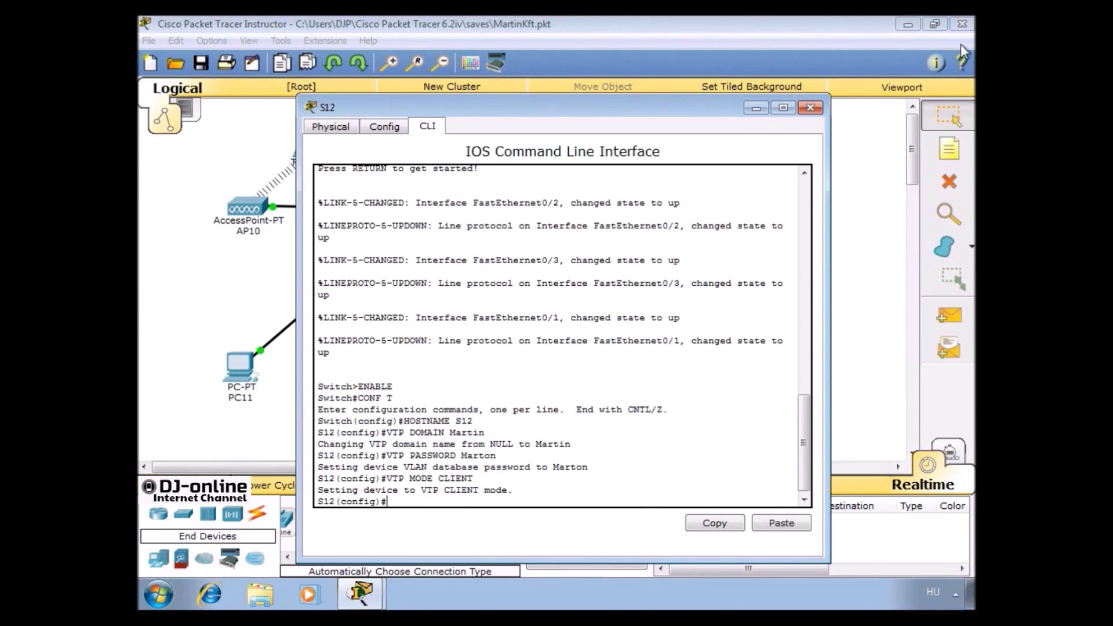
Set S12's FastEthernet0/1 to trunk mode
{"action": "left_click", "coordinate": [384, 127]}
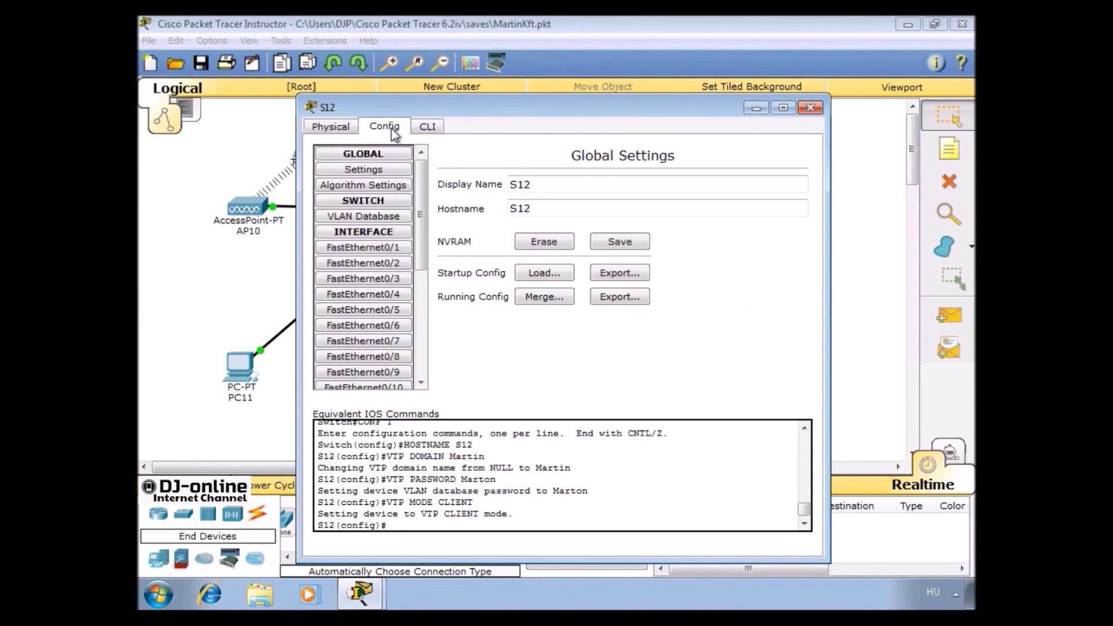
{"action": "left_click_drag", "start_coordinate": [367, 103], "coordinate": [431, 98]}
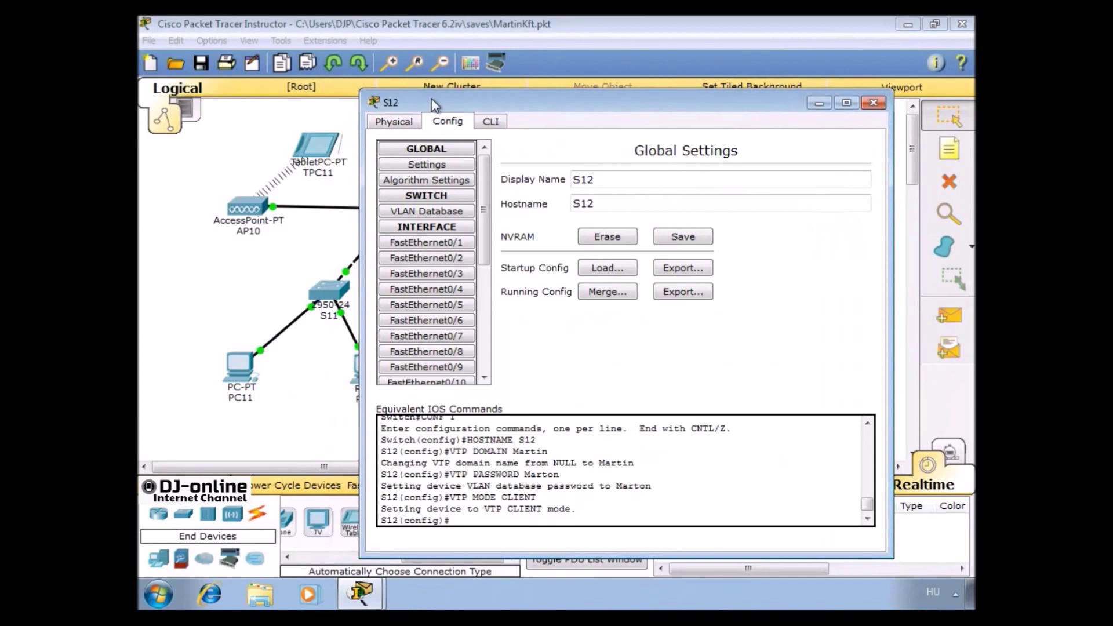
{"action": "left_click", "coordinate": [426, 243]}
{"action": "left_click", "coordinate": [547, 230]}
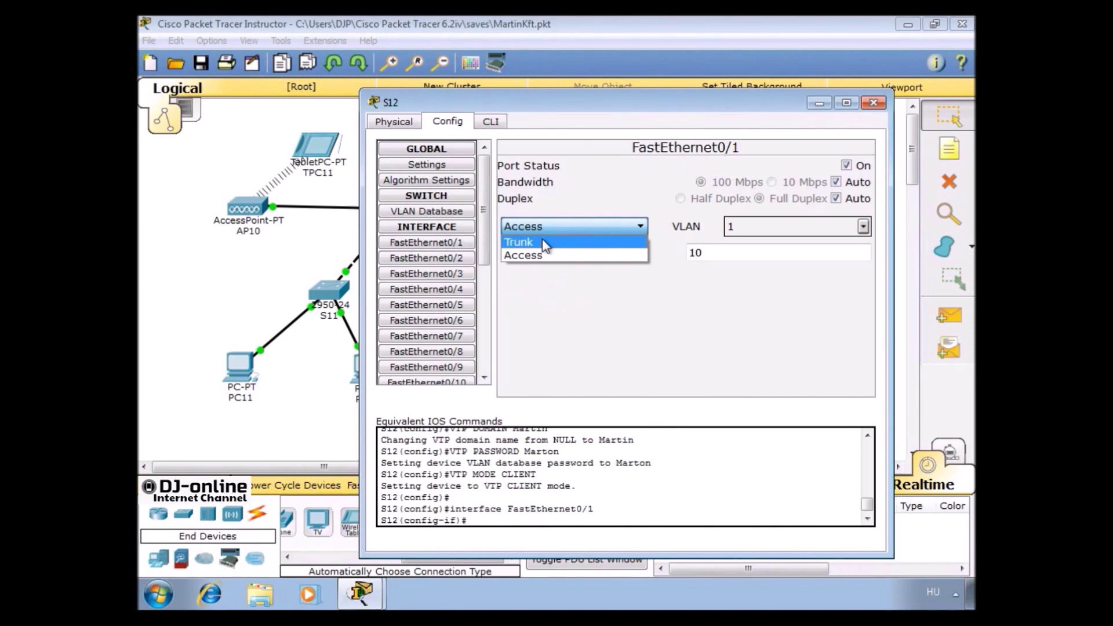
{"action": "left_click", "coordinate": [542, 242]}
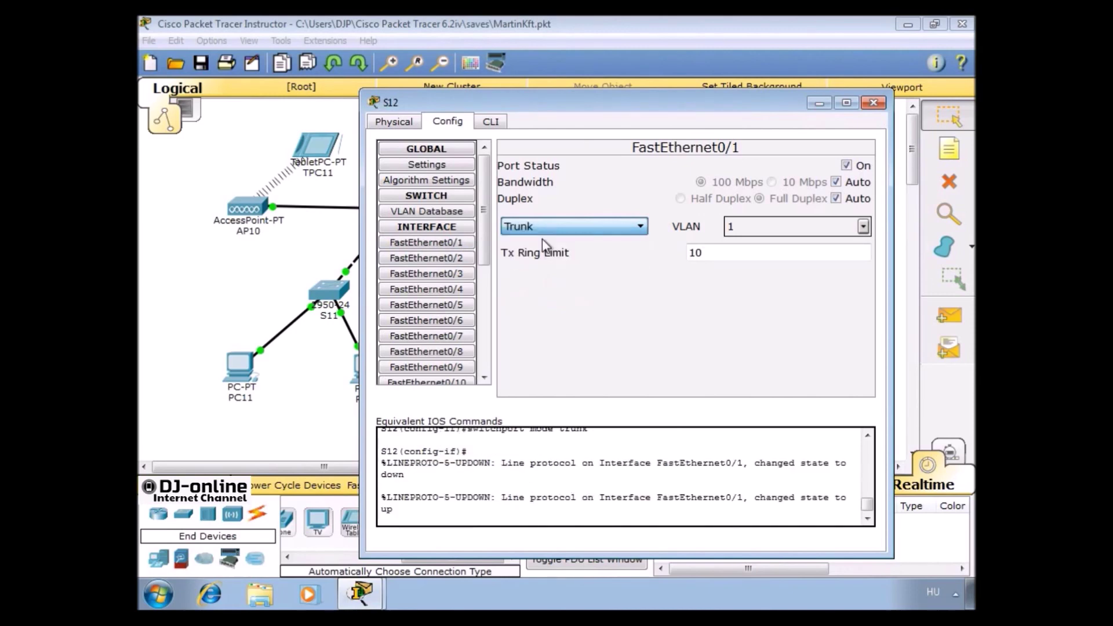
{"action": "left_click", "coordinate": [874, 103]}
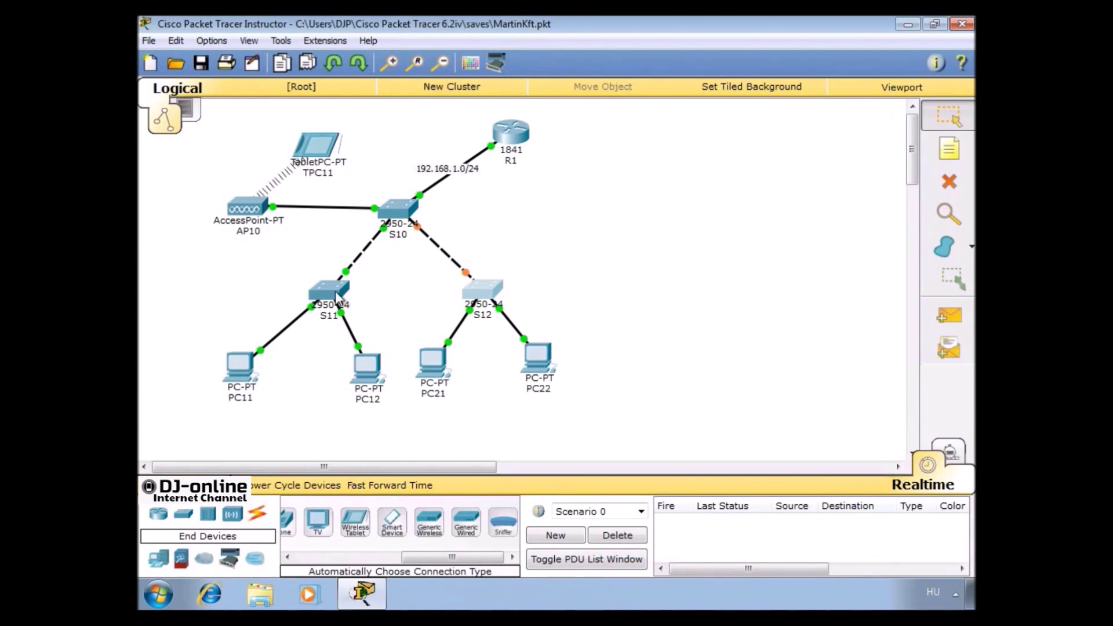
Set S11's FastEthernet0/1 to trunk mode
{"action": "left_click", "coordinate": [336, 297]}
{"action": "left_click", "coordinate": [379, 128]}
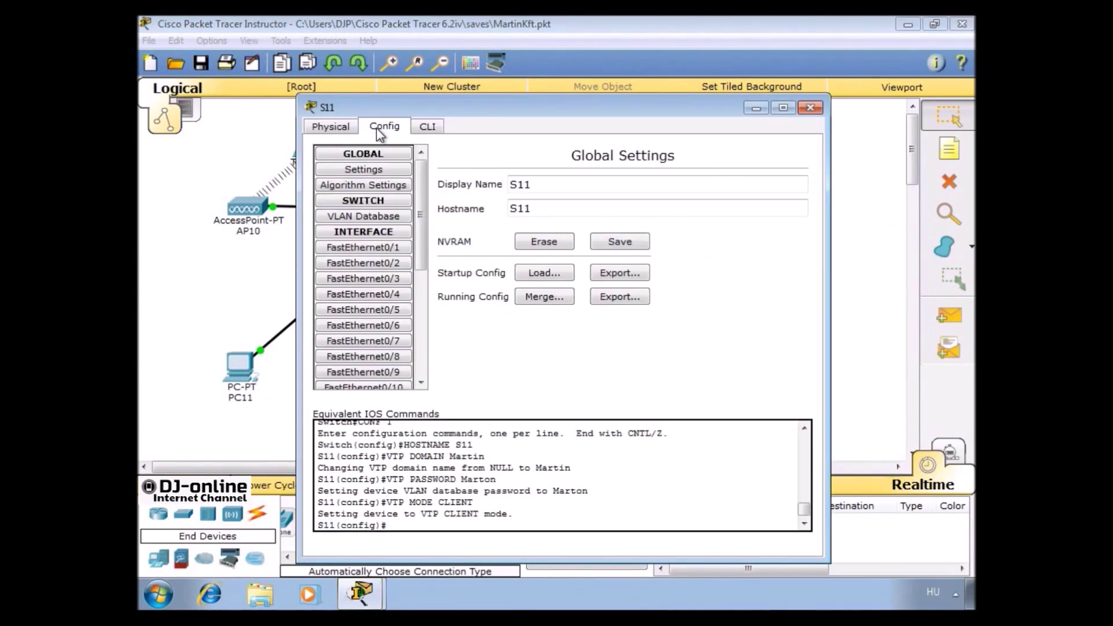
{"action": "left_click", "coordinate": [373, 246]}
{"action": "left_click", "coordinate": [502, 234]}
{"action": "left_click", "coordinate": [490, 248]}
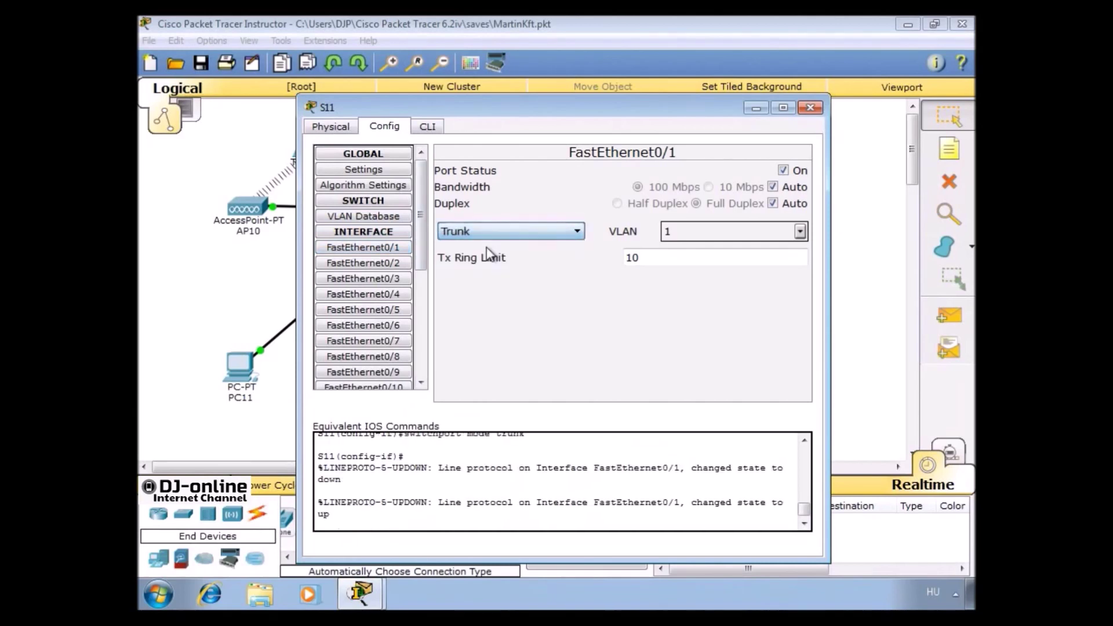
{"action": "left_click", "coordinate": [809, 108]}
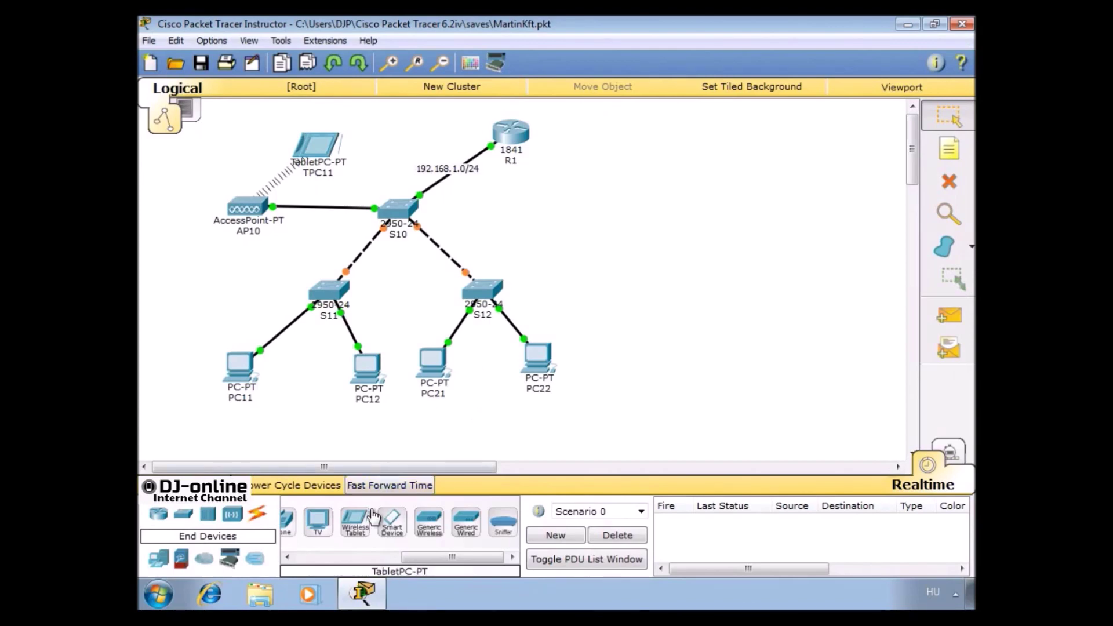
Add a 2950-24 switch, Switch2, to the right of R1 and cable it to R1
{"action": "left_click", "coordinate": [324, 556]}
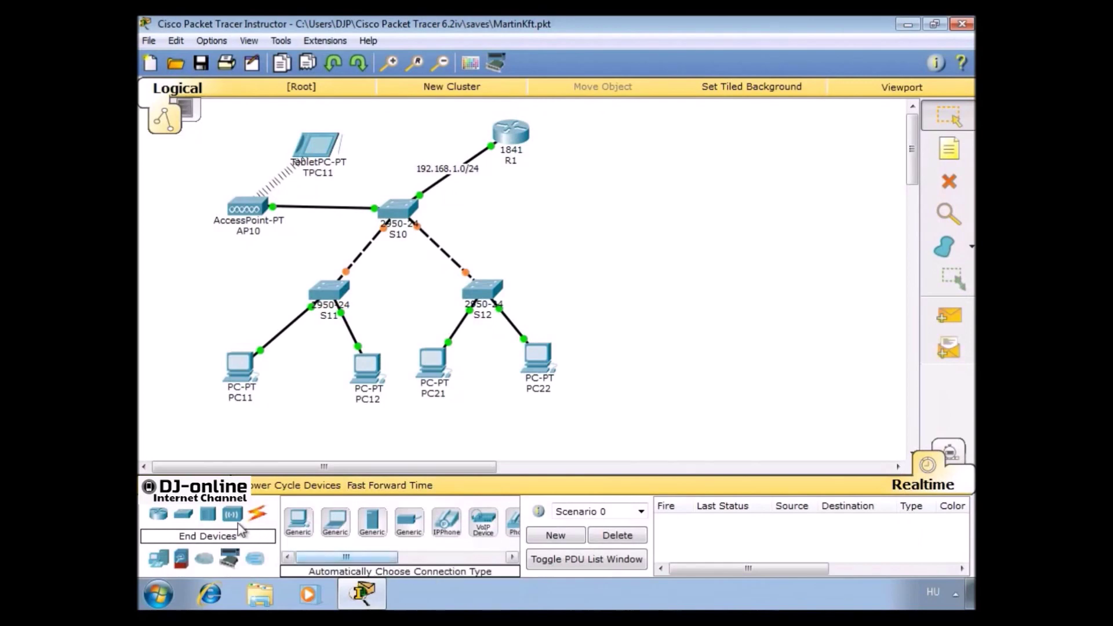
{"action": "left_click_drag", "start_coordinate": [183, 514], "coordinate": [591, 236]}
{"action": "left_click_drag", "start_coordinate": [652, 210], "coordinate": [652, 212]}
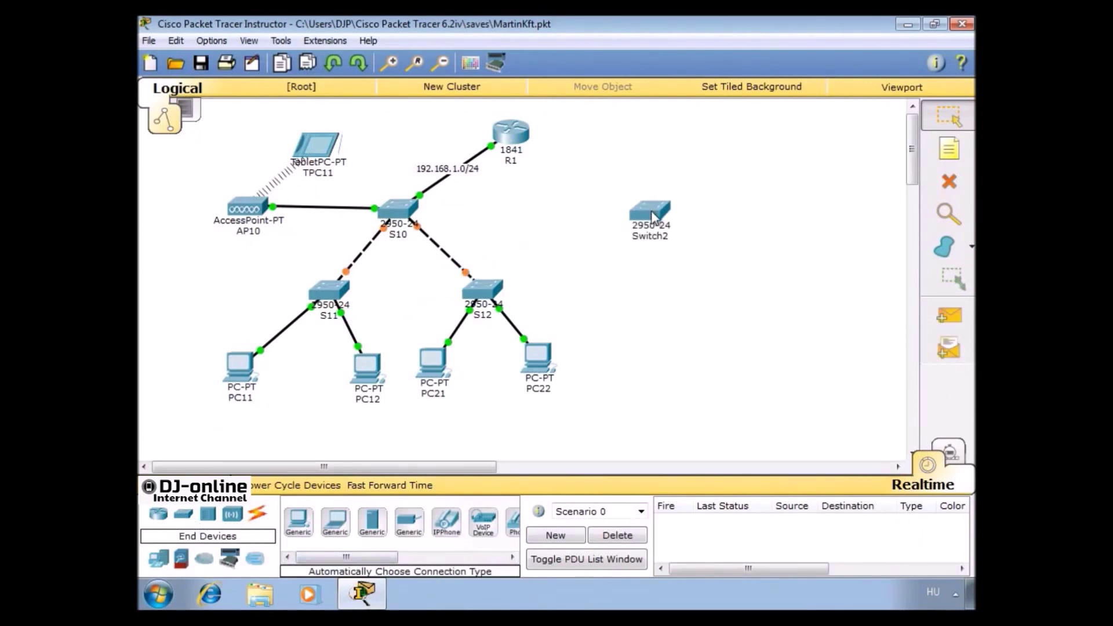
{"action": "left_click", "coordinate": [257, 514]}
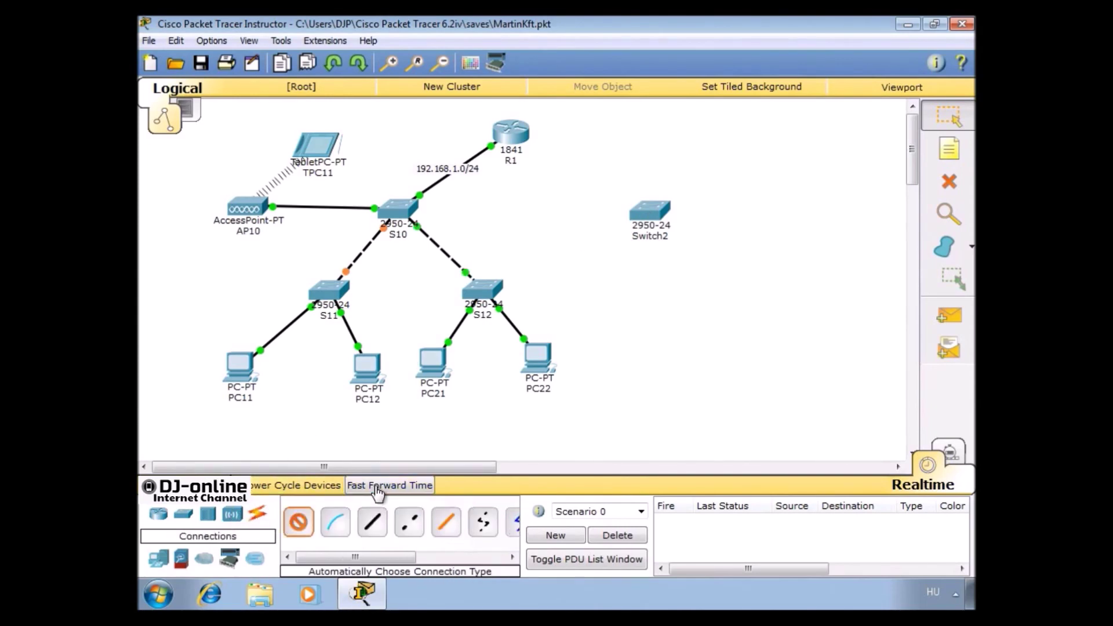
{"action": "left_click", "coordinate": [512, 140]}
{"action": "left_click", "coordinate": [650, 215]}
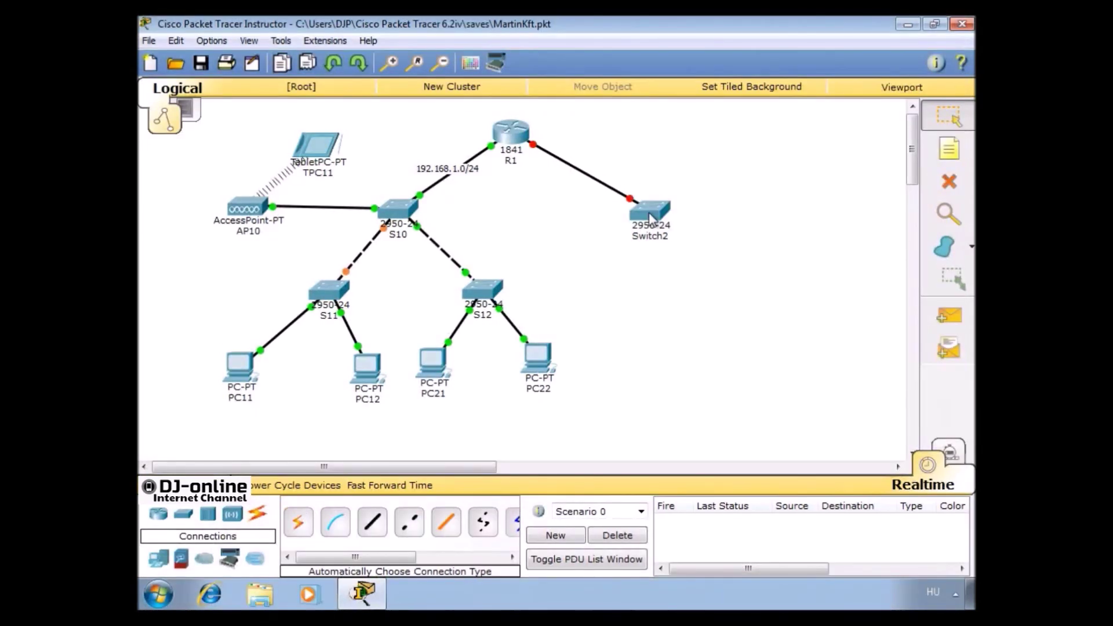
Label the R1–Switch2 link with a '192.168.2.0/24' note
{"action": "left_click", "coordinate": [949, 149]}
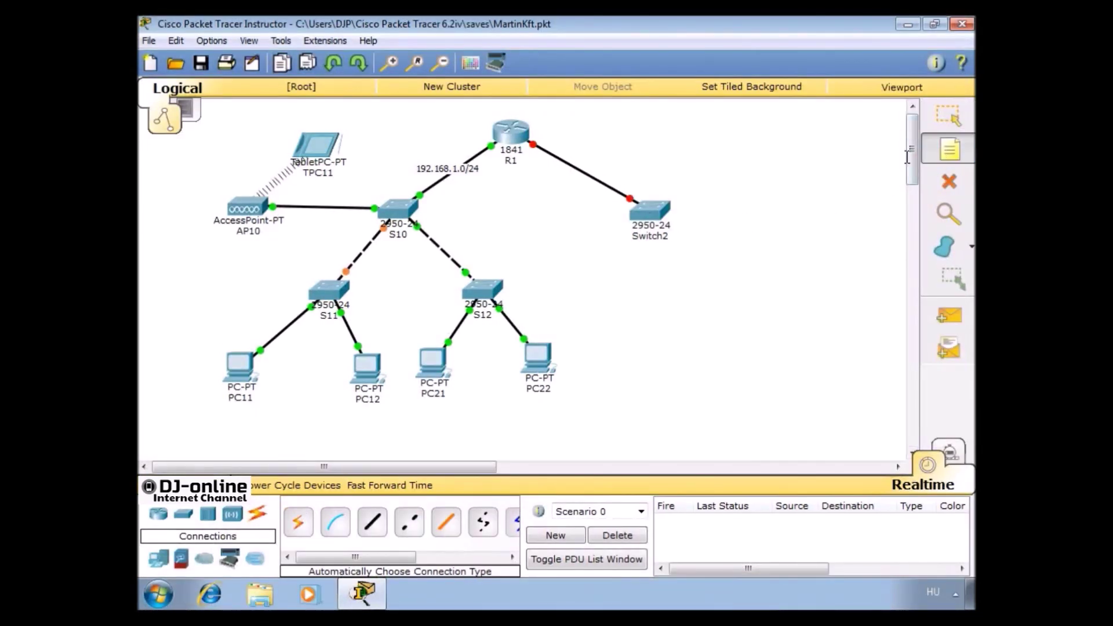
{"action": "left_click", "coordinate": [554, 187]}
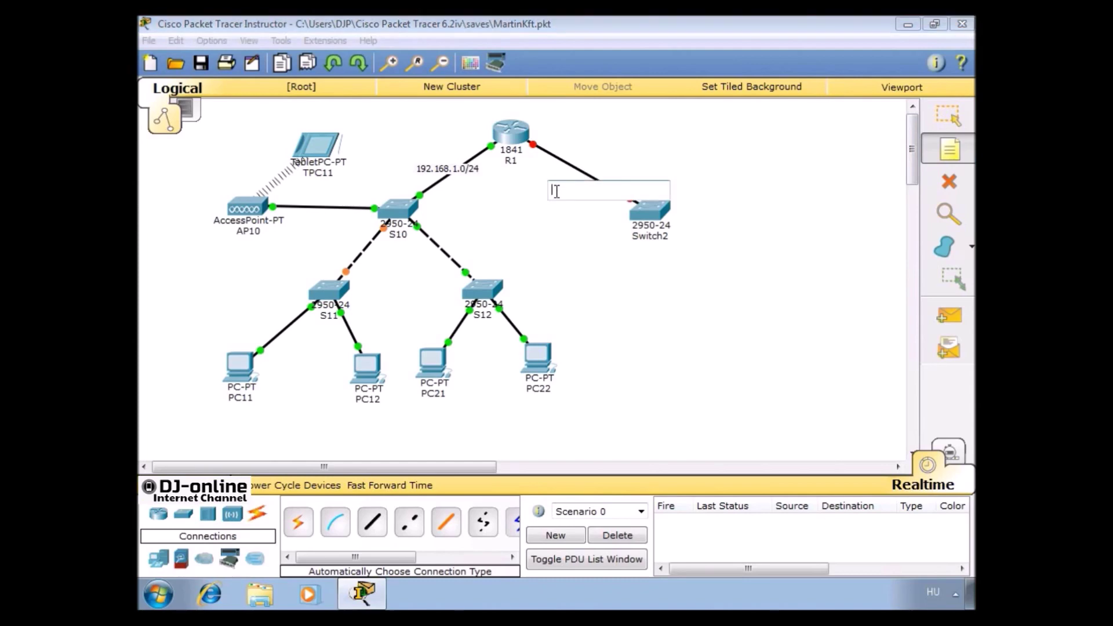
{"action": "type", "text": "192"}
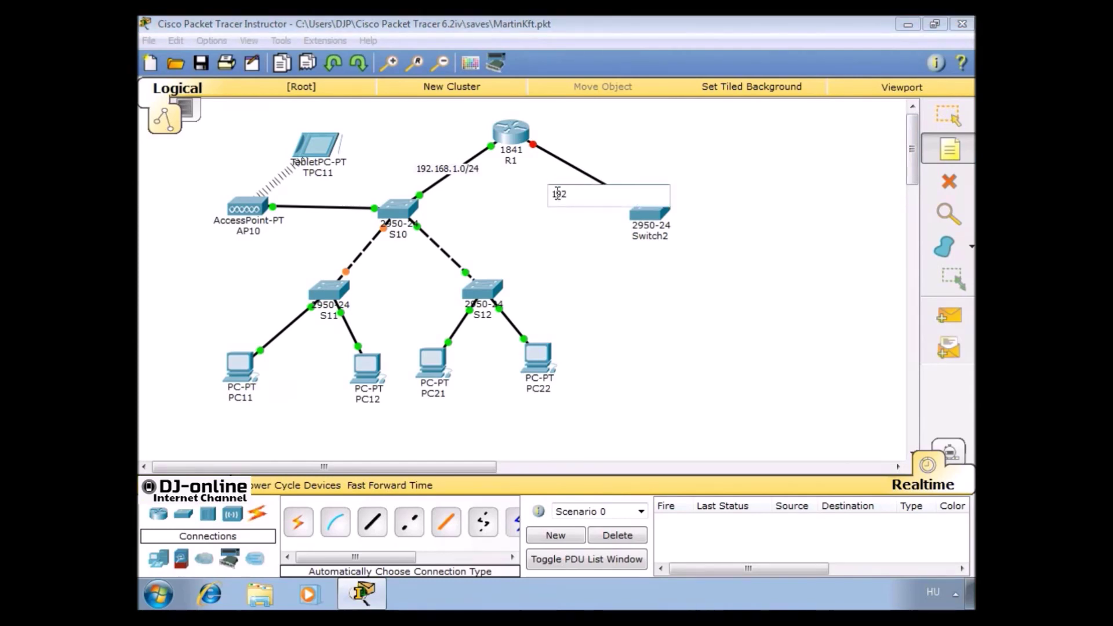
{"action": "type", "text": ".168.2.0/25"}
{"action": "key", "text": "BackSpace"}
{"action": "type", "text": "4"}
{"action": "key", "text": "Escape"}
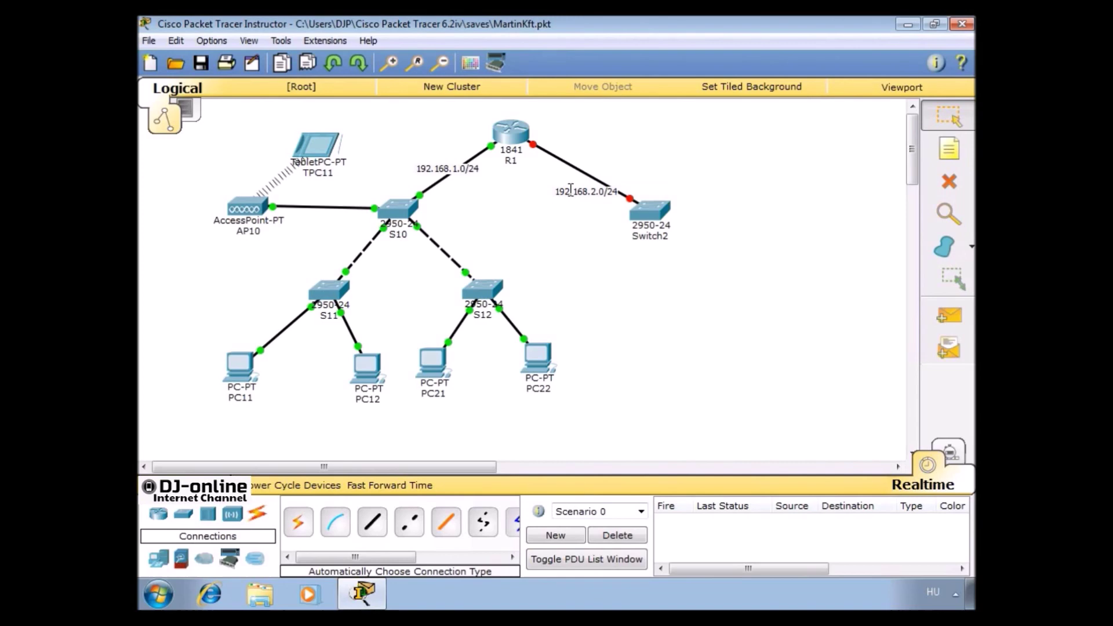
{"action": "left_click_drag", "start_coordinate": [569, 199], "coordinate": [572, 171]}
{"action": "left_click", "coordinate": [511, 133]}
Give R1's FastEthernet0/1 address 192.168.2.1, mask 255.255.255.0, and turn the port on
{"action": "left_click", "coordinate": [385, 126]}
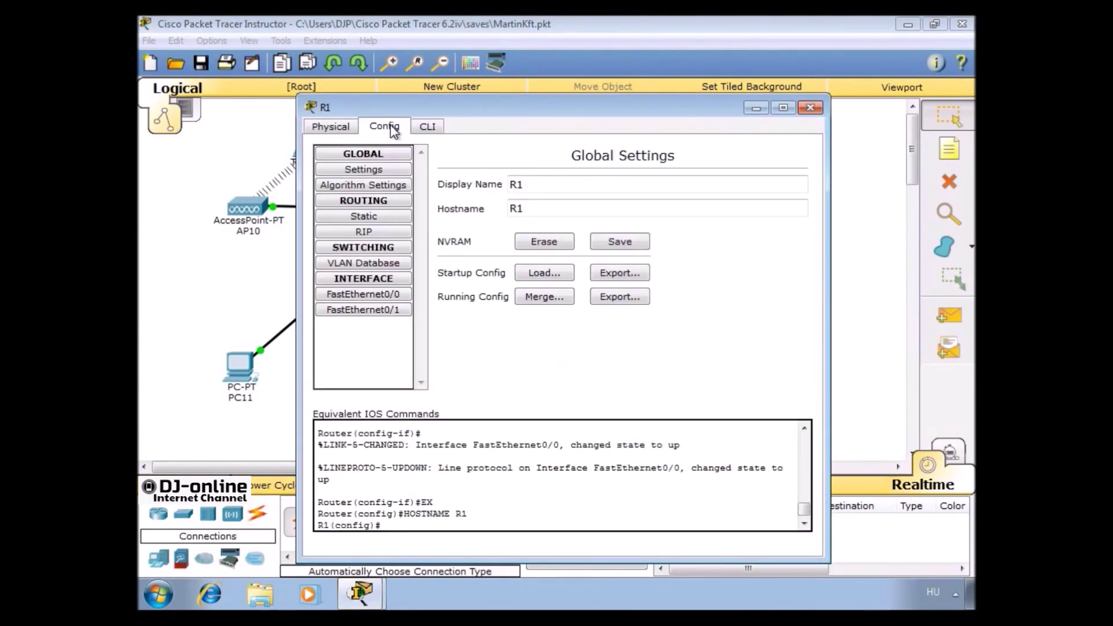
{"action": "left_click", "coordinate": [363, 310]}
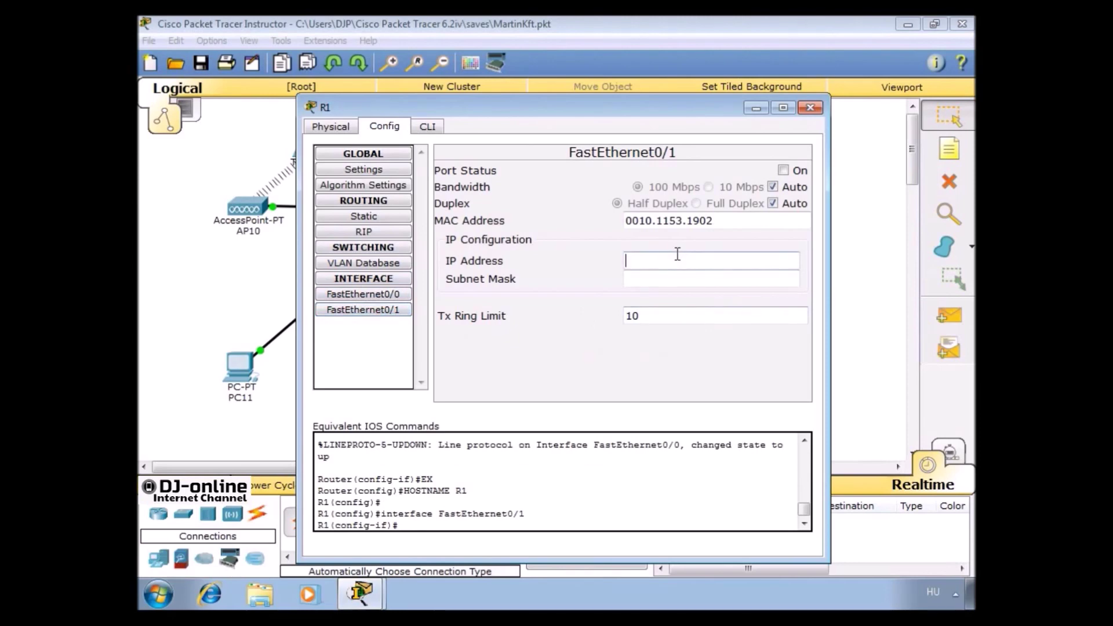
{"action": "type", "text": "192.168.2.1"}
{"action": "key", "text": "Tab"}
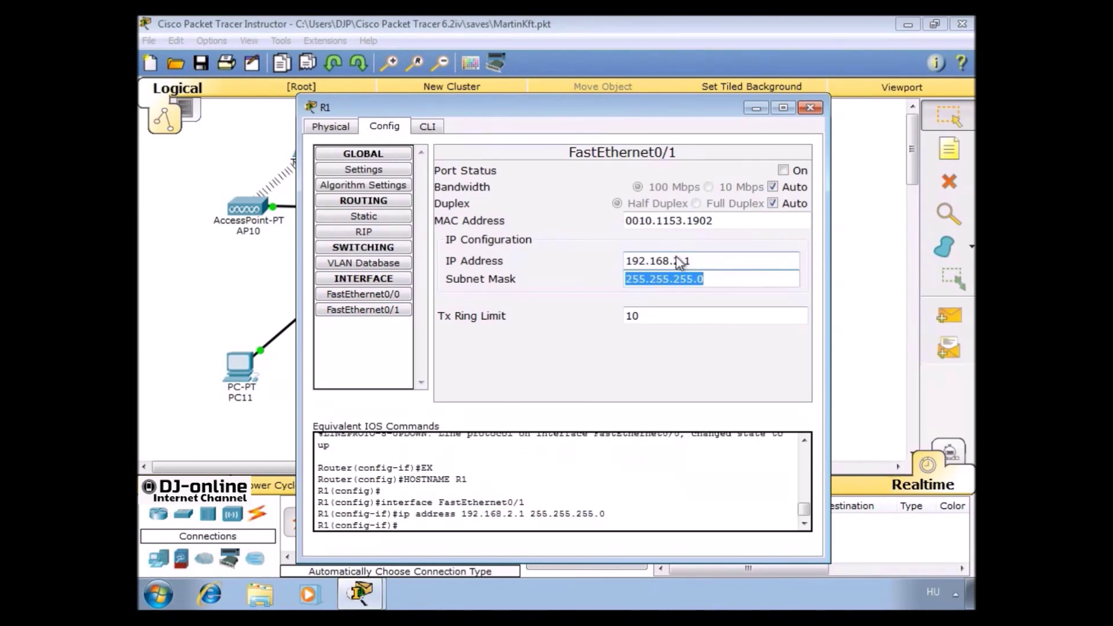
{"action": "left_click", "coordinate": [782, 170]}
{"action": "left_click", "coordinate": [809, 107]}
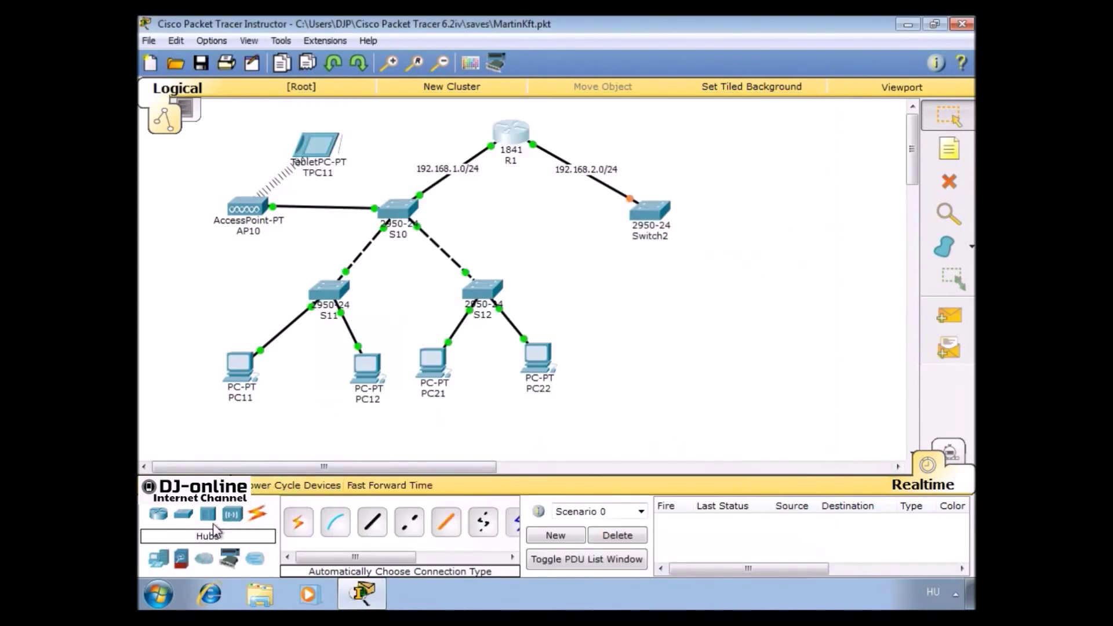
Place an access point right of Switch2 and a server below Switch2
{"action": "left_click", "coordinate": [232, 514]}
{"action": "left_click_drag", "start_coordinate": [293, 526], "coordinate": [504, 402]}
{"action": "left_click_drag", "start_coordinate": [656, 294], "coordinate": [731, 279]}
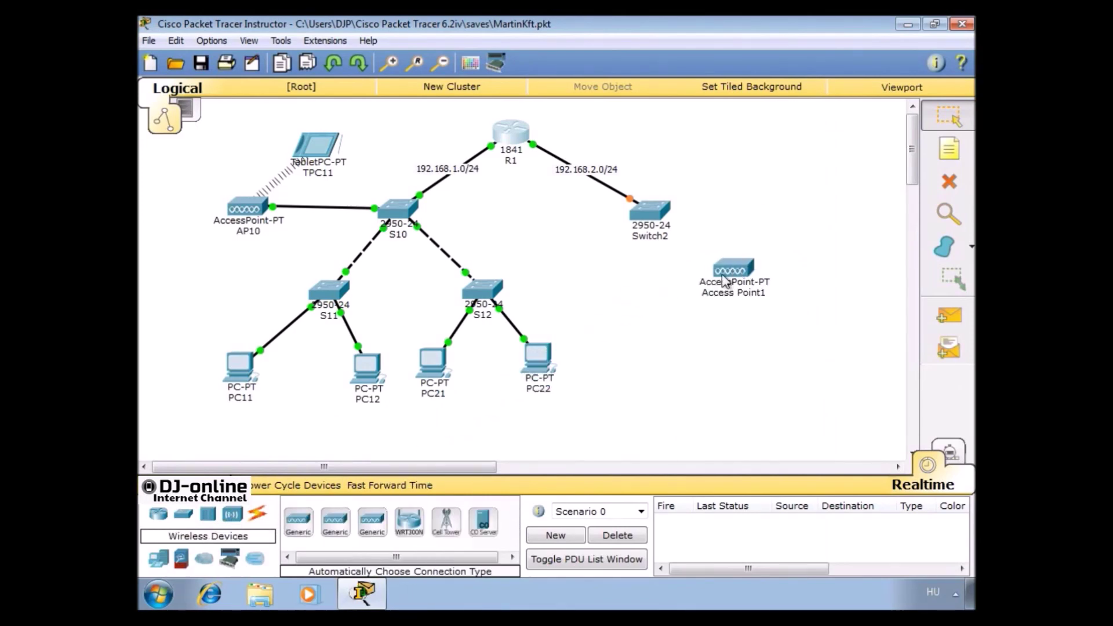
{"action": "left_click", "coordinate": [159, 558]}
{"action": "left_click_drag", "start_coordinate": [371, 536], "coordinate": [562, 381]}
{"action": "left_click_drag", "start_coordinate": [618, 317], "coordinate": [618, 318]}
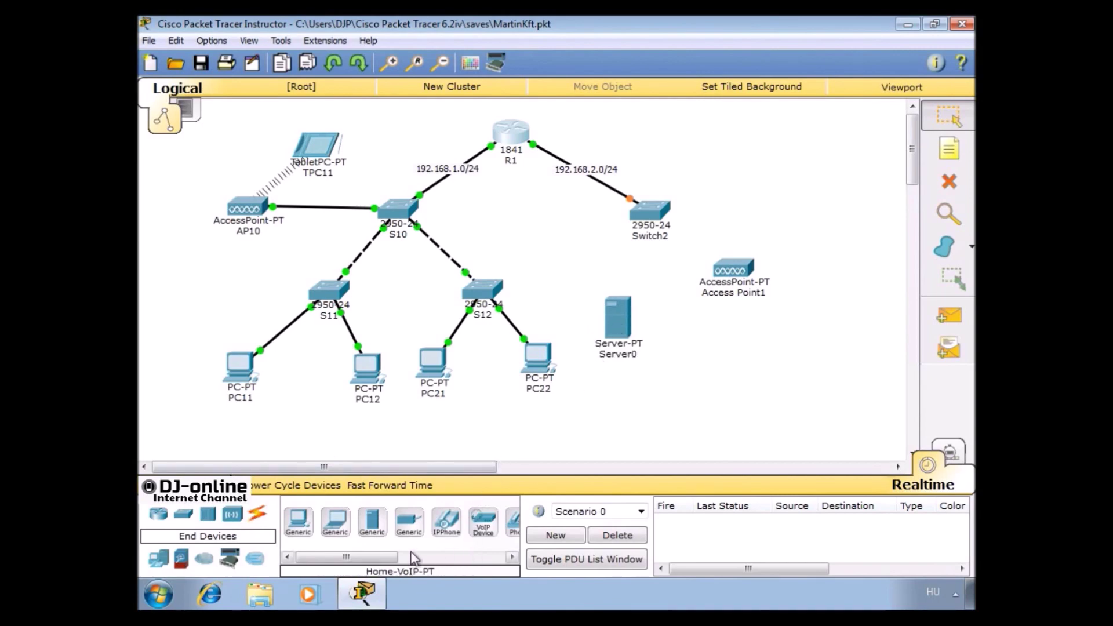
Add three wireless tablets around the access point
{"action": "left_click_drag", "start_coordinate": [371, 557], "coordinate": [419, 558]}
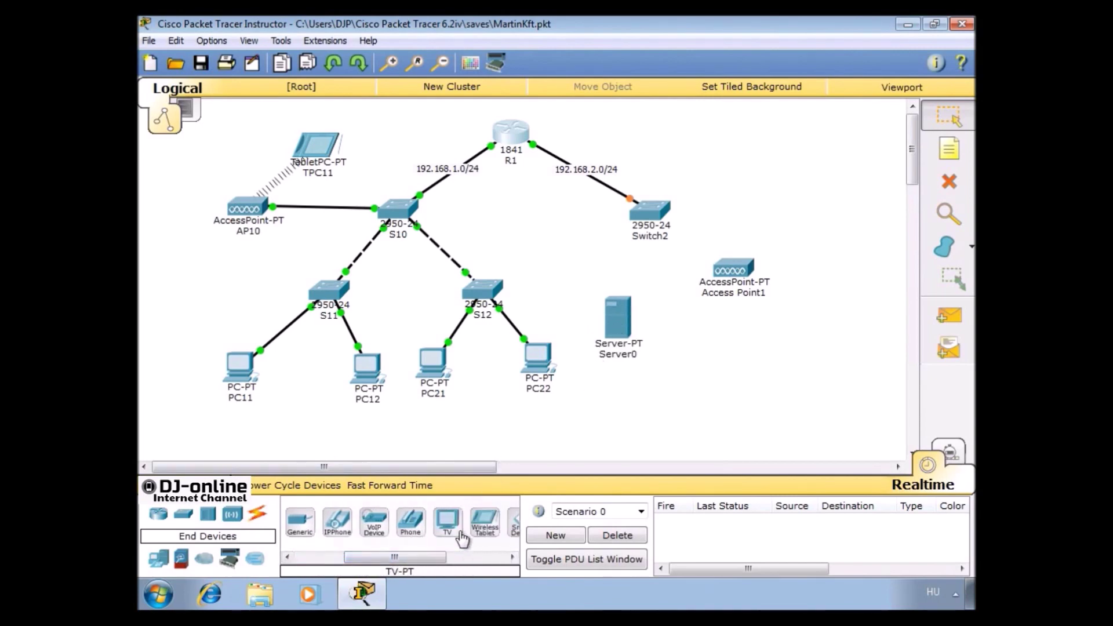
{"action": "left_click_drag", "start_coordinate": [483, 523], "coordinate": [709, 370]}
{"action": "left_click_drag", "start_coordinate": [484, 522], "coordinate": [829, 285]}
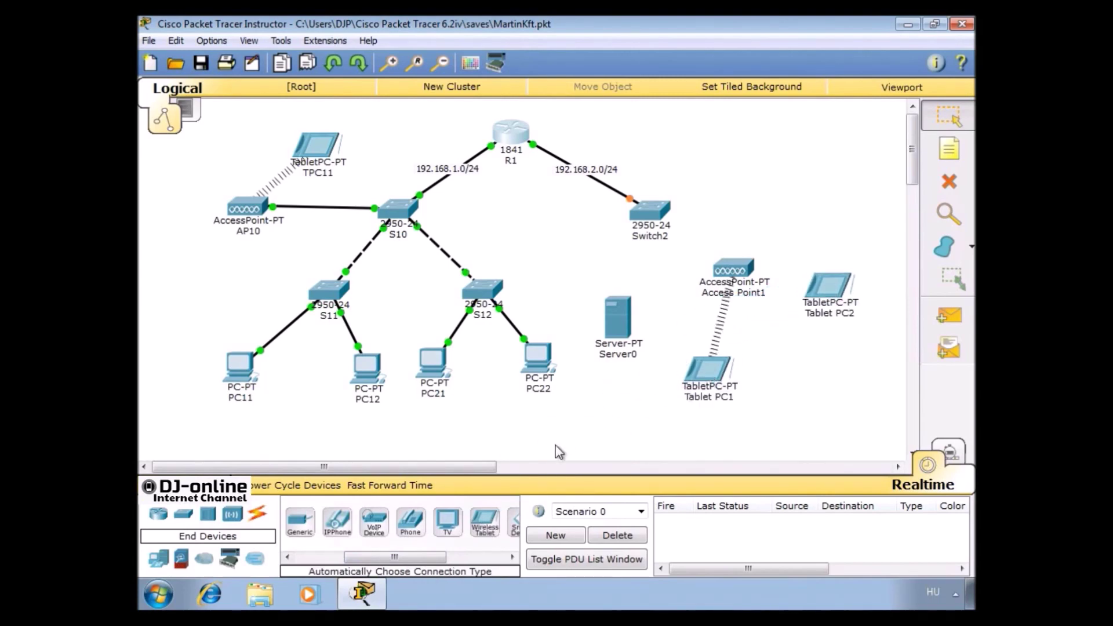
{"action": "left_click_drag", "start_coordinate": [486, 524], "coordinate": [794, 193]}
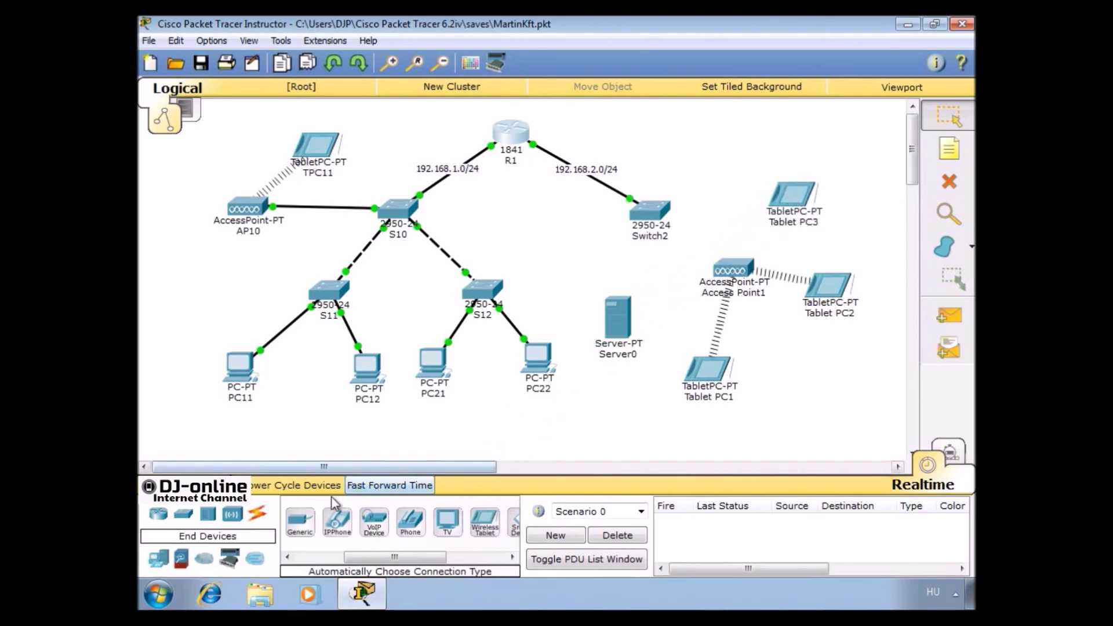
{"action": "left_click", "coordinate": [257, 513]}
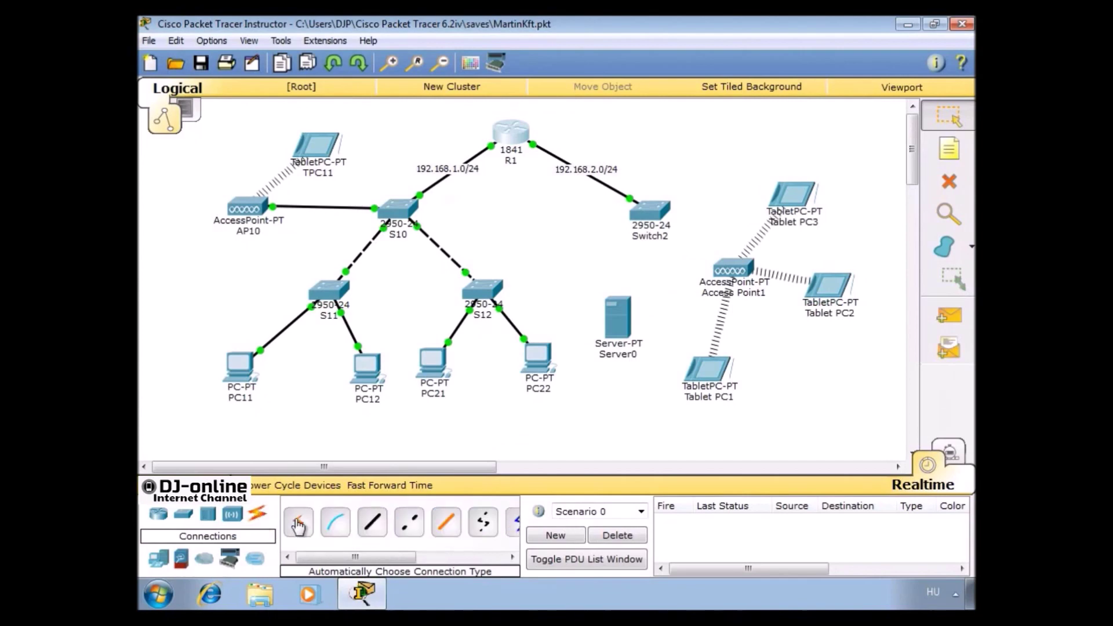
Cable Switch2 to Server0 and to Access Point1 using automatic connection type
{"action": "left_click", "coordinate": [307, 525]}
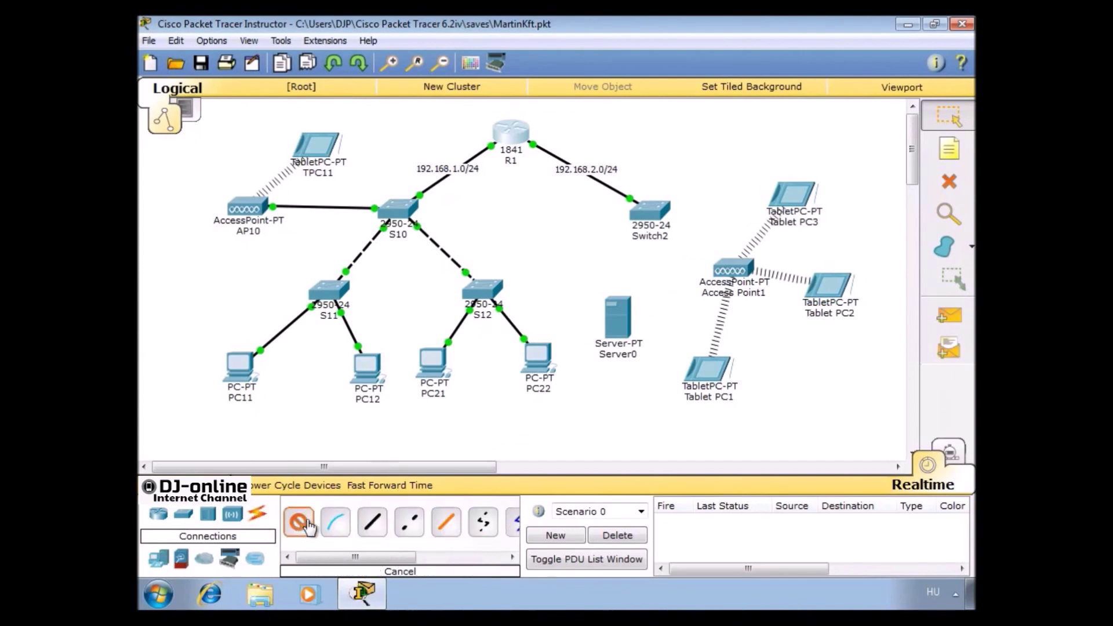
{"action": "left_click", "coordinate": [647, 226]}
{"action": "left_click", "coordinate": [622, 308]}
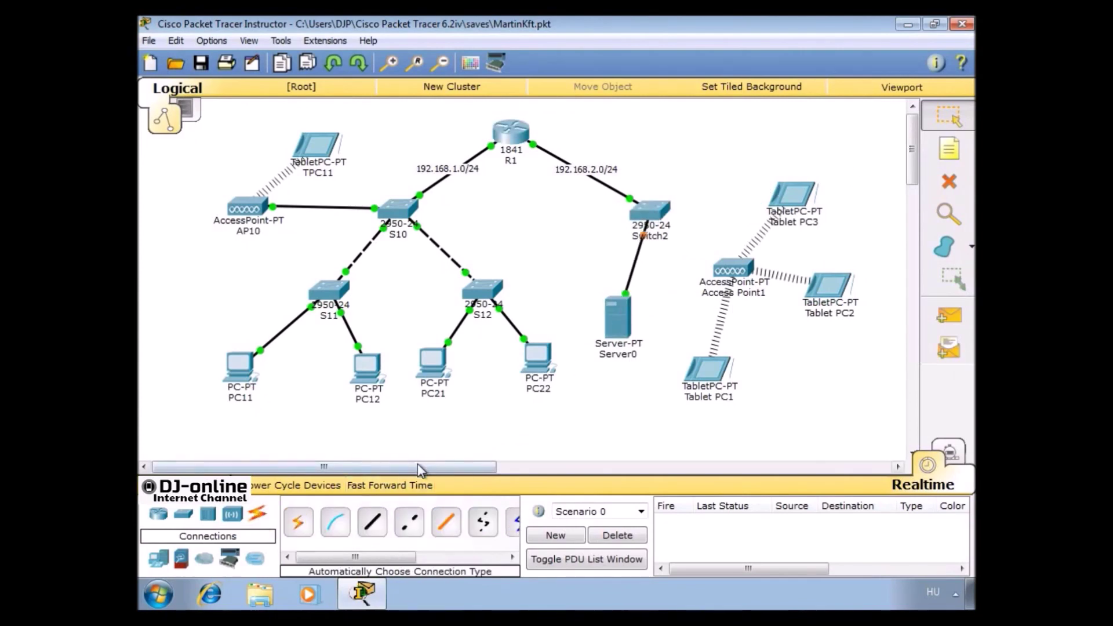
{"action": "left_click", "coordinate": [298, 522]}
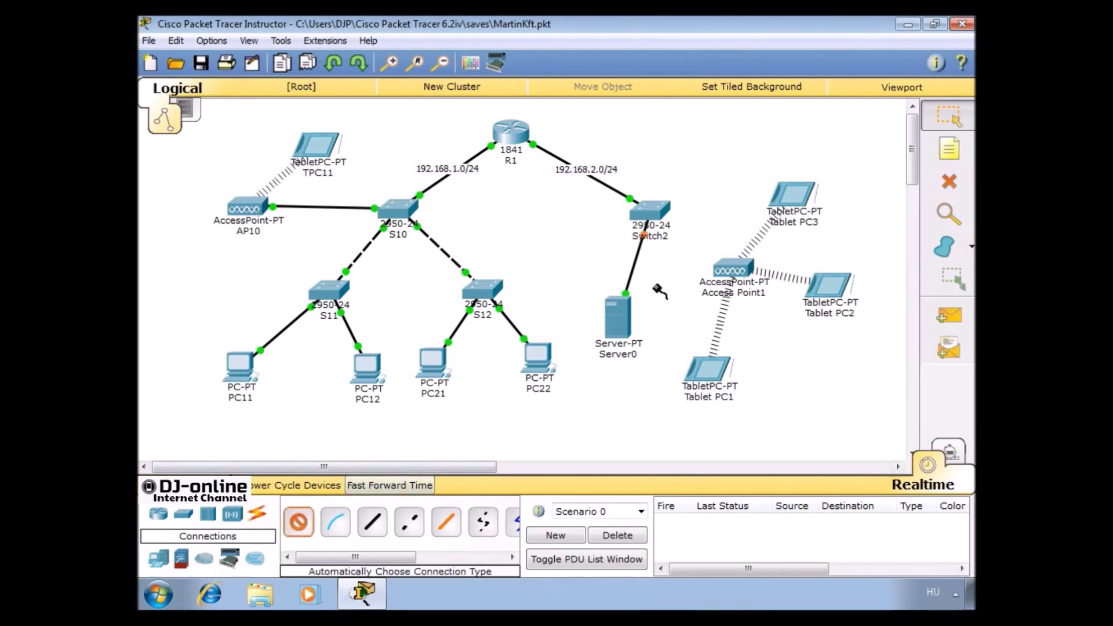
{"action": "left_click", "coordinate": [638, 209]}
{"action": "left_click", "coordinate": [729, 271]}
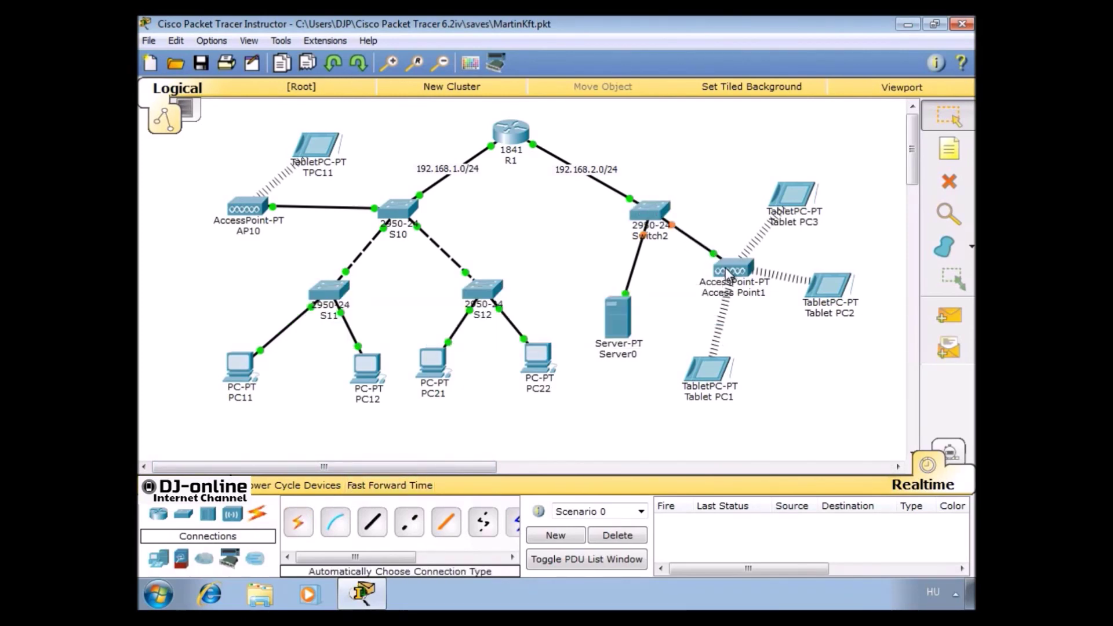
{"action": "left_click", "coordinate": [626, 353]}
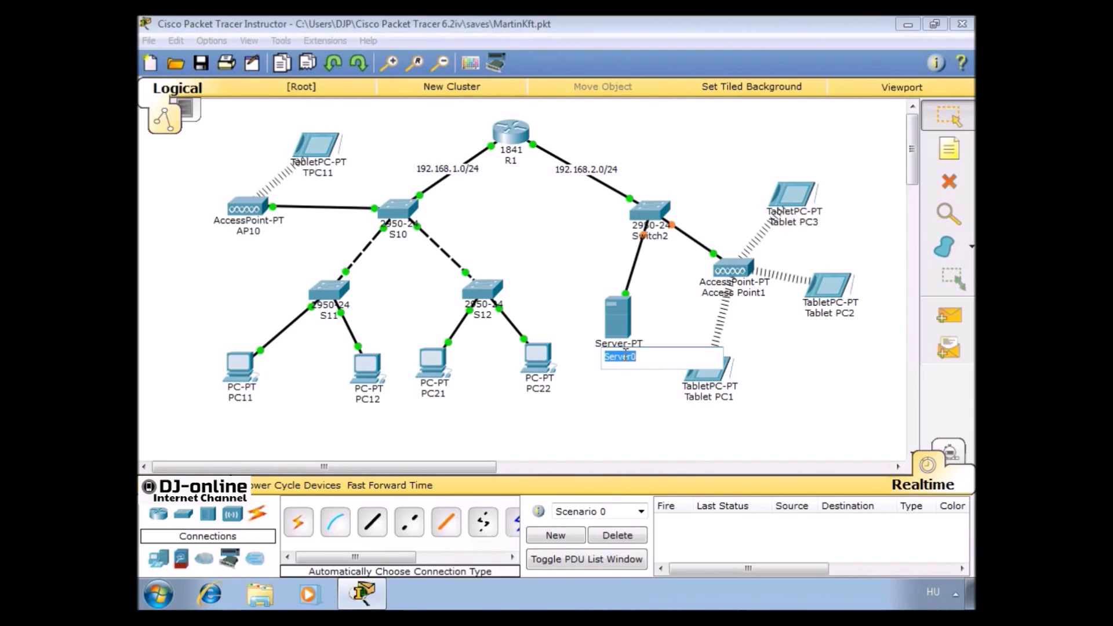
Rename the server to DHCP, Switch2 to S20 and Access Point1 to AP20
{"action": "type", "text": "DHCP"}
{"action": "left_click", "coordinate": [584, 392]}
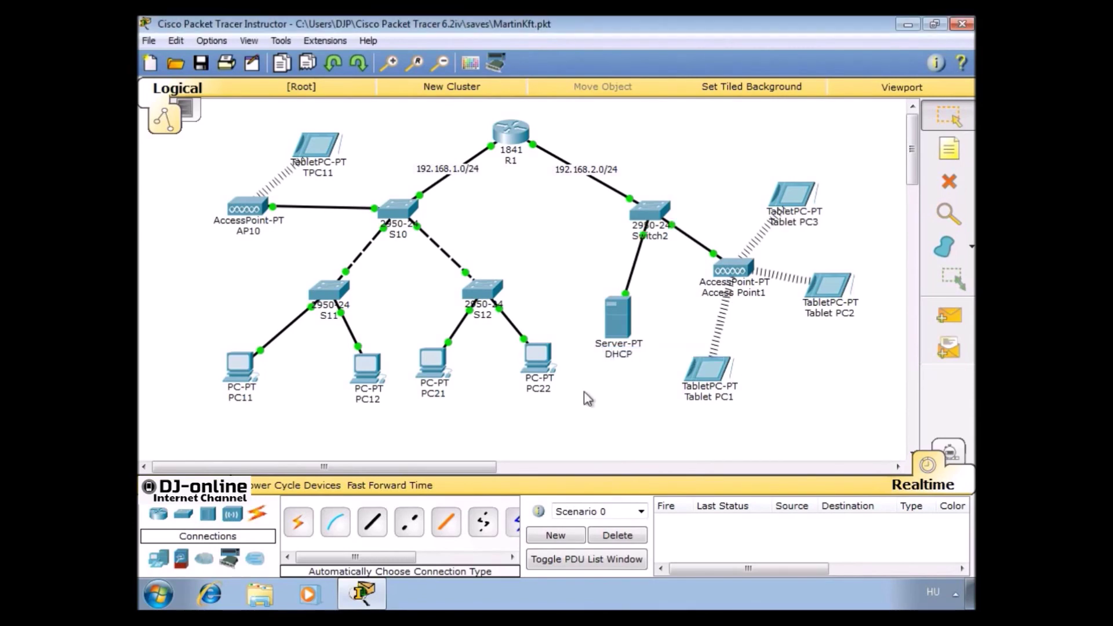
{"action": "left_click", "coordinate": [665, 237]}
{"action": "type", "text": "s20"}
{"action": "double_click", "coordinate": [653, 235]}
{"action": "type", "text": "S20"}
{"action": "key", "text": "Return"}
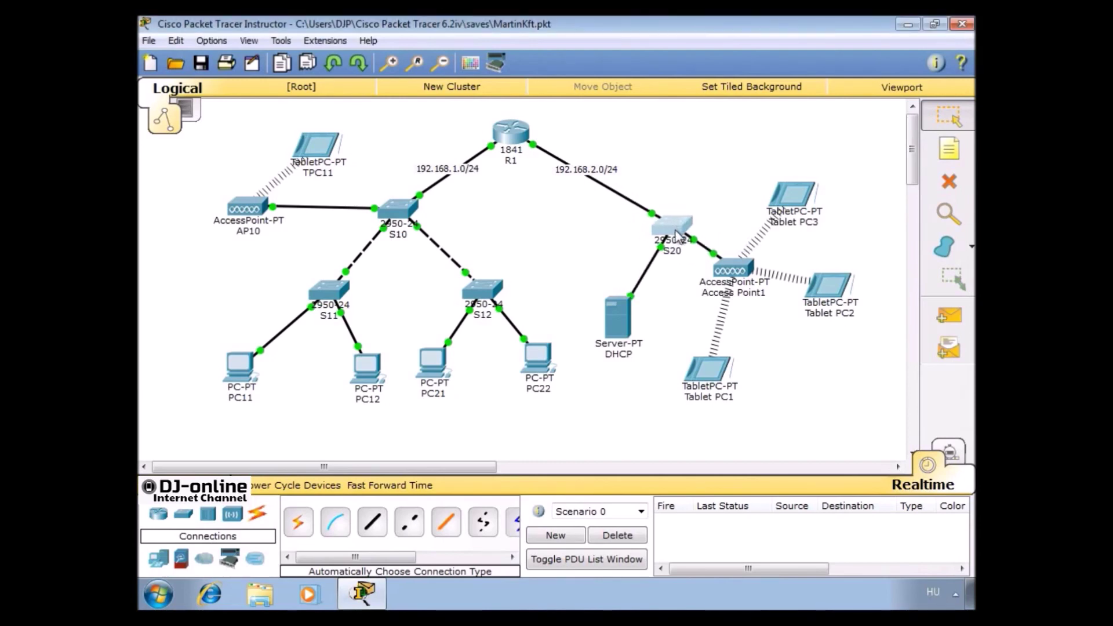
{"action": "left_click_drag", "start_coordinate": [623, 323], "coordinate": [613, 311]}
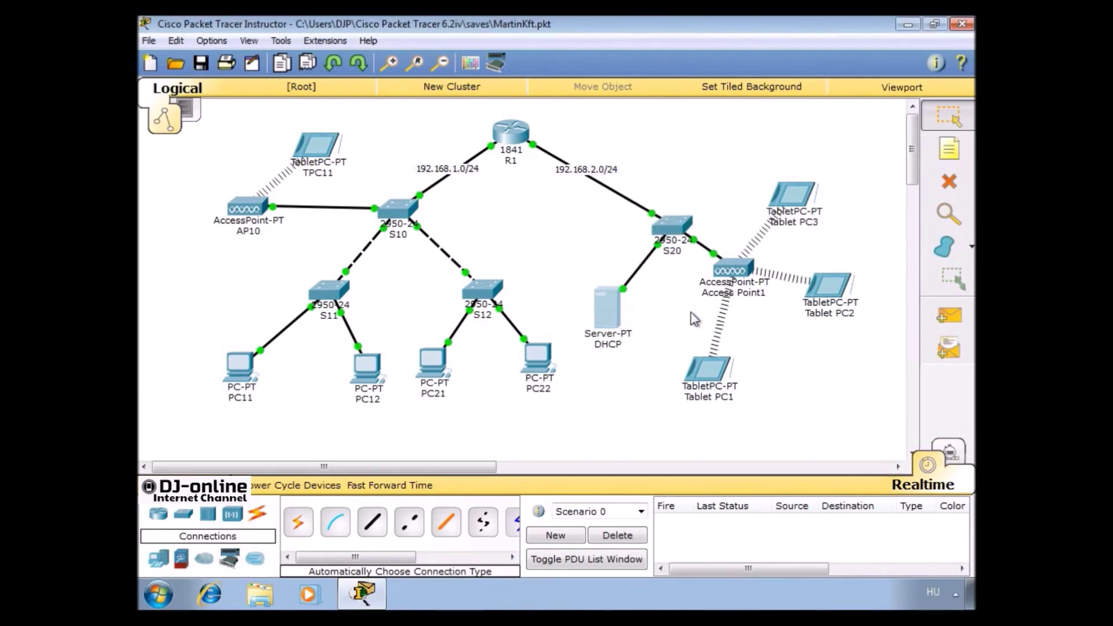
{"action": "left_click", "coordinate": [715, 295]}
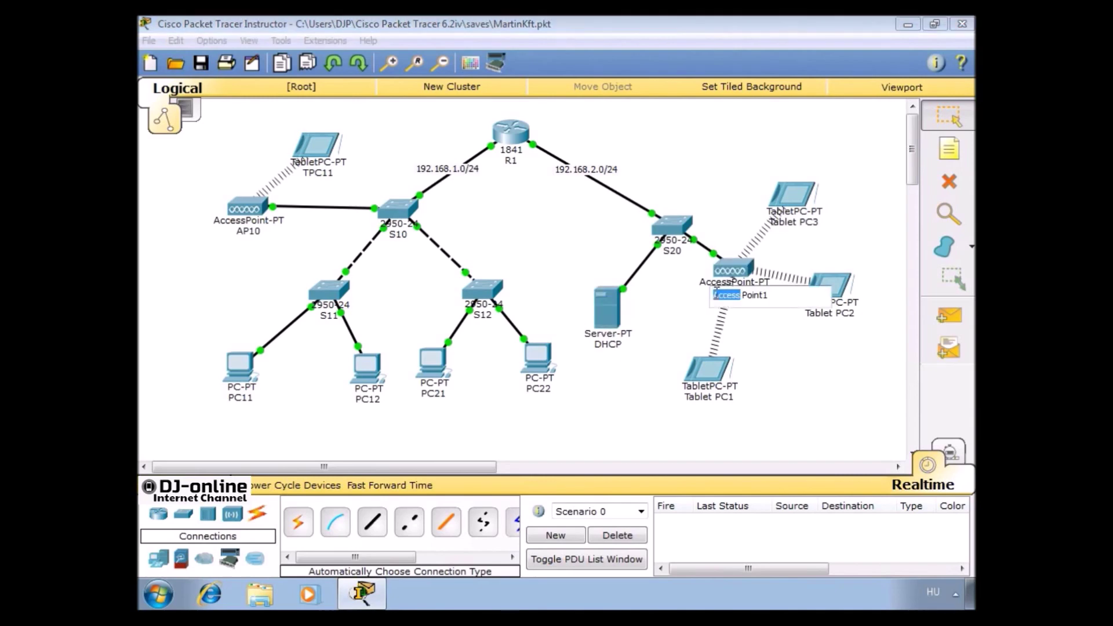
{"action": "type", "text": "AP20"}
{"action": "key", "text": "Return"}
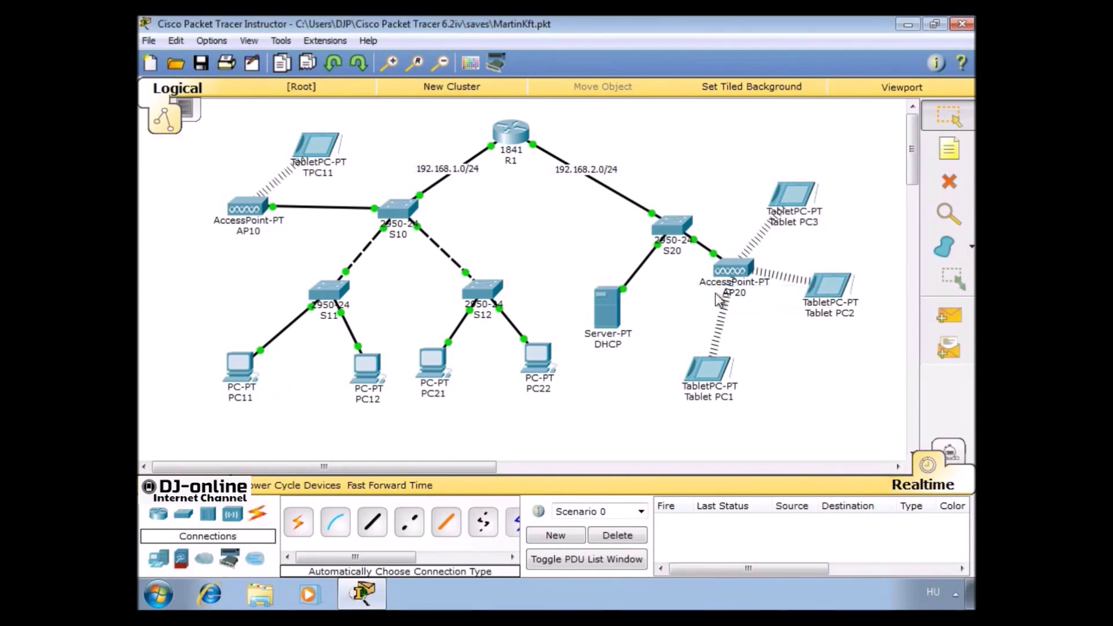
Rename the three tablets to TPC21, TPC22 and TPC23, nudging the first into place
{"action": "left_click_drag", "start_coordinate": [713, 374], "coordinate": [683, 343]}
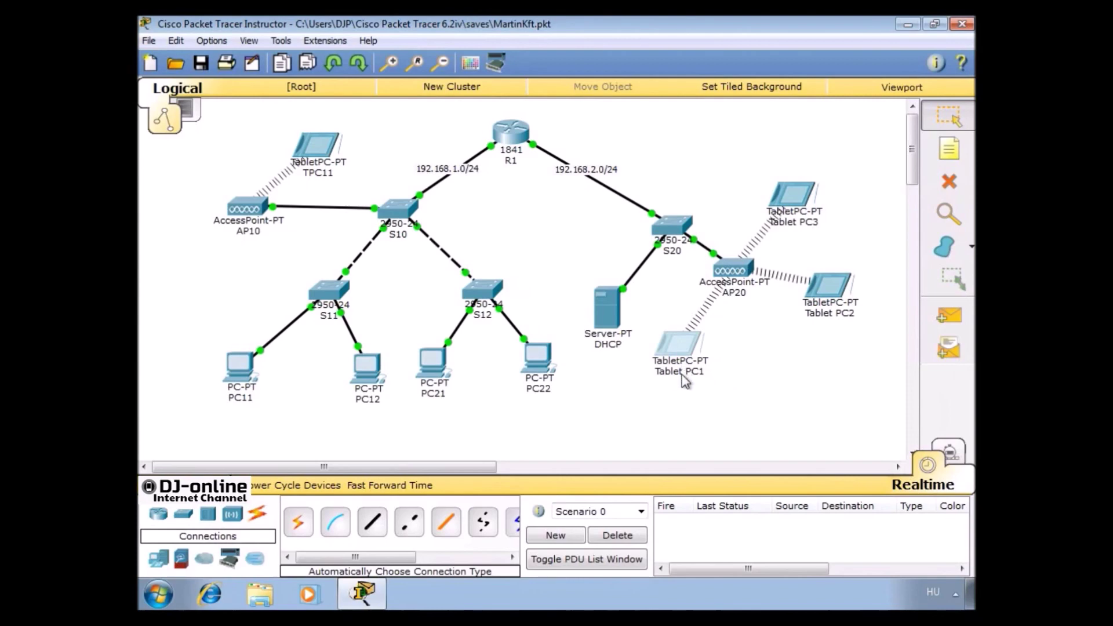
{"action": "left_click", "coordinate": [684, 373]}
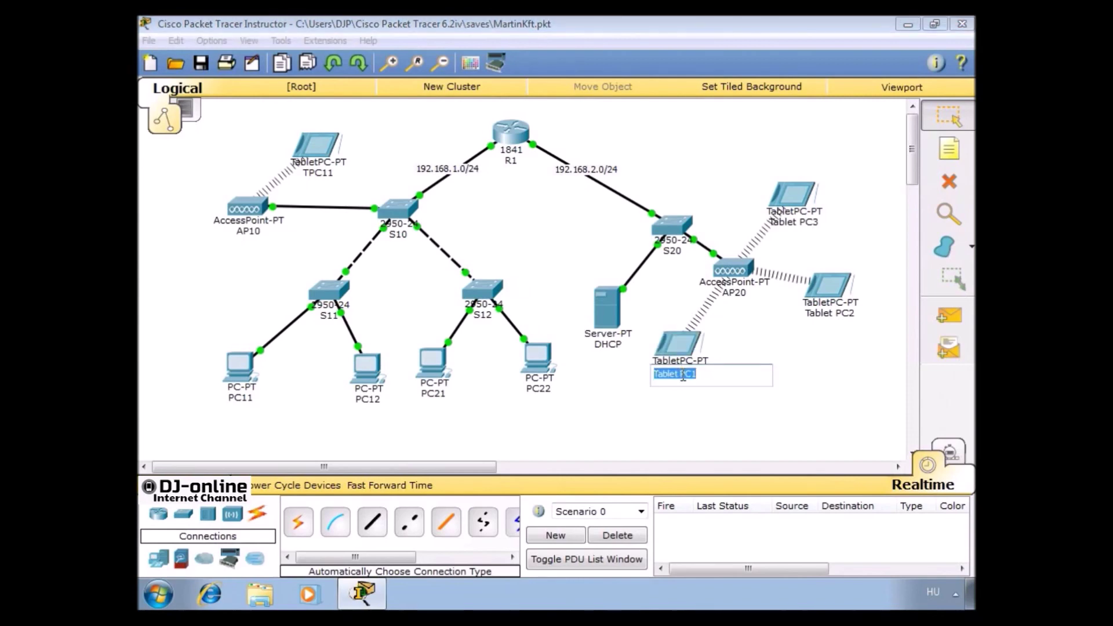
{"action": "type", "text": "TPC21"}
{"action": "key", "text": "Return"}
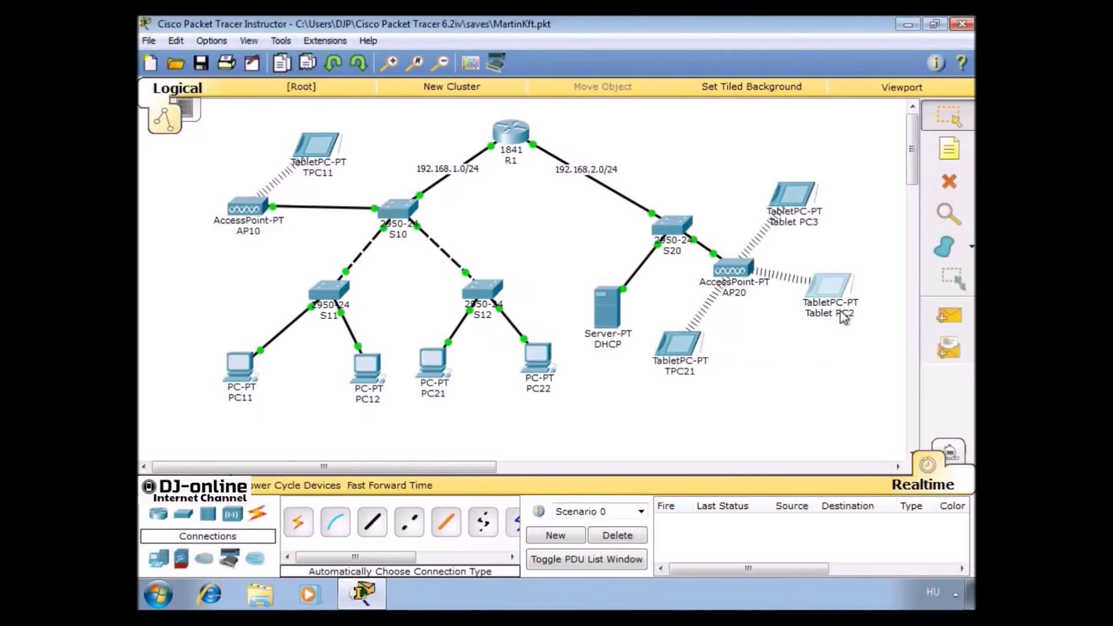
{"action": "left_click", "coordinate": [841, 313]}
{"action": "type", "text": "TPC22"}
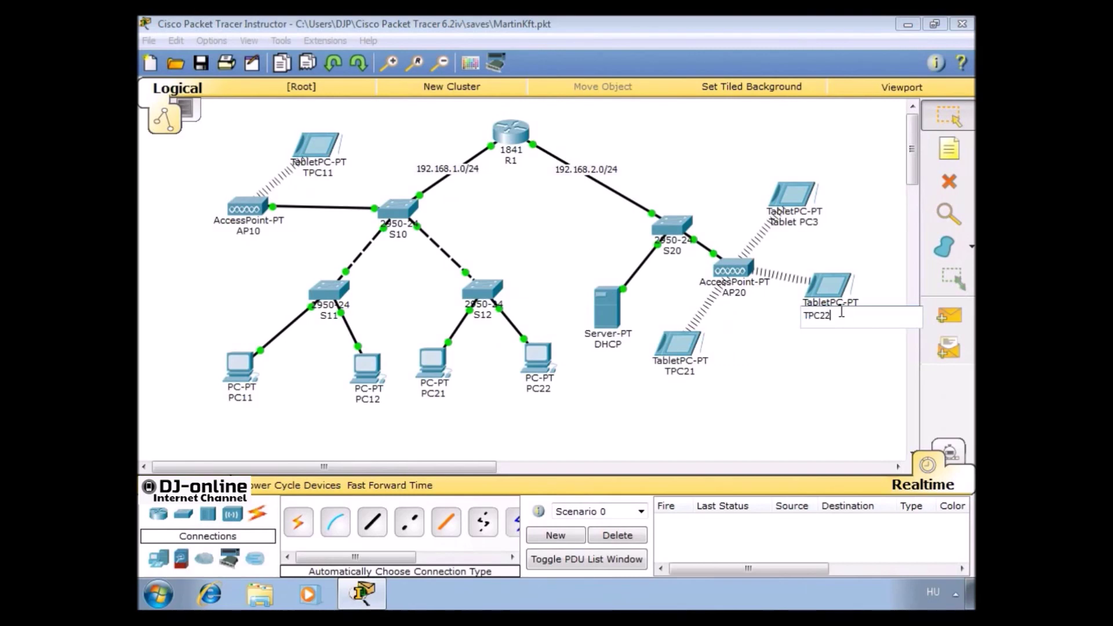
{"action": "key", "text": "Return"}
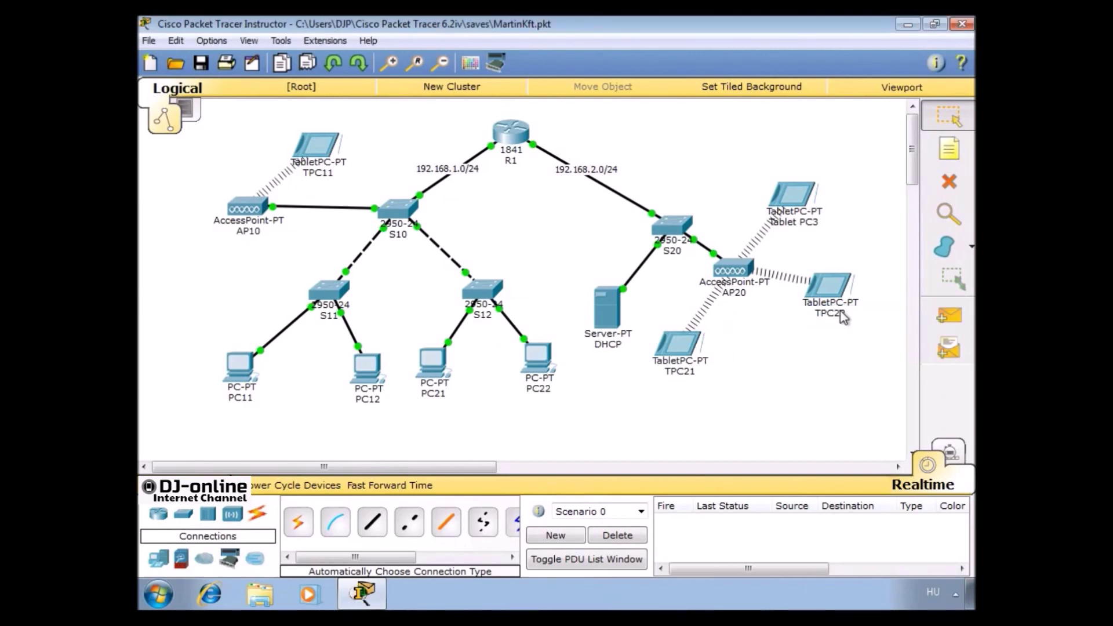
{"action": "left_click", "coordinate": [812, 224]}
{"action": "key", "text": "shift+Home"}
{"action": "type", "text": "TPC23"}
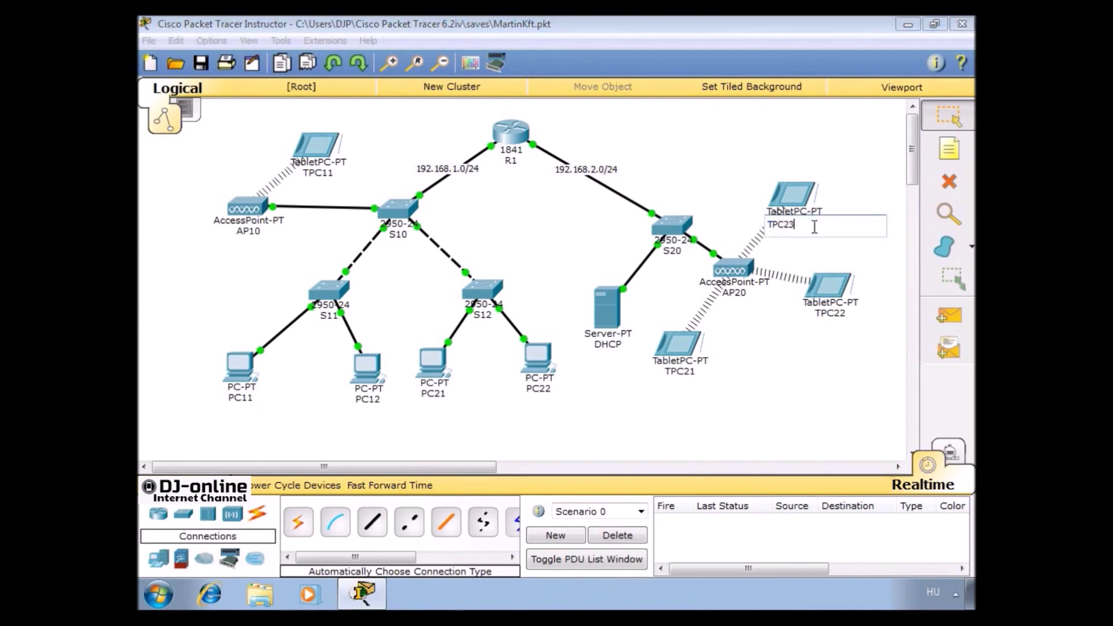
{"action": "key", "text": "Return"}
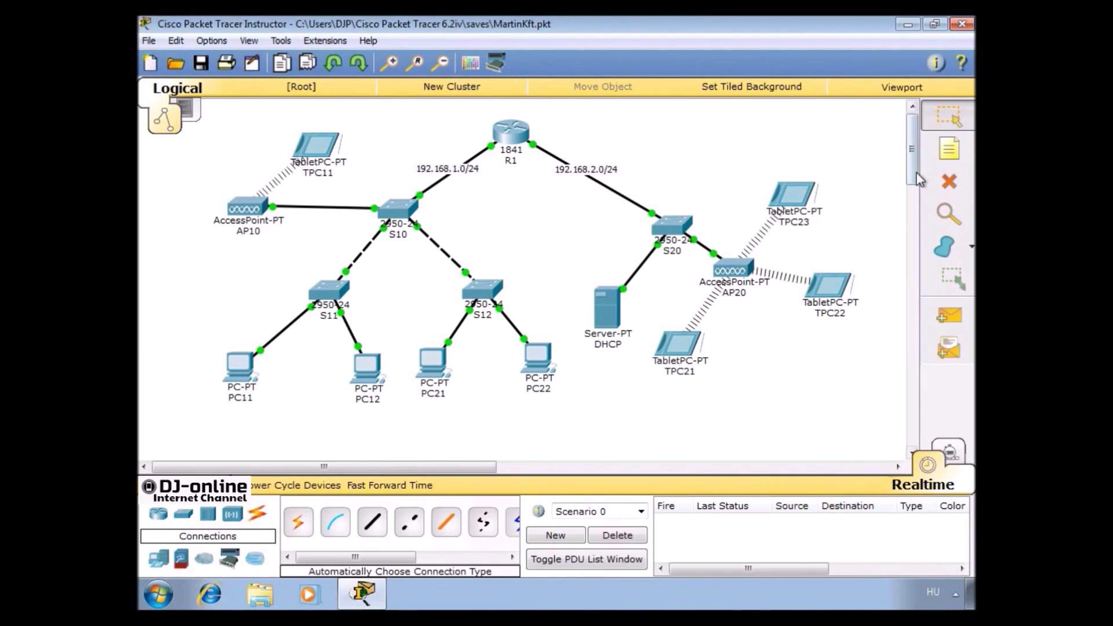
Place a '.2' note next to the DHCP server
{"action": "left_click", "coordinate": [956, 151]}
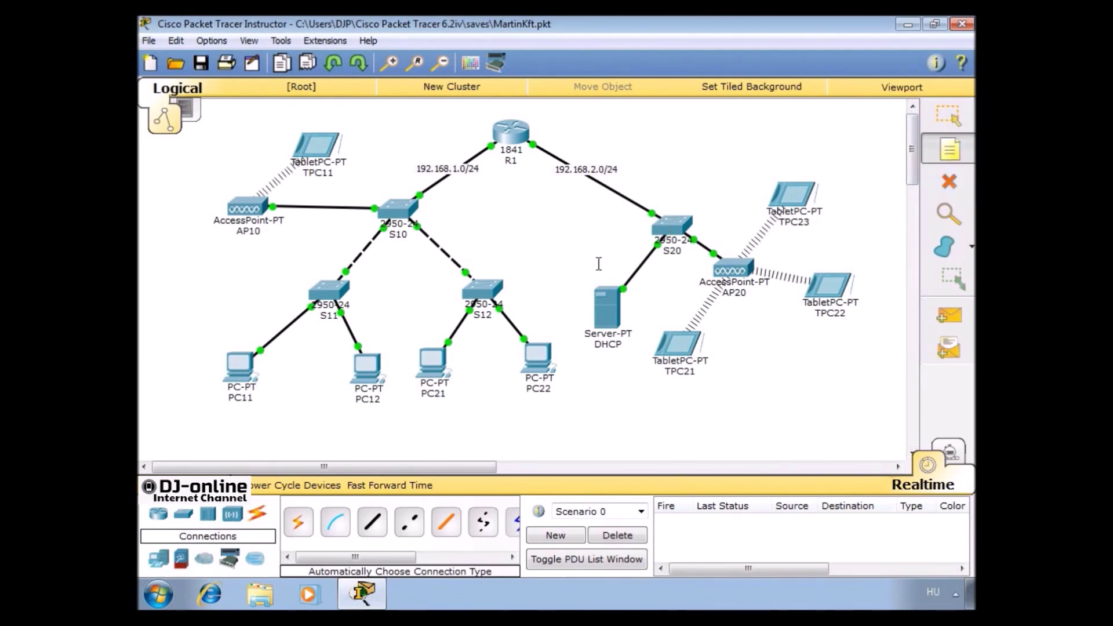
{"action": "left_click", "coordinate": [580, 268]}
{"action": "type", "text": ".2"}
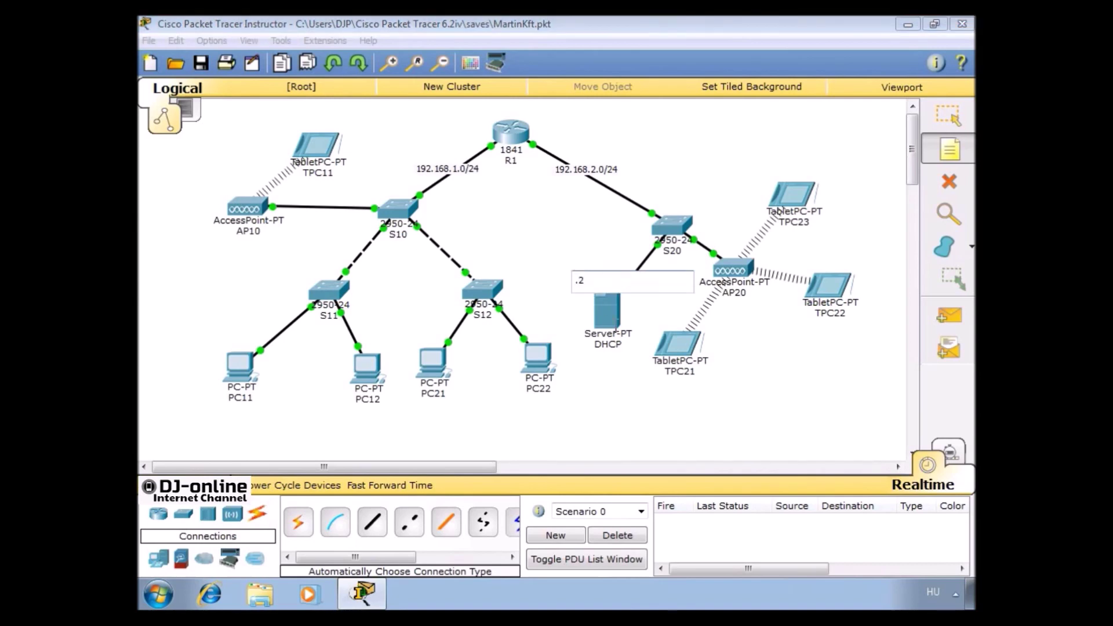
{"action": "key", "text": "Escape"}
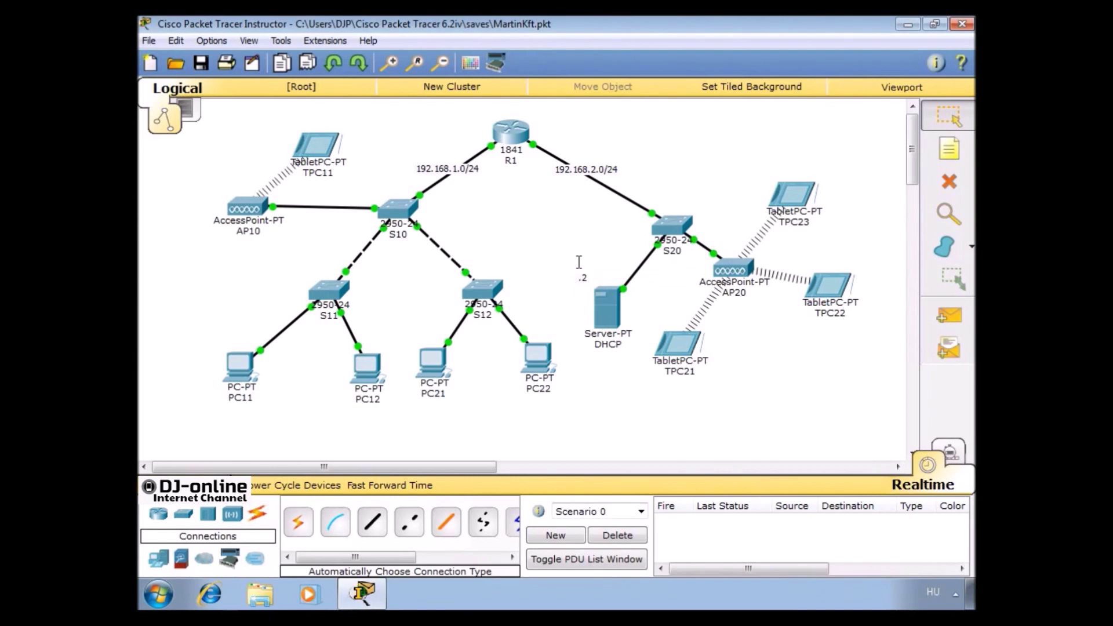
{"action": "left_click_drag", "start_coordinate": [578, 266], "coordinate": [586, 285]}
Give the DHCP server's FastEthernet0 address 192.168.2.2 with mask 255.255.255.0
{"action": "left_click", "coordinate": [606, 307]}
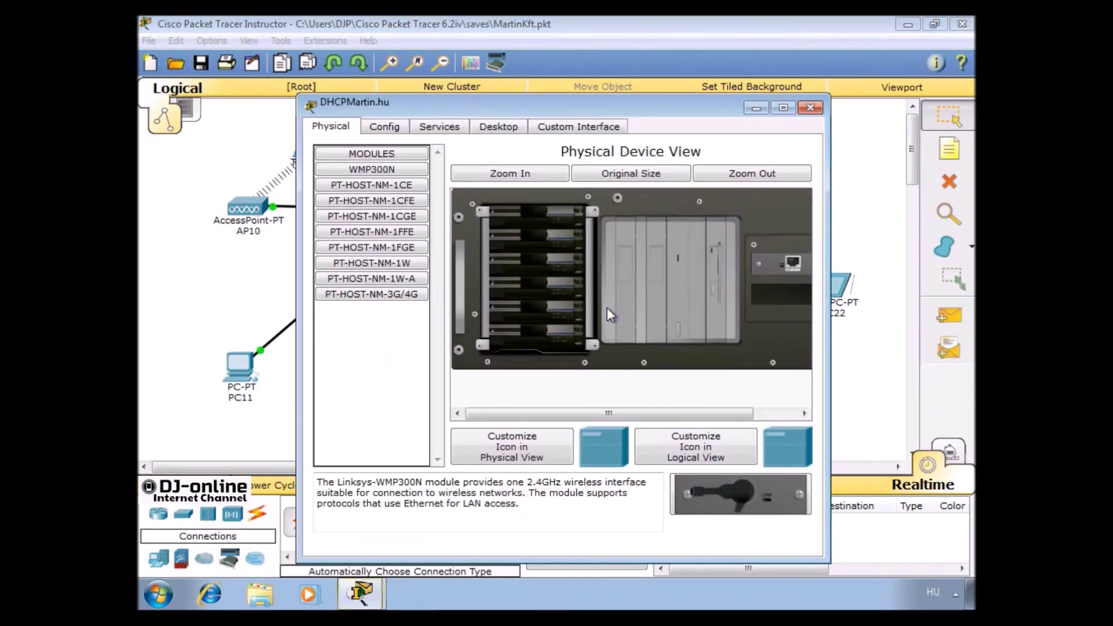
{"action": "left_click", "coordinate": [400, 127]}
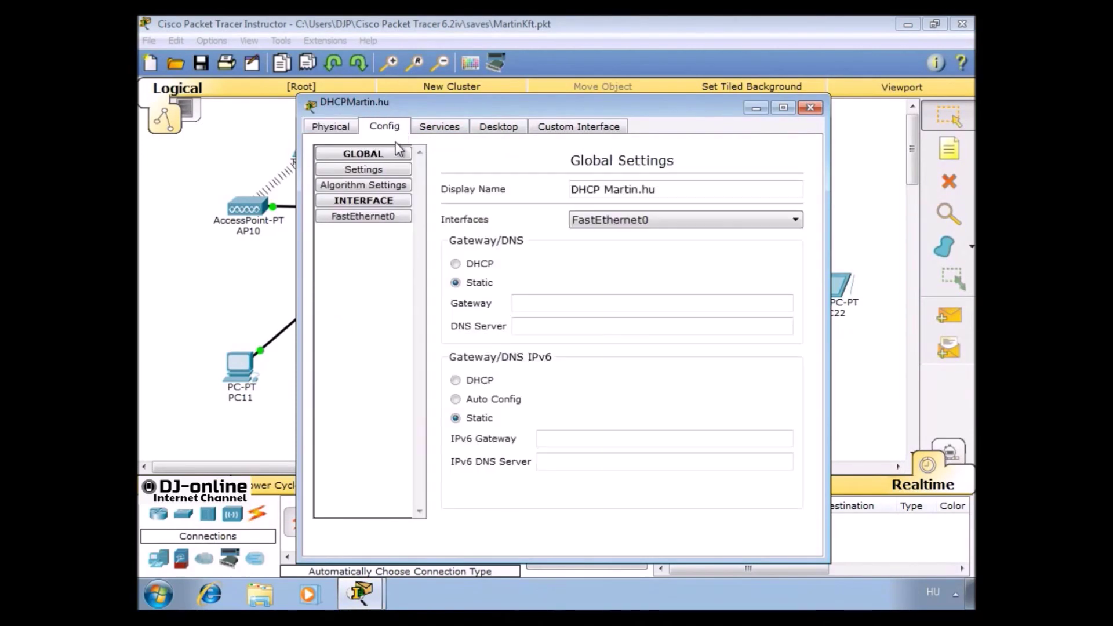
{"action": "left_click", "coordinate": [383, 222]}
{"action": "left_click", "coordinate": [652, 300]}
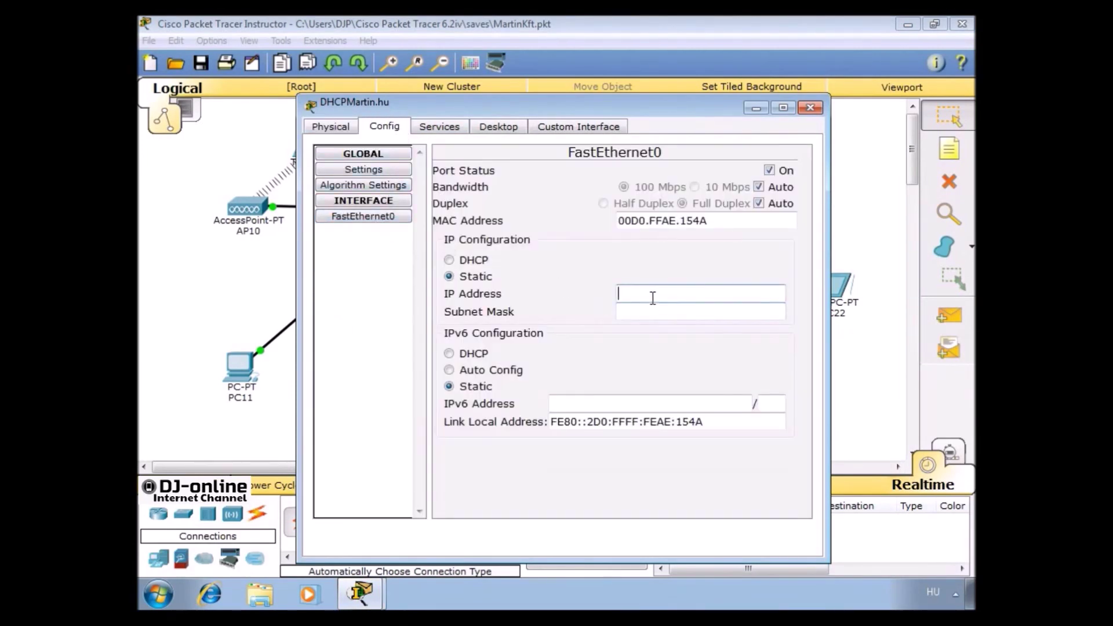
{"action": "type", "text": "192.168.2.2"}
{"action": "key", "text": "Tab"}
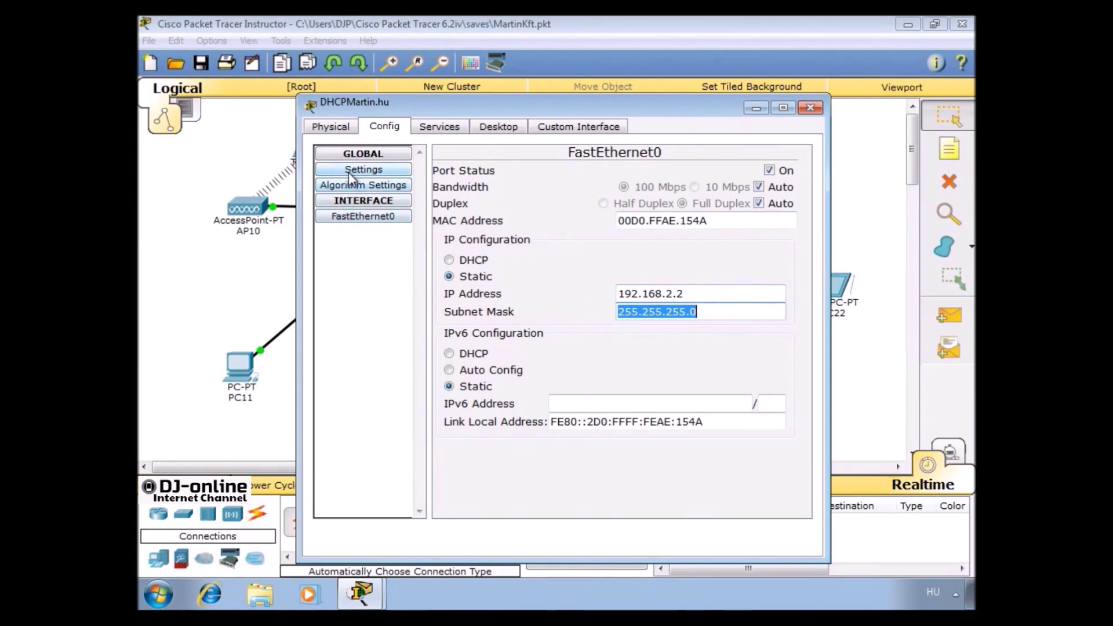
Set the server's default gateway to 192.168.2.1 and DNS server to 192.168.2.2
{"action": "left_click", "coordinate": [349, 172]}
{"action": "left_click", "coordinate": [646, 302]}
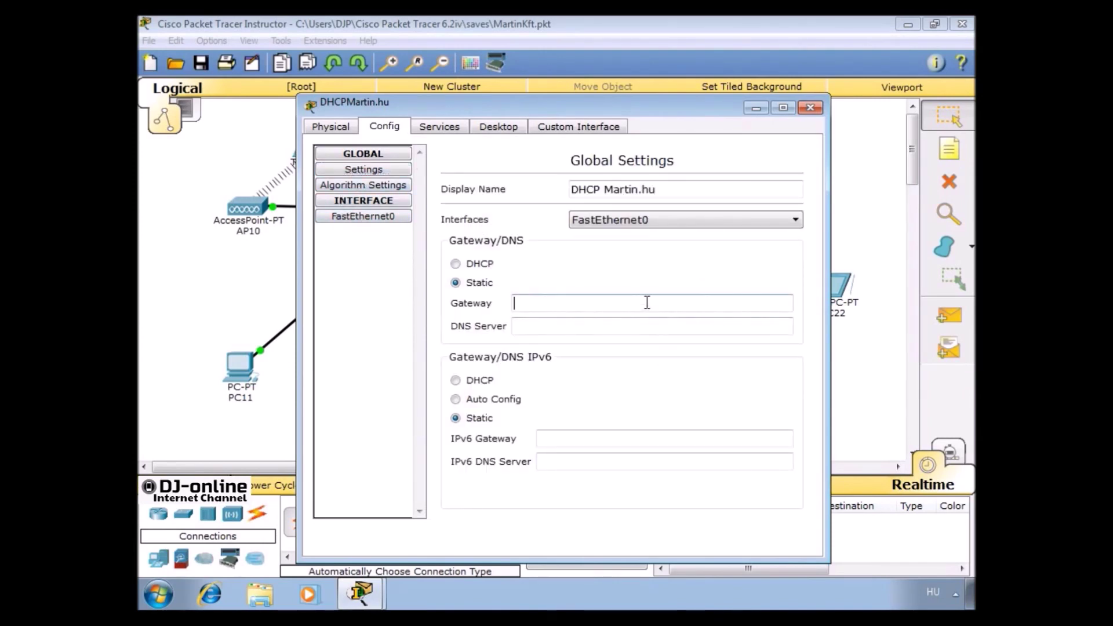
{"action": "type", "text": "192.168.2.1"}
{"action": "key", "text": "Tab"}
{"action": "type", "text": "192.168.2.2"}
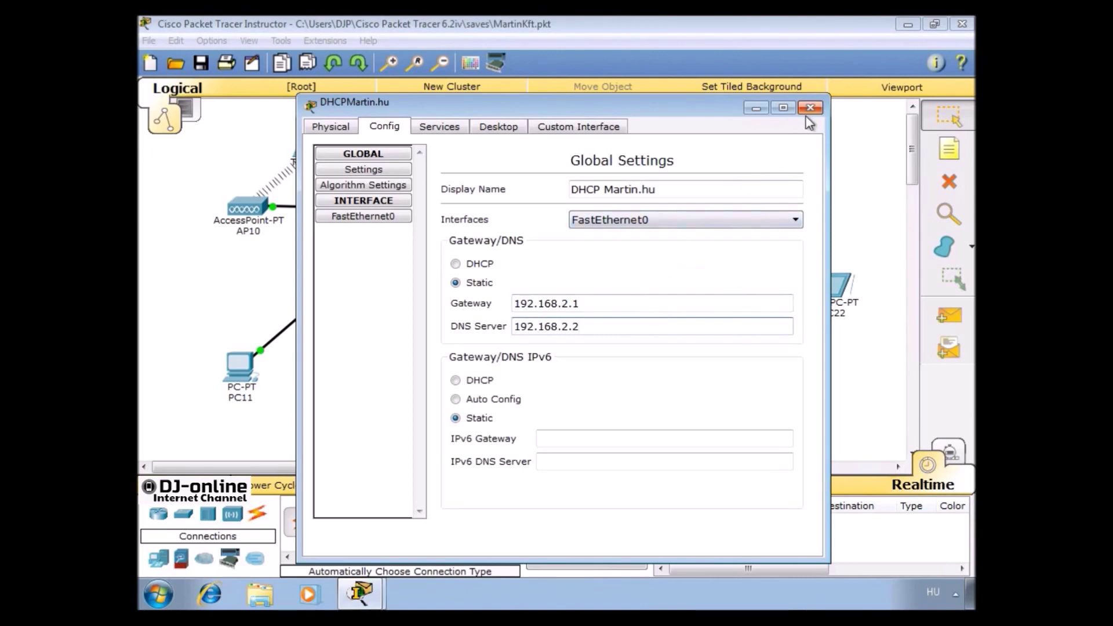
In the server's DNS service, add a Martin.hu record for 192.168.2.2 and turn DNS on
{"action": "left_click", "coordinate": [442, 127]}
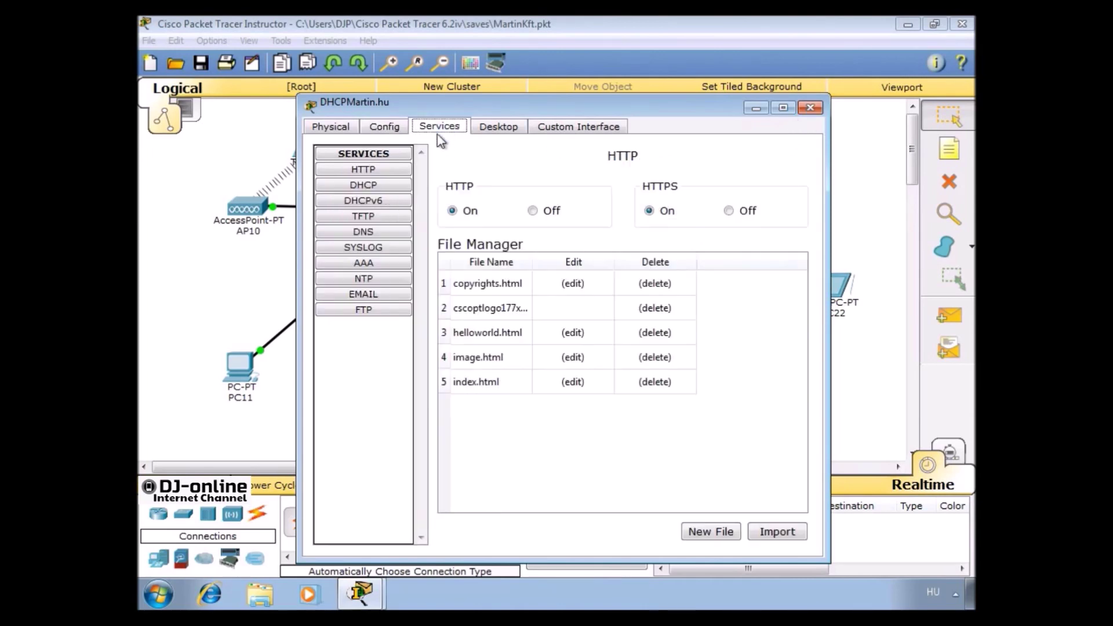
{"action": "left_click", "coordinate": [382, 231]}
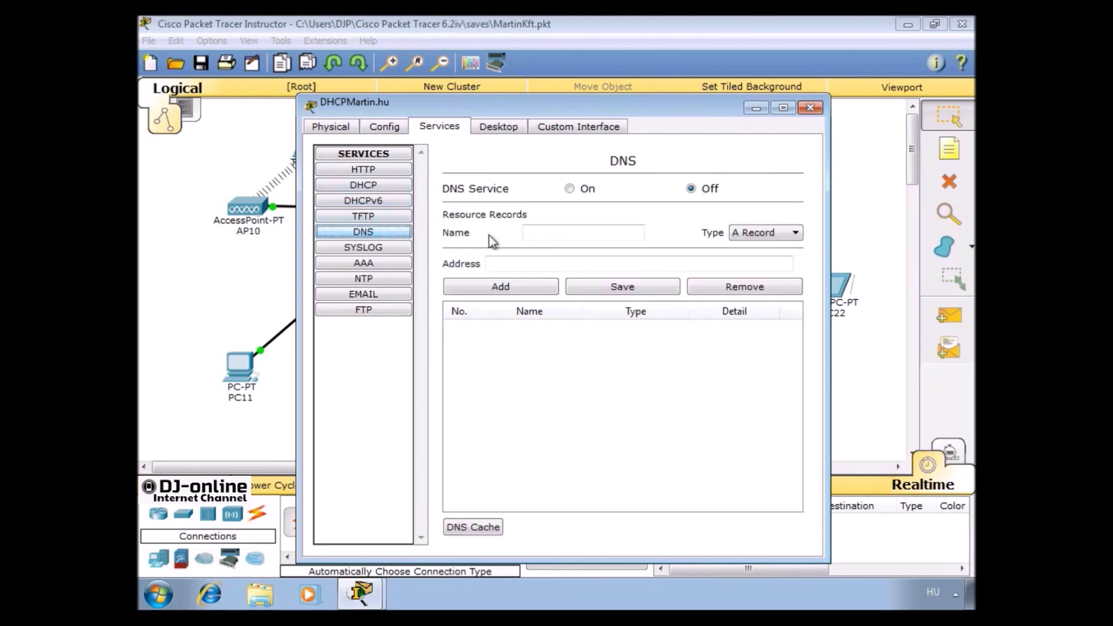
{"action": "left_click", "coordinate": [532, 231]}
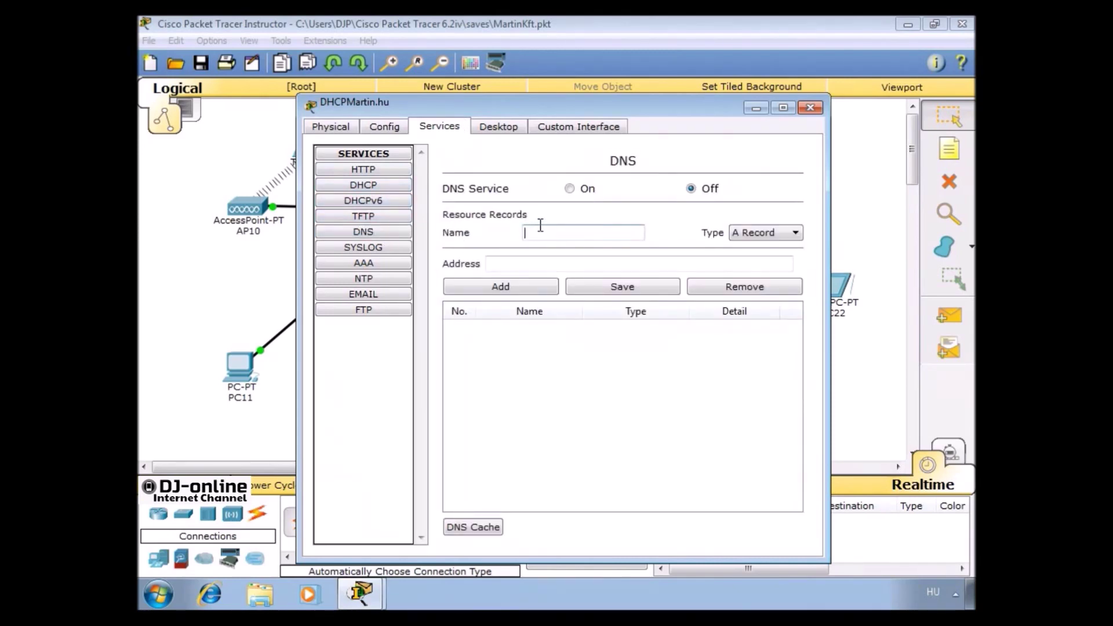
{"action": "type", "text": "Martin.hu"}
{"action": "left_click", "coordinate": [547, 263]}
{"action": "type", "text": "192.168.2."}
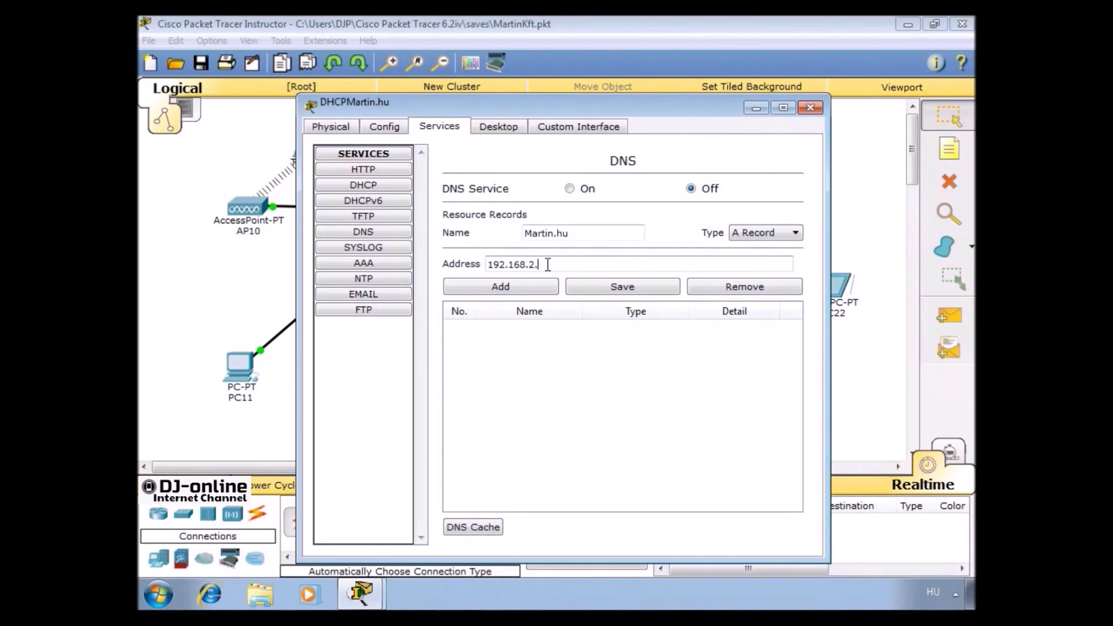
{"action": "type", "text": "2"}
{"action": "left_click", "coordinate": [533, 291]}
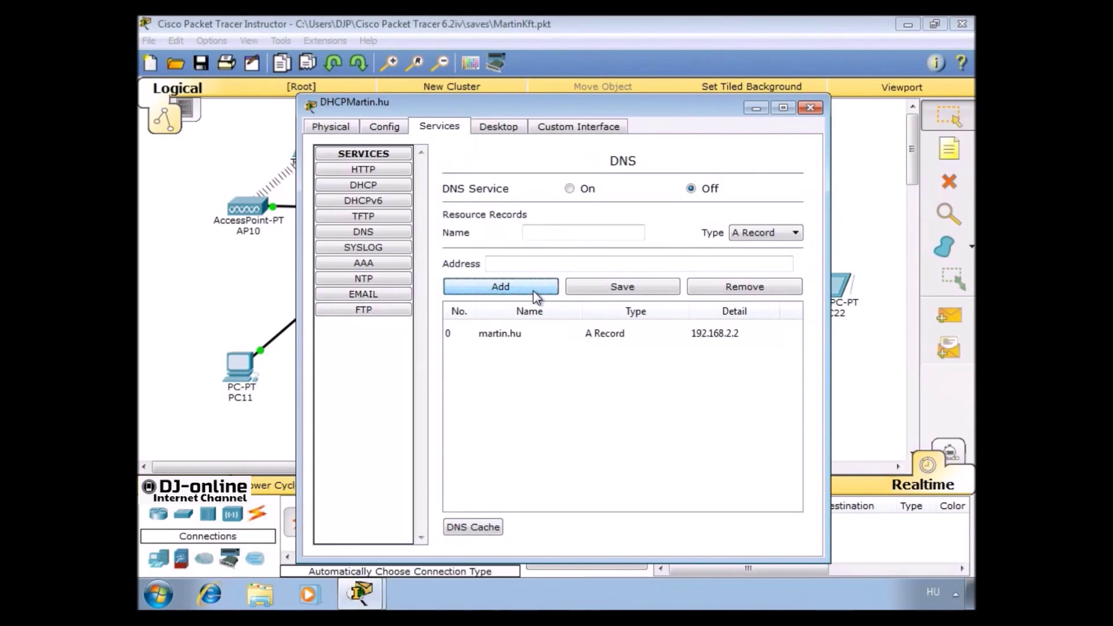
{"action": "left_click", "coordinate": [571, 192]}
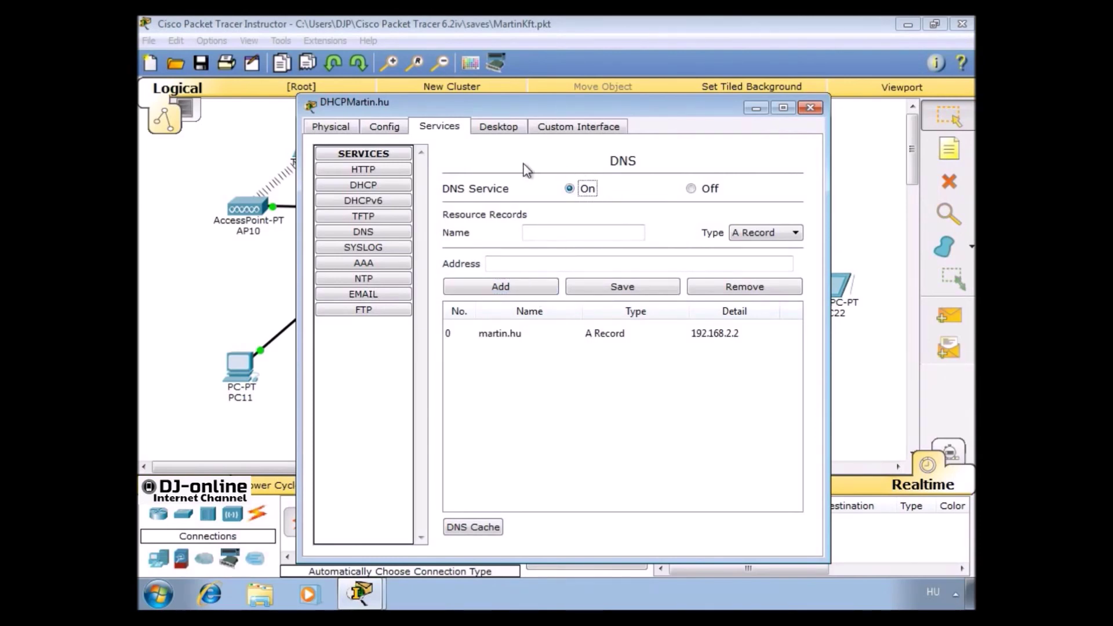
Set the DHCP pool's default gateway to 192.168.2.1 and DNS server to 192.168.2.2
{"action": "left_click", "coordinate": [388, 186]}
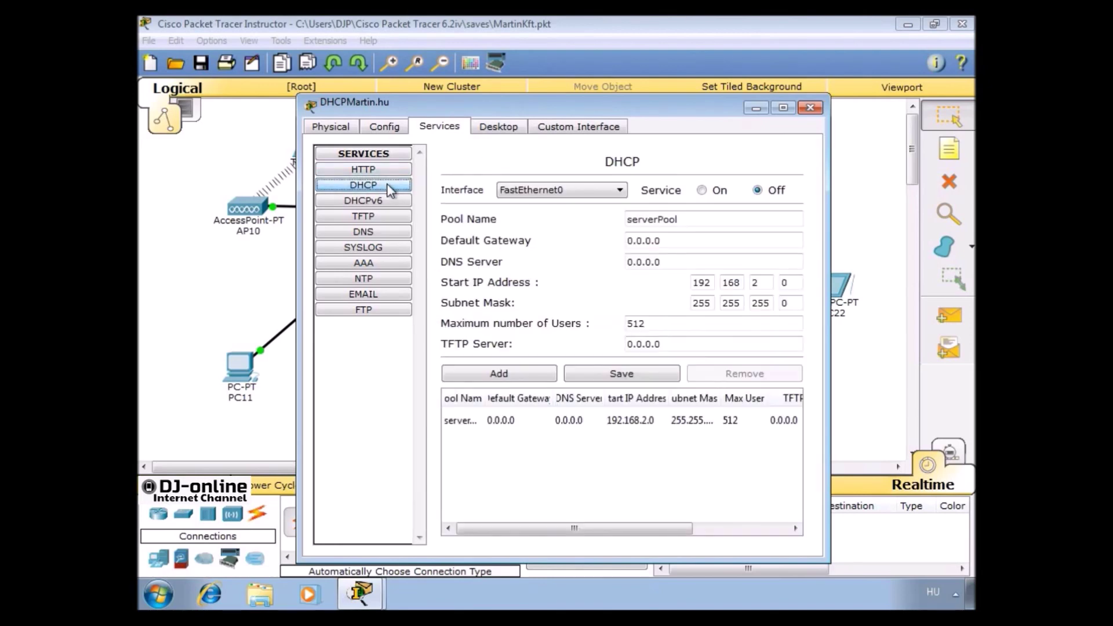
{"action": "triple_click", "coordinate": [681, 244]}
{"action": "type", "text": "192.16"}
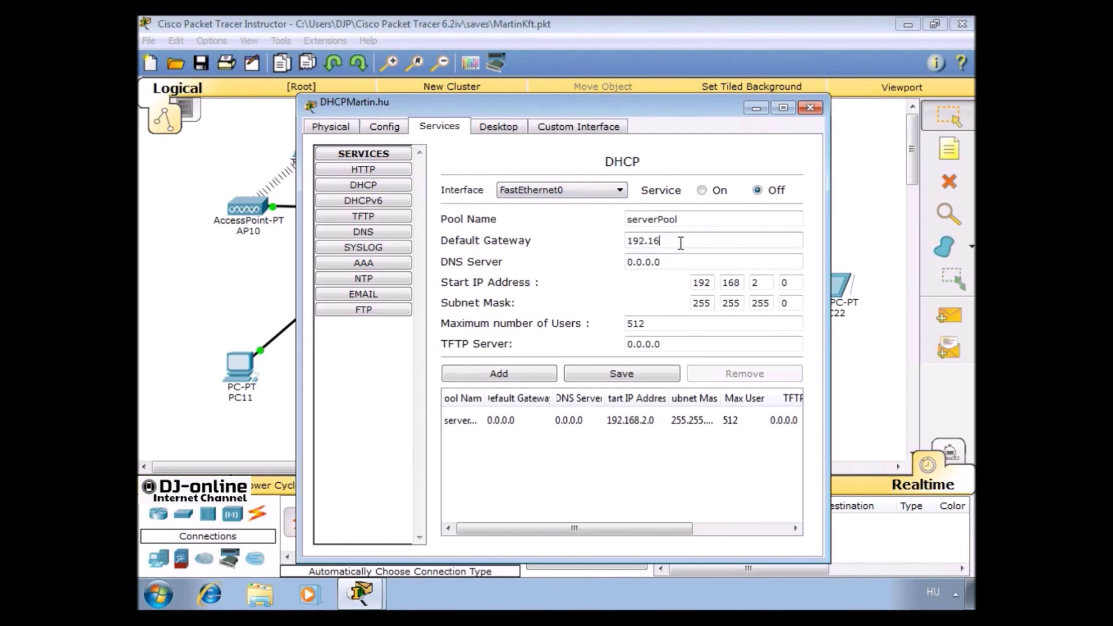
{"action": "type", "text": "8.2.1"}
{"action": "key", "text": "Tab"}
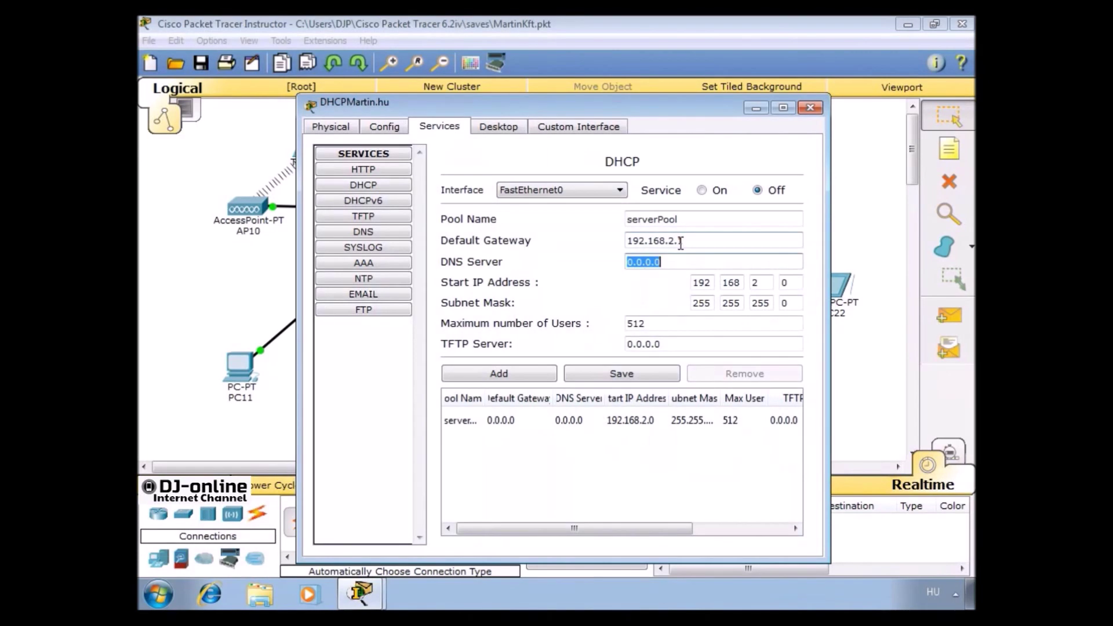
{"action": "type", "text": "192.168.2.2"}
Start the pool at 192.168.2.100 with 10 maximum users, save it, and switch DHCP on
{"action": "key", "text": "Tab"}
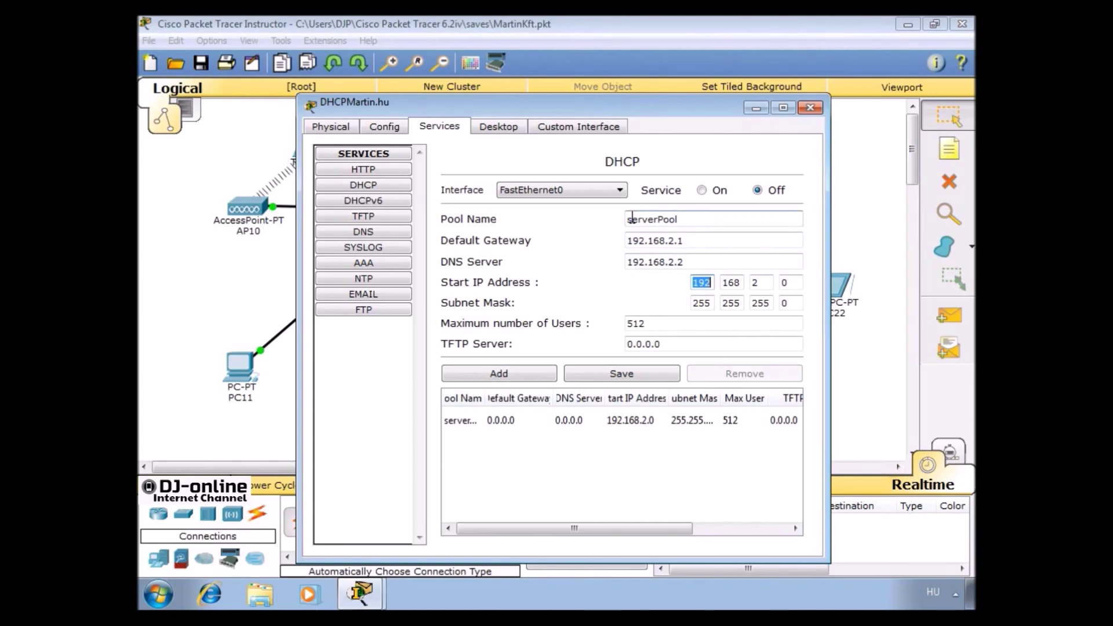
{"action": "key", "text": "Tab"}
{"action": "key", "text": "Tab"}
{"action": "key", "text": "Tab"}
{"action": "type", "text": "100"}
{"action": "key", "text": "Tab"}
{"action": "key", "text": "Tab"}
{"action": "key", "text": "Tab"}
{"action": "key", "text": "Tab"}
{"action": "key", "text": "Tab"}
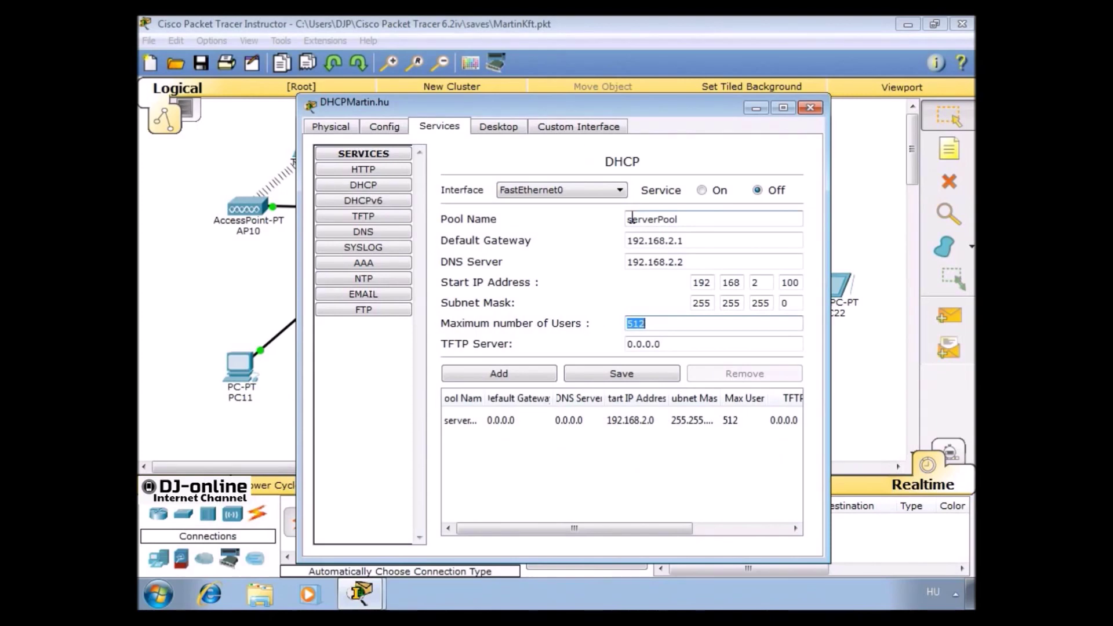
{"action": "type", "text": "10"}
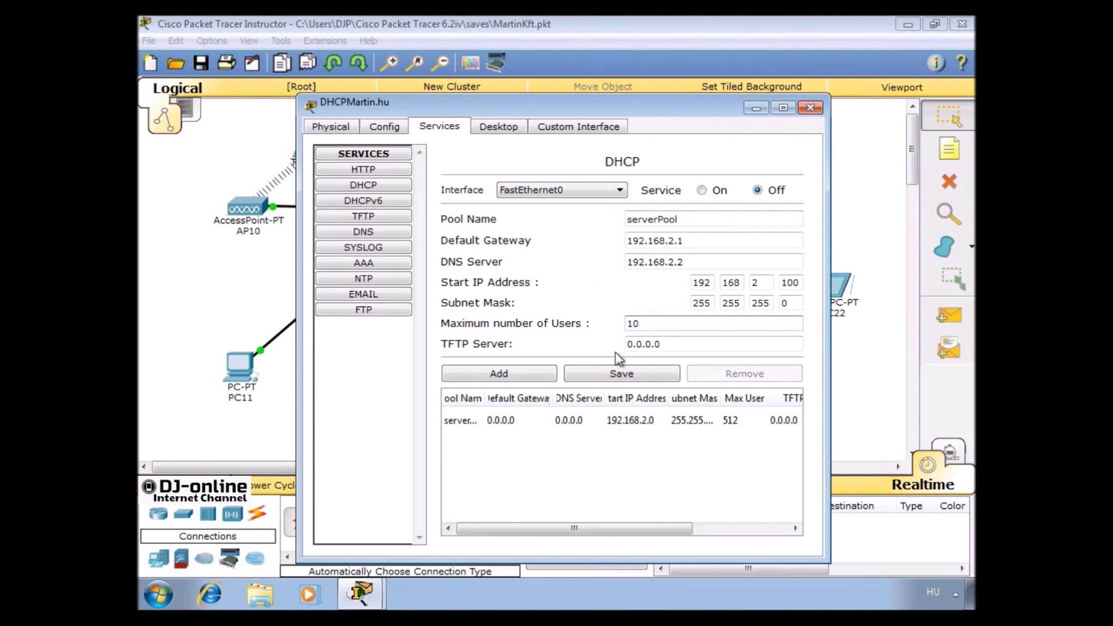
{"action": "left_click", "coordinate": [621, 374]}
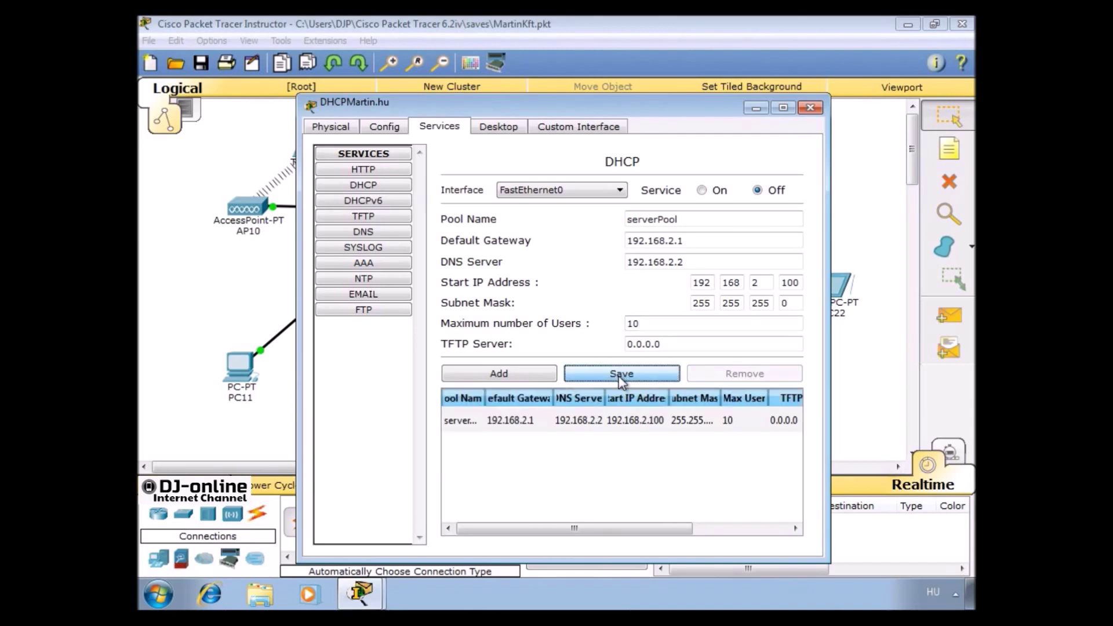
{"action": "left_click", "coordinate": [706, 190]}
{"action": "left_click", "coordinate": [642, 377]}
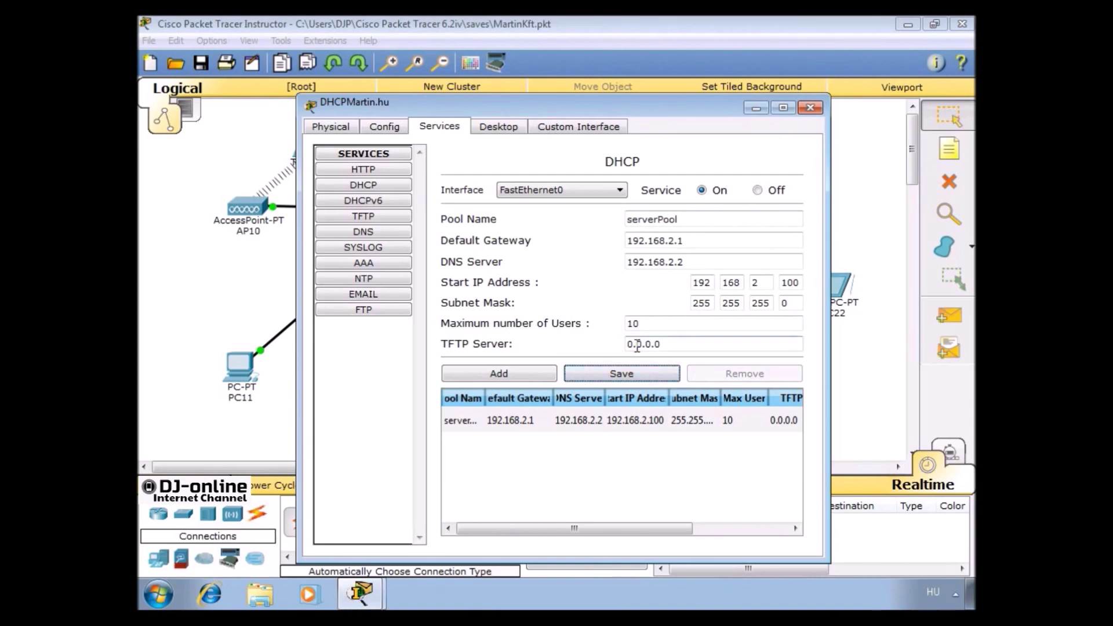
{"action": "left_click", "coordinate": [808, 109]}
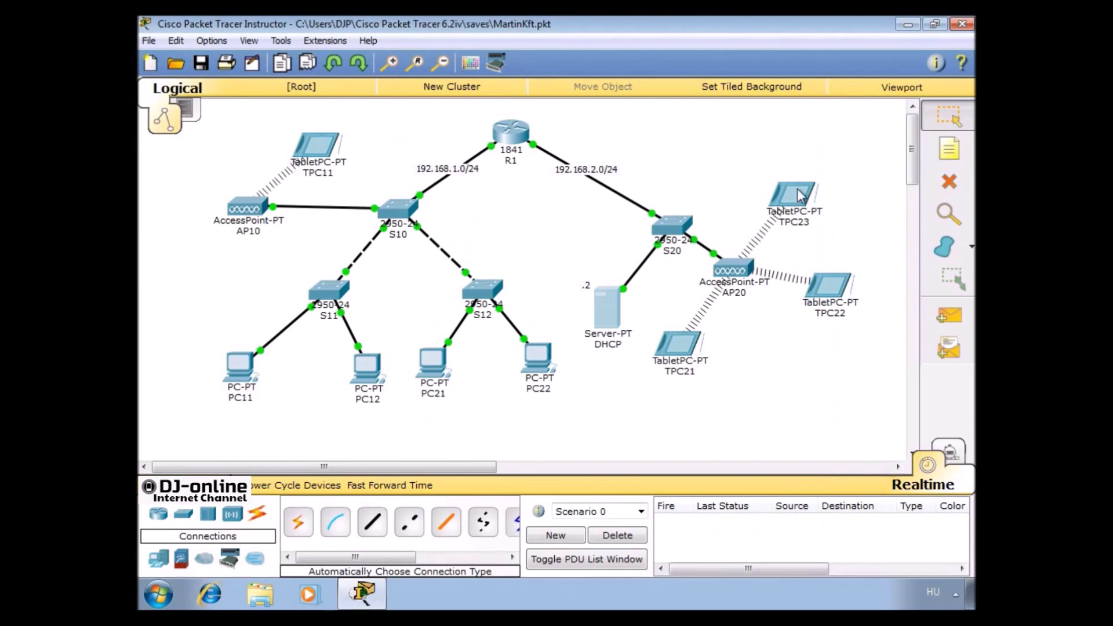
{"action": "left_click", "coordinate": [687, 343]}
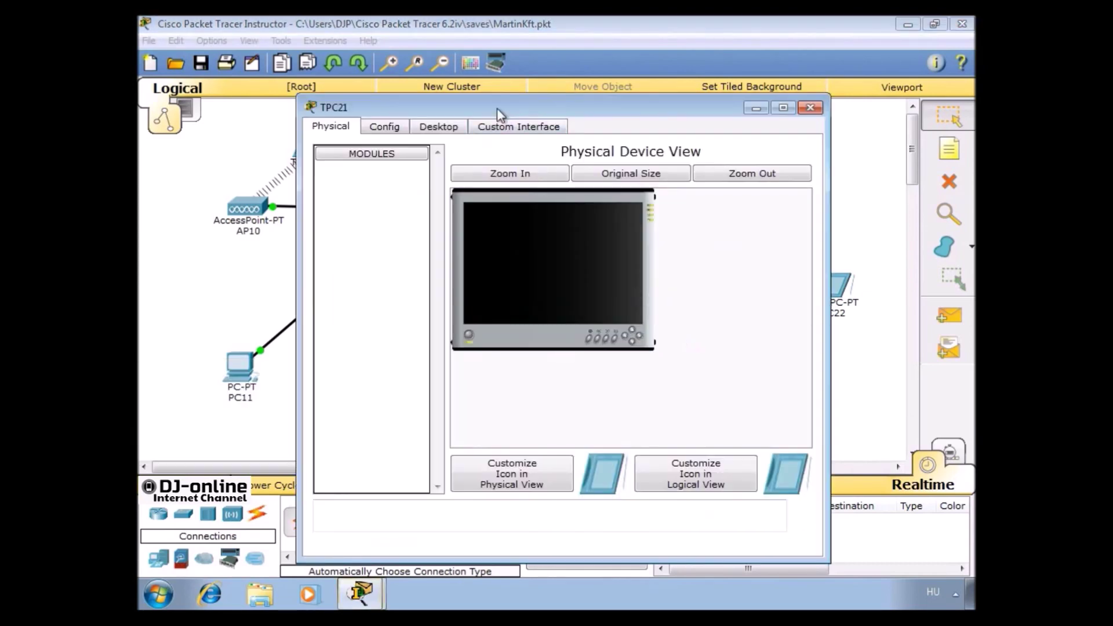
{"action": "left_click", "coordinate": [458, 126]}
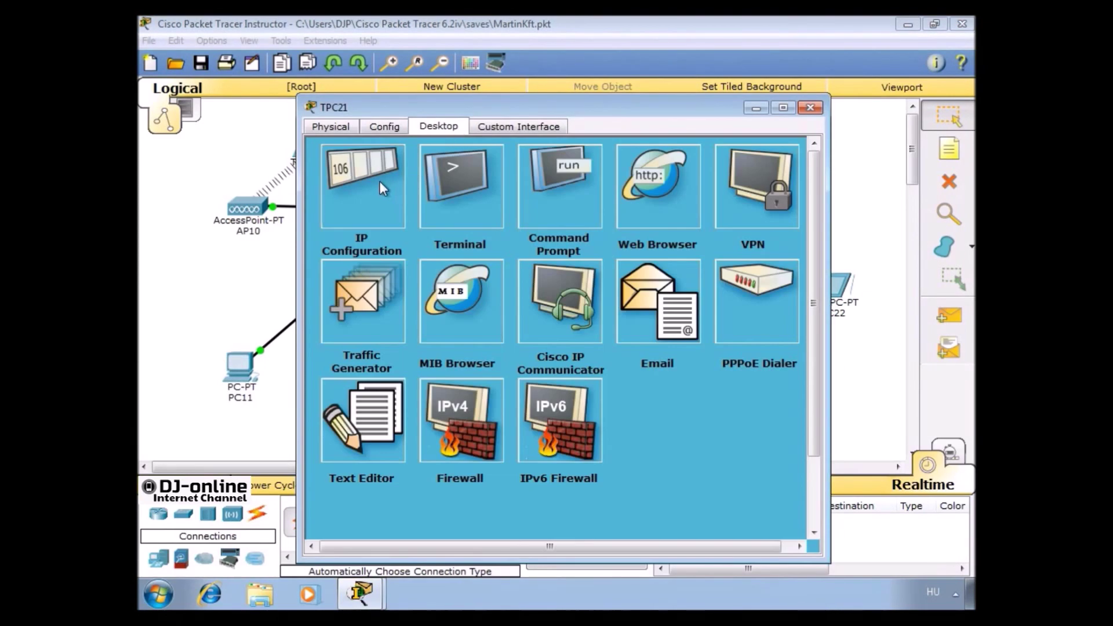
{"action": "left_click", "coordinate": [380, 185]}
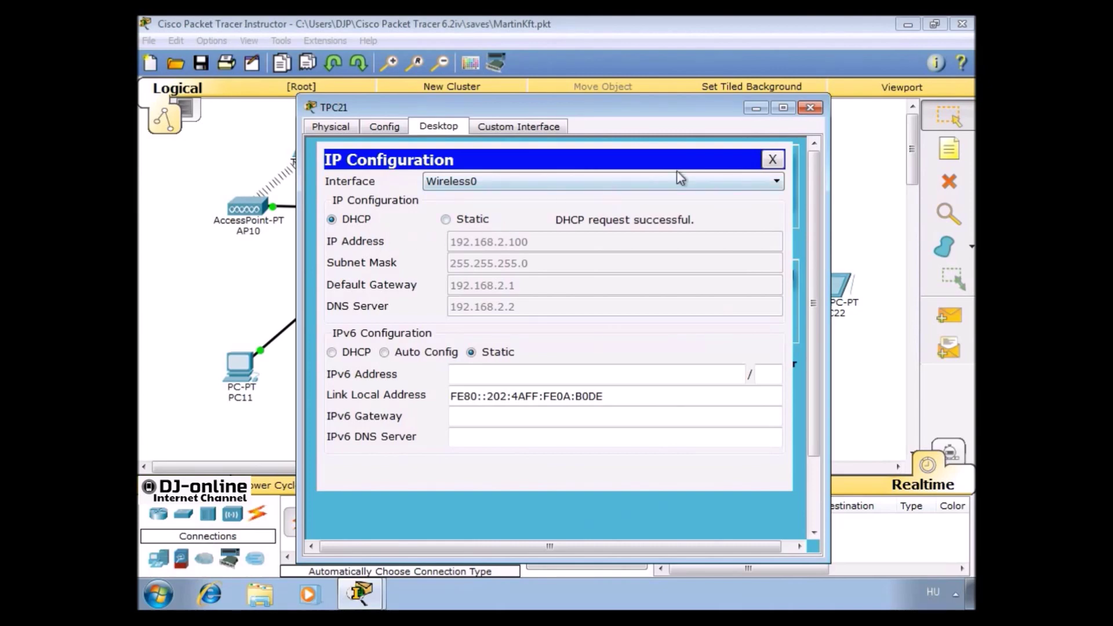
{"action": "left_click", "coordinate": [810, 107]}
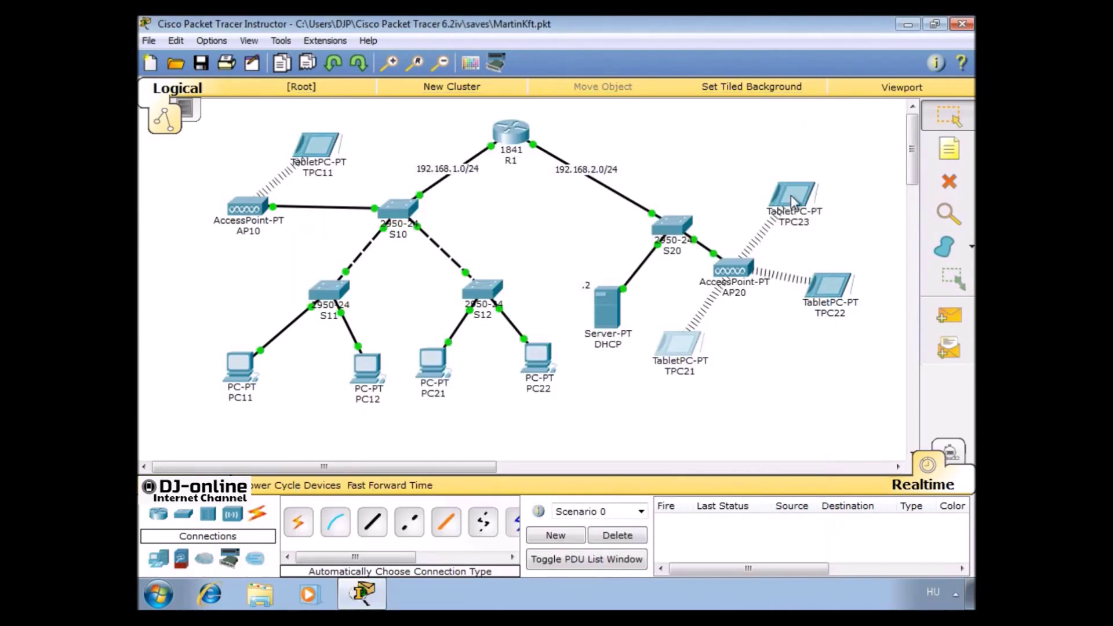
{"action": "left_click", "coordinate": [833, 294]}
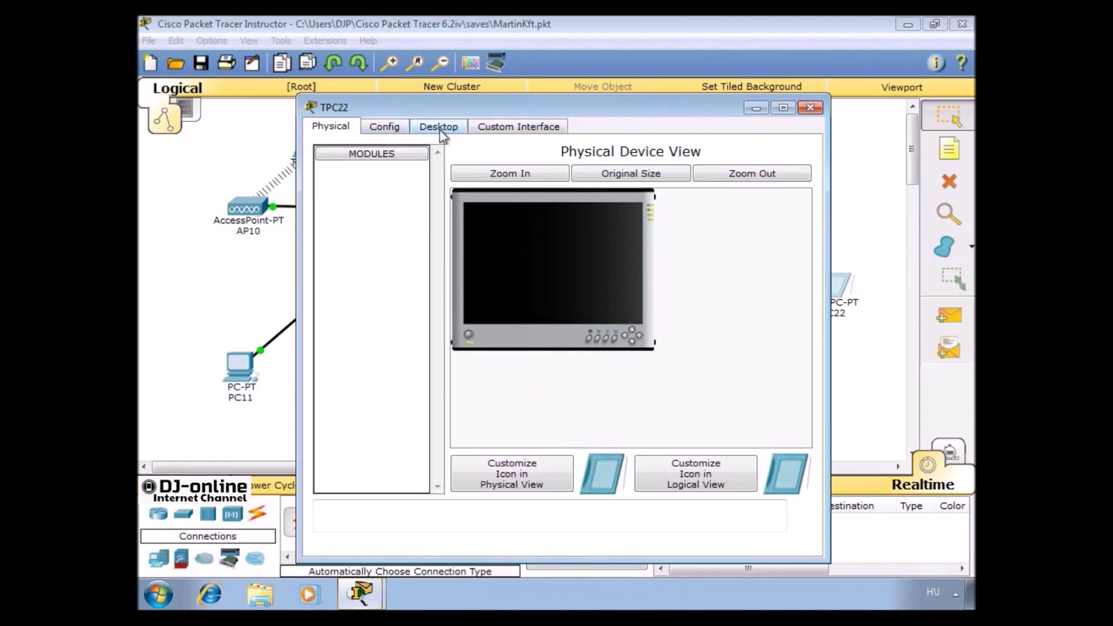
{"action": "left_click", "coordinate": [442, 129]}
{"action": "left_click", "coordinate": [387, 178]}
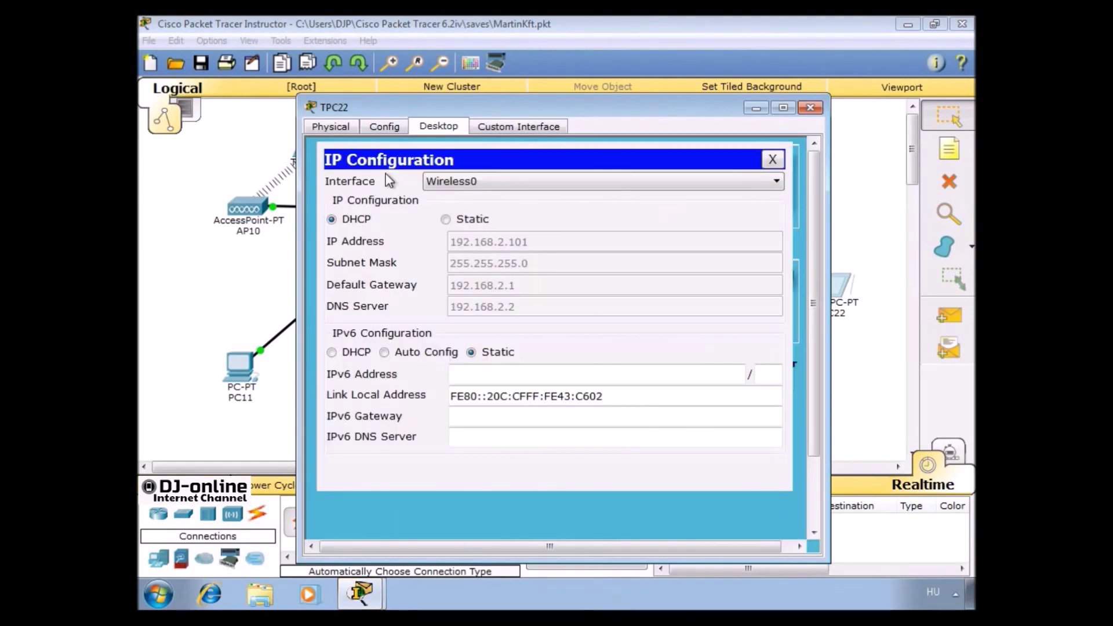
{"action": "left_click", "coordinate": [810, 108]}
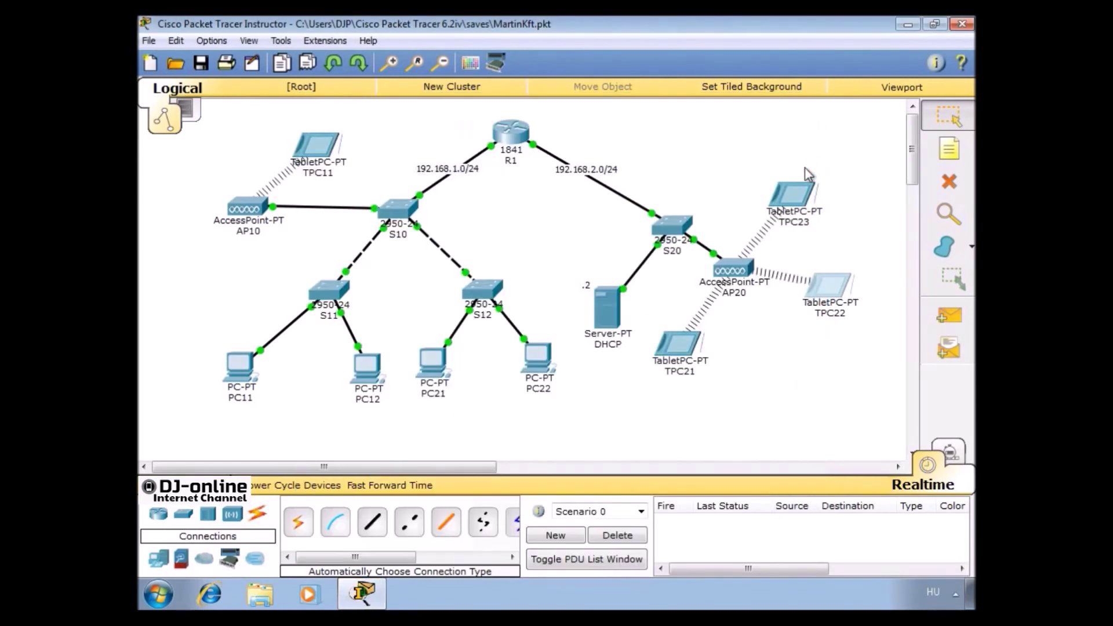
{"action": "left_click", "coordinate": [795, 190]}
{"action": "left_click", "coordinate": [450, 126]}
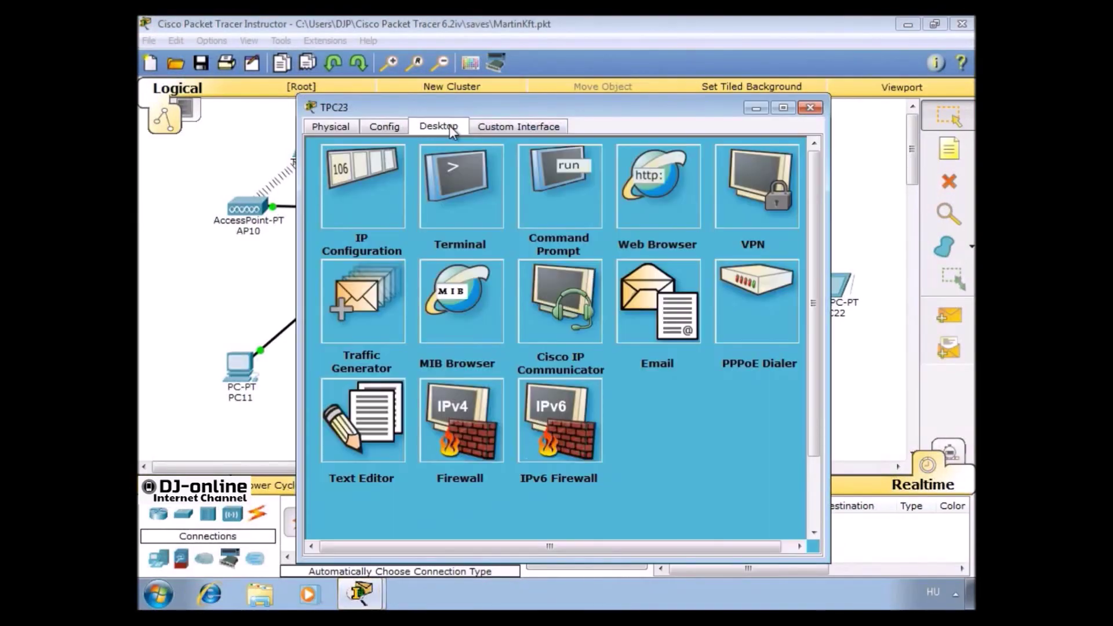
{"action": "left_click", "coordinate": [375, 192]}
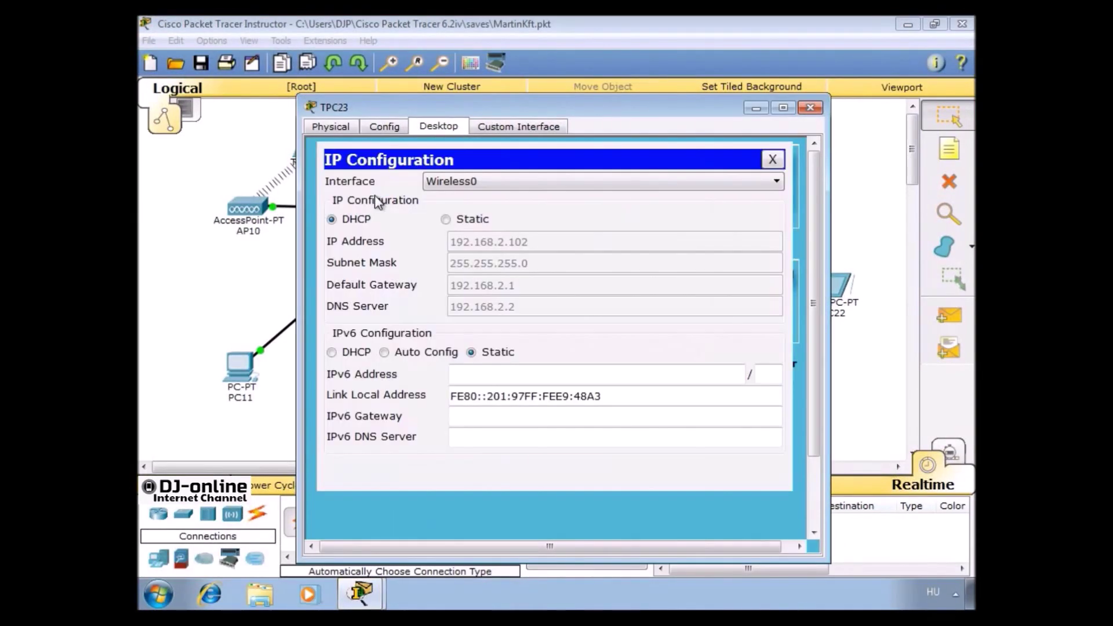
{"action": "left_click", "coordinate": [817, 109]}
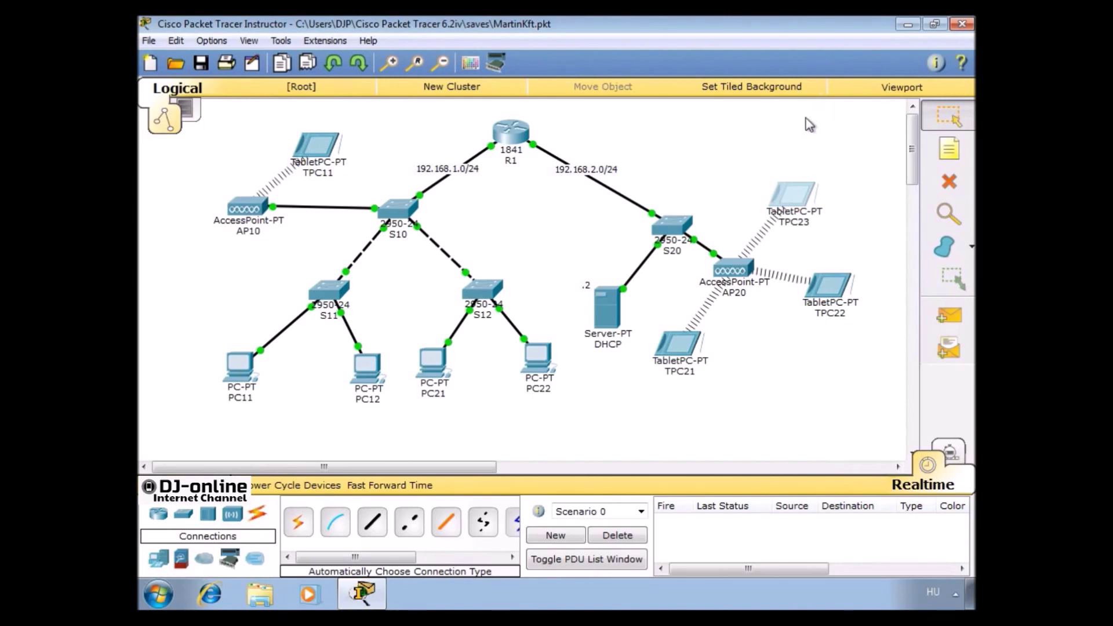
Give AP20's Port 1 the SSID AP with WPA2-PSK security and the pass phrase
{"action": "left_click", "coordinate": [740, 279]}
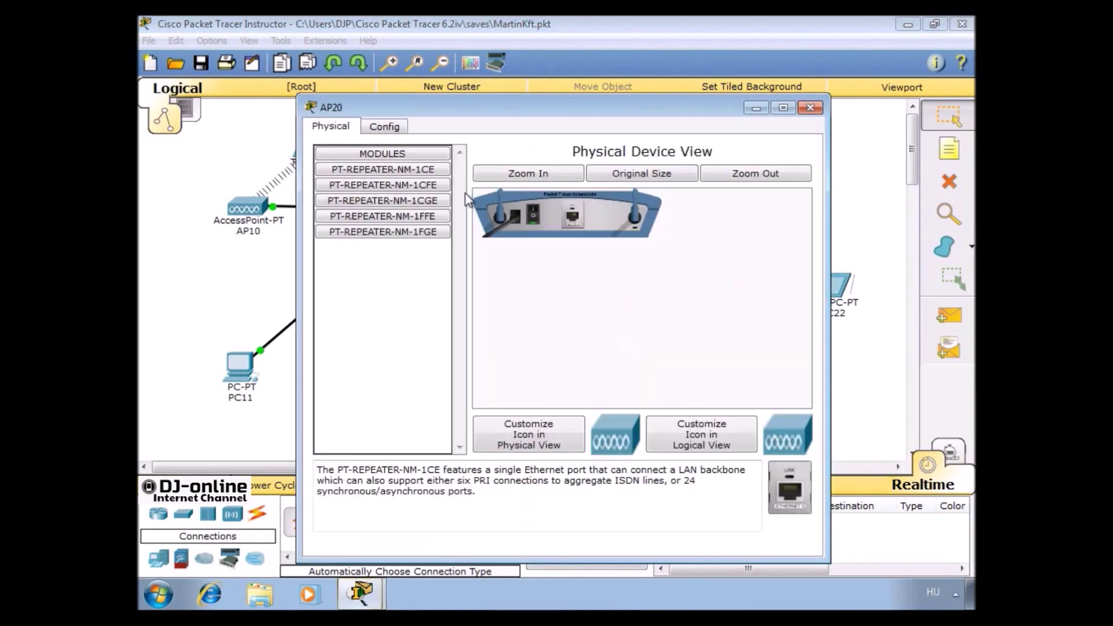
{"action": "left_click", "coordinate": [385, 126]}
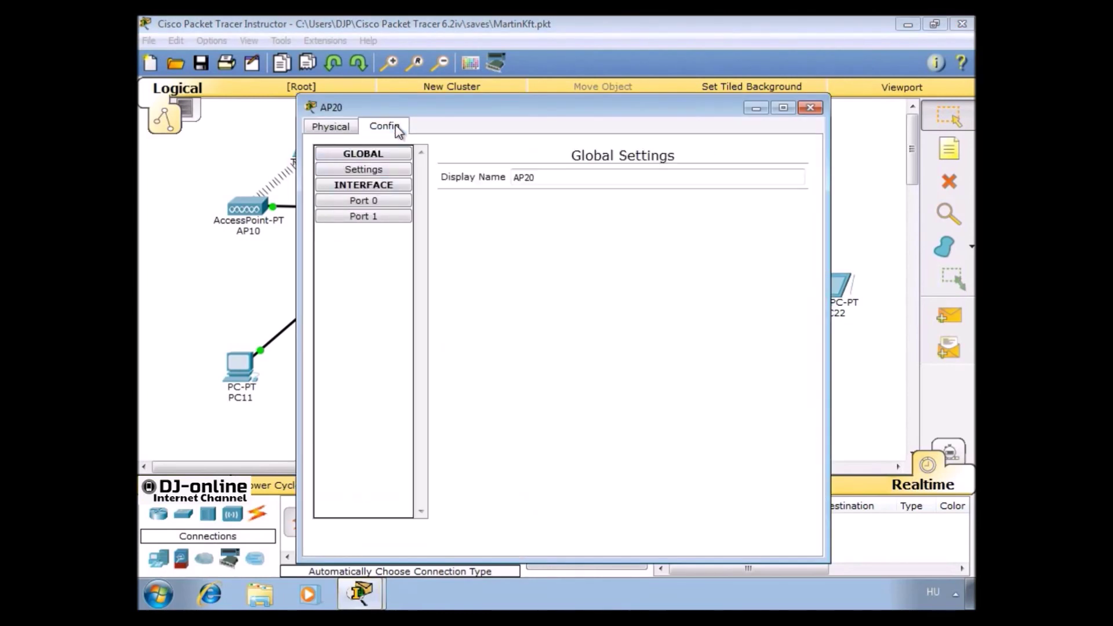
{"action": "left_click", "coordinate": [378, 217]}
{"action": "double_click", "coordinate": [643, 188]}
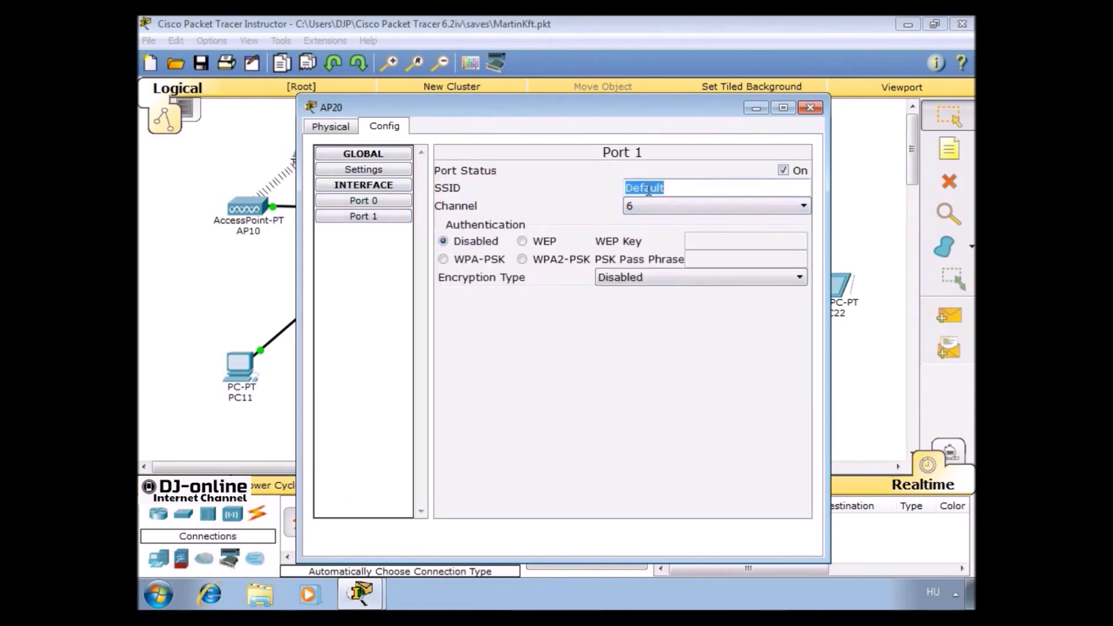
{"action": "type", "text": "AP"}
{"action": "left_click", "coordinate": [582, 260]}
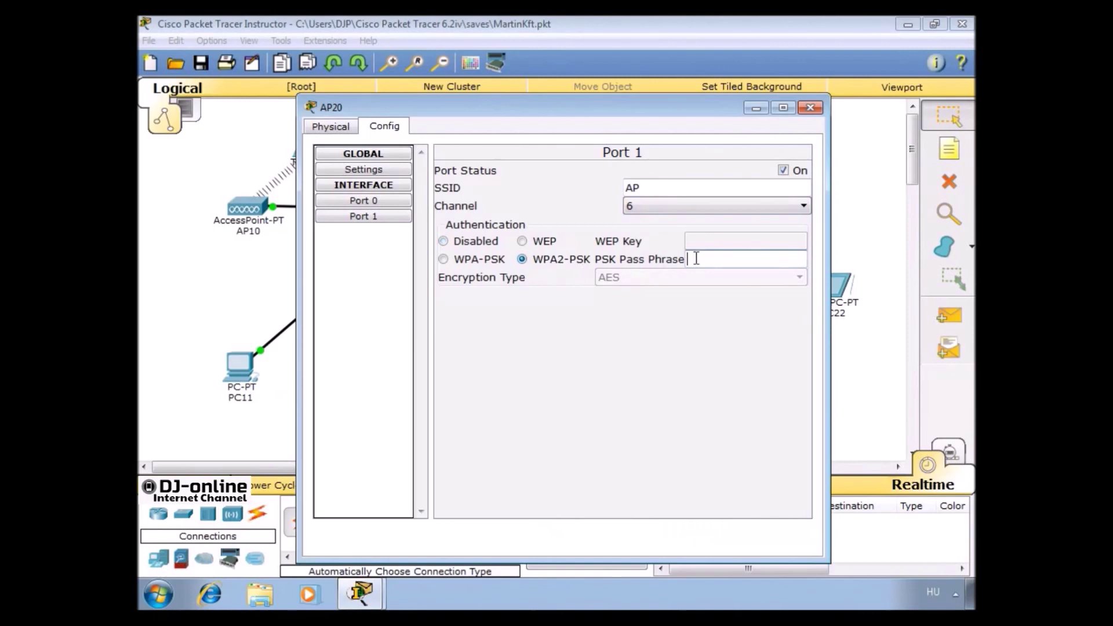
{"action": "left_click", "coordinate": [730, 257]}
{"action": "type", "text": "Martin1234"}
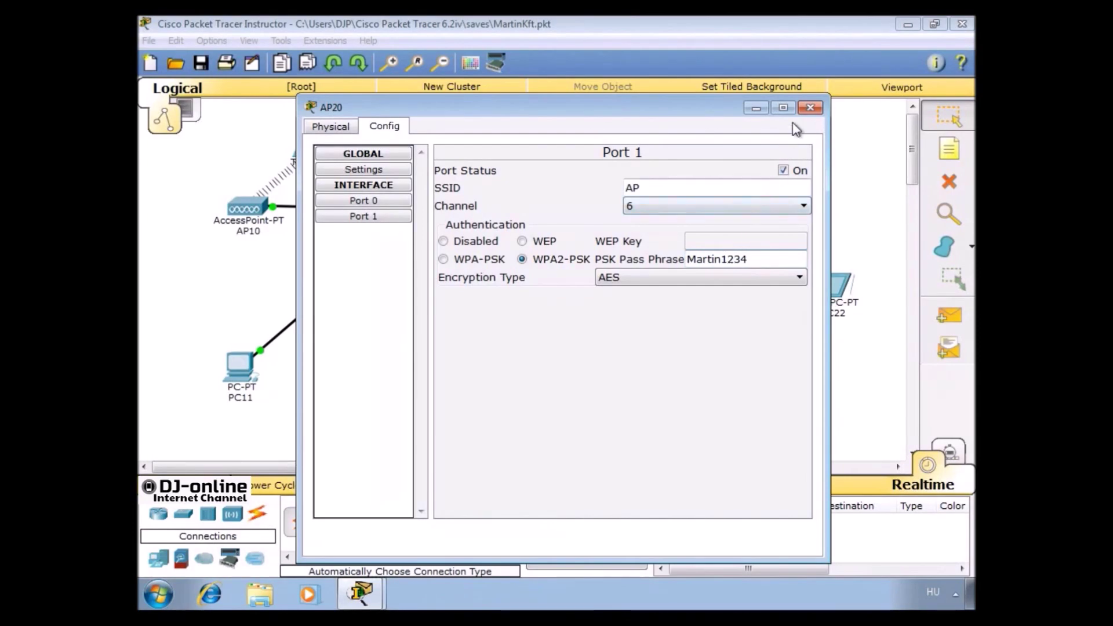
{"action": "left_click", "coordinate": [809, 108]}
Set TPC23's Wireless0 to SSID AP with WPA2-PSK and the same pass phrase
{"action": "left_click", "coordinate": [792, 194]}
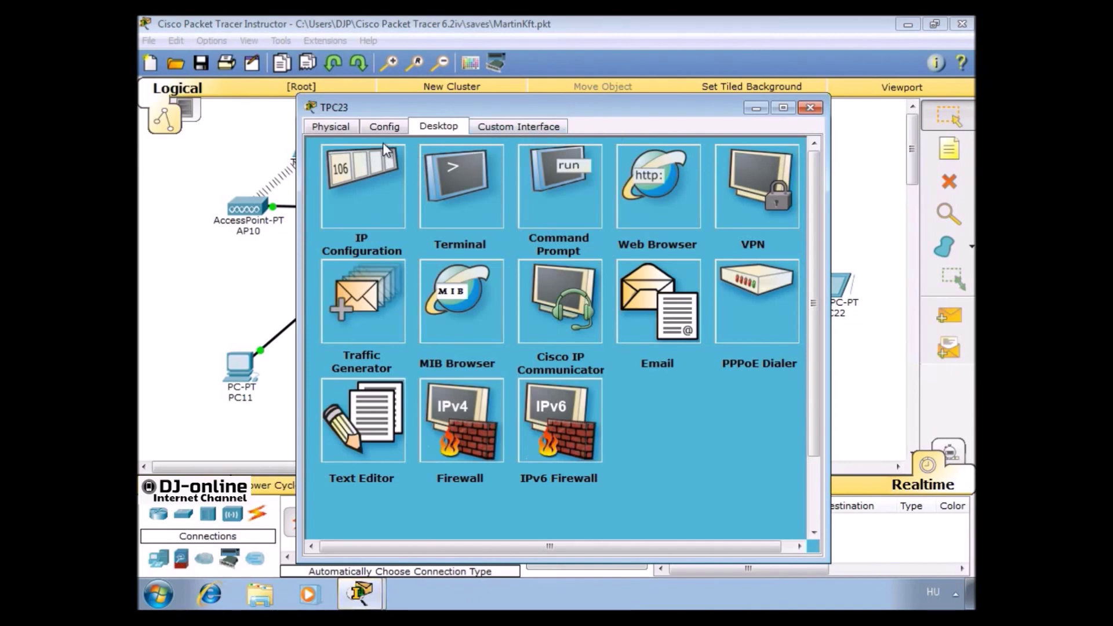
{"action": "left_click", "coordinate": [382, 128]}
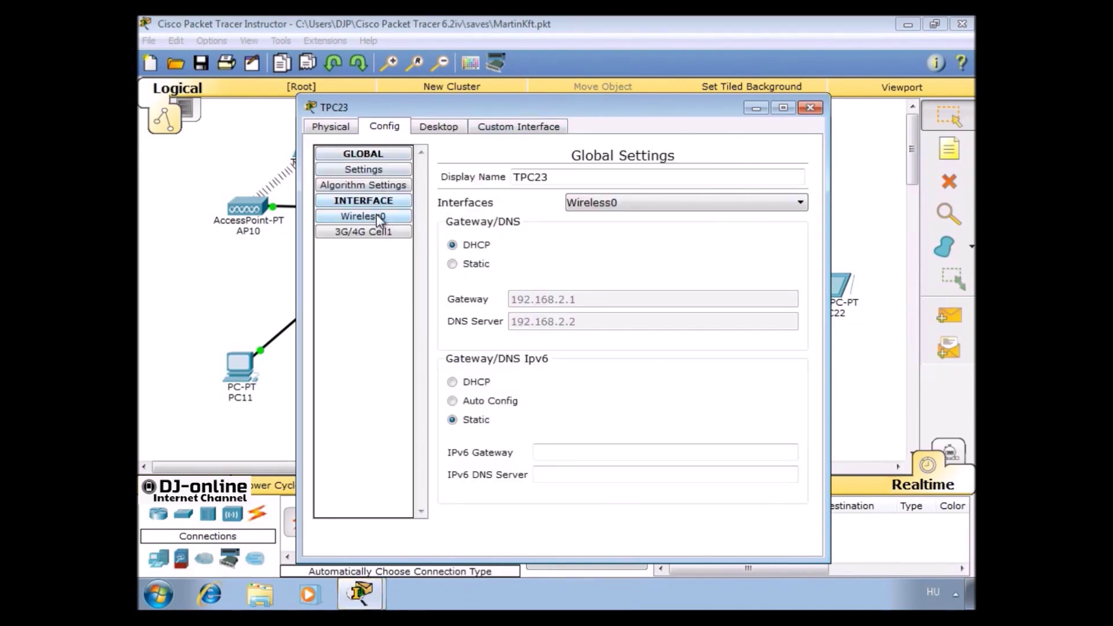
{"action": "left_click", "coordinate": [376, 213]}
{"action": "double_click", "coordinate": [724, 227]}
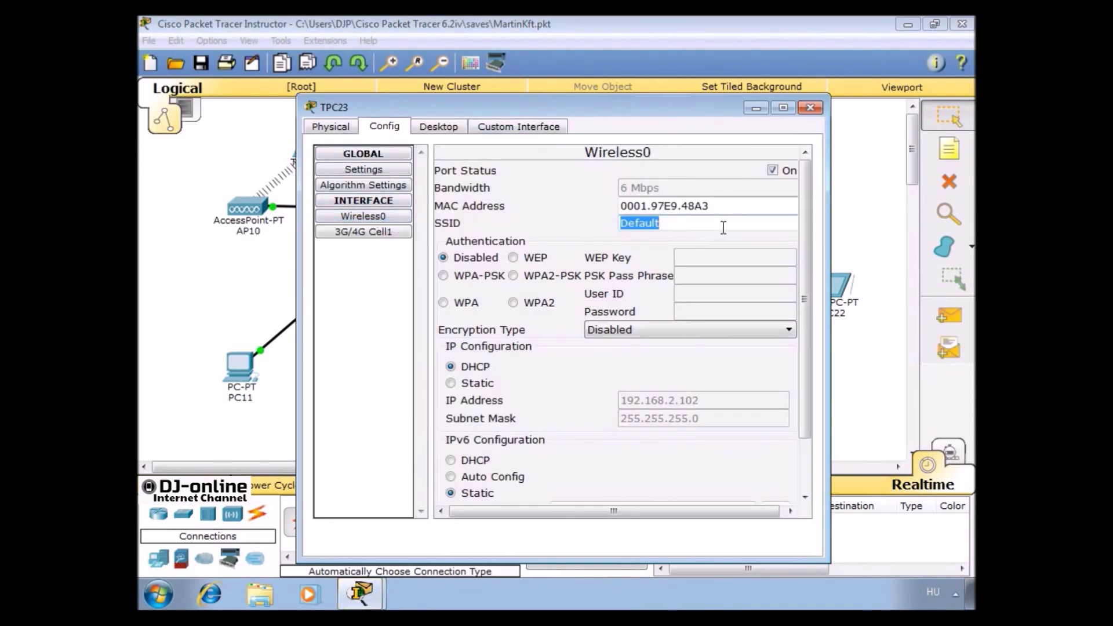
{"action": "type", "text": "AP"}
{"action": "left_click", "coordinate": [548, 276]}
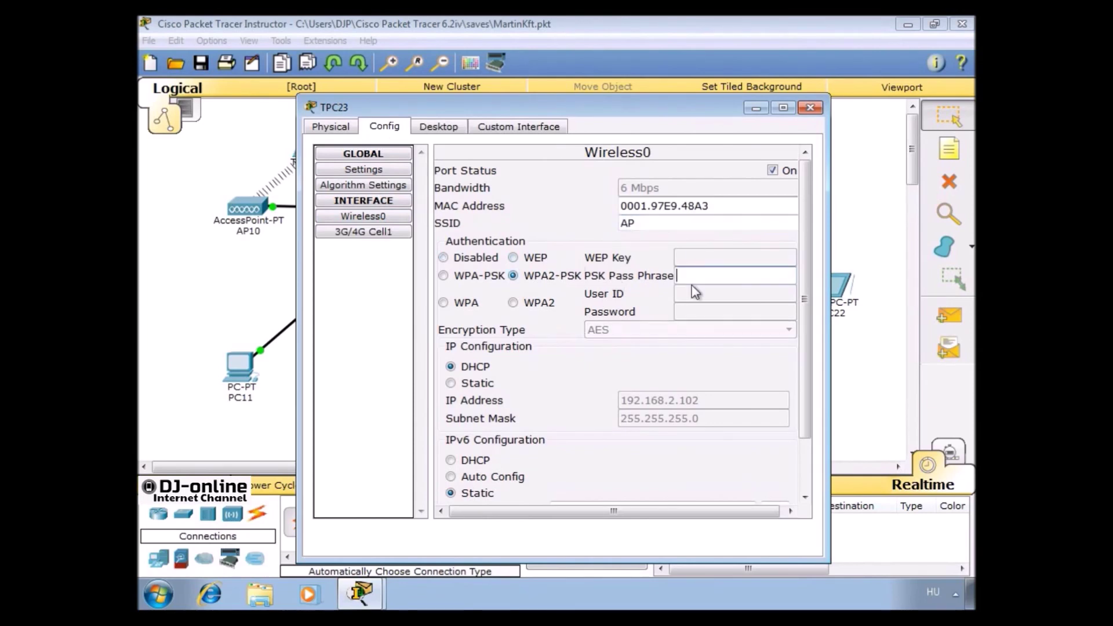
{"action": "type", "text": "Martin1234"}
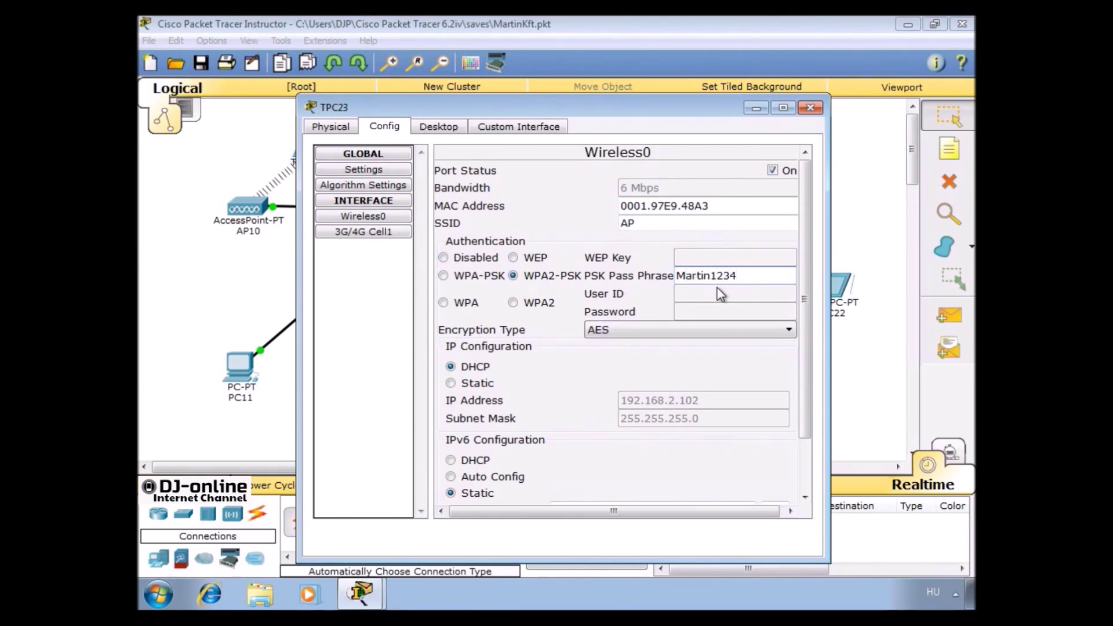
{"action": "left_click", "coordinate": [808, 108]}
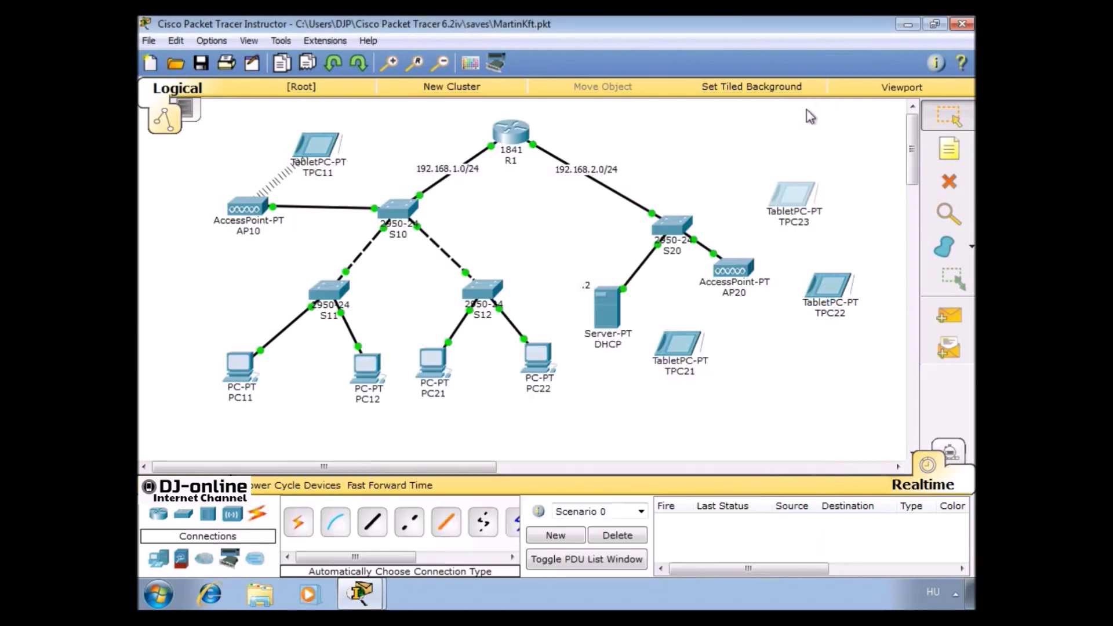
Set TPC22's Wireless0 to SSID AP, correcting the lowercase entry, with WPA2-PSK and the pass phrase
{"action": "left_click", "coordinate": [827, 294]}
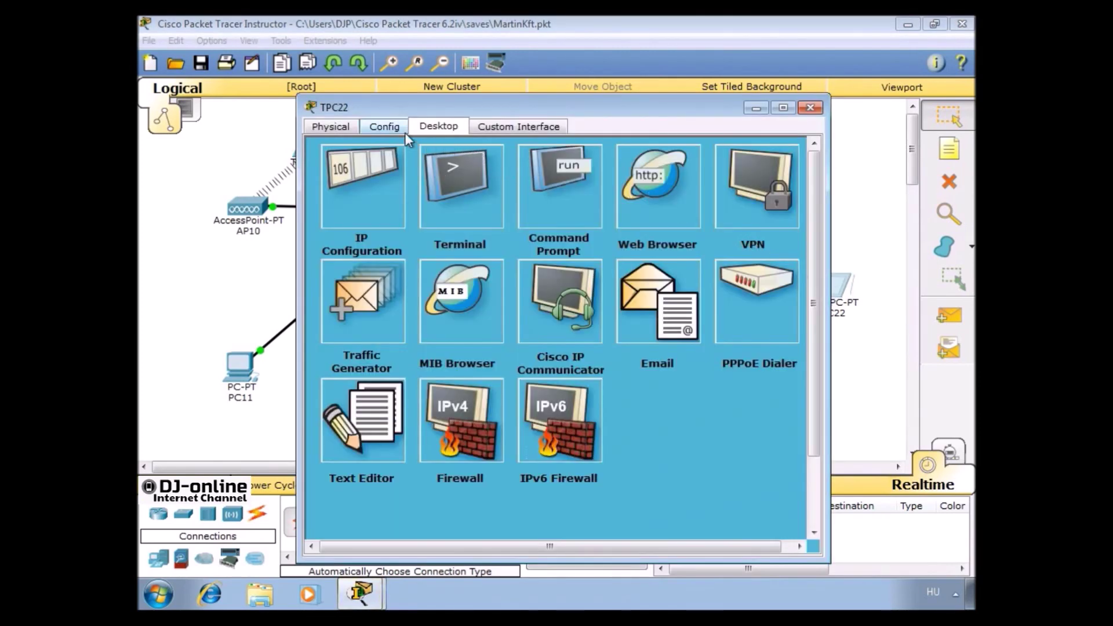
{"action": "left_click", "coordinate": [386, 126]}
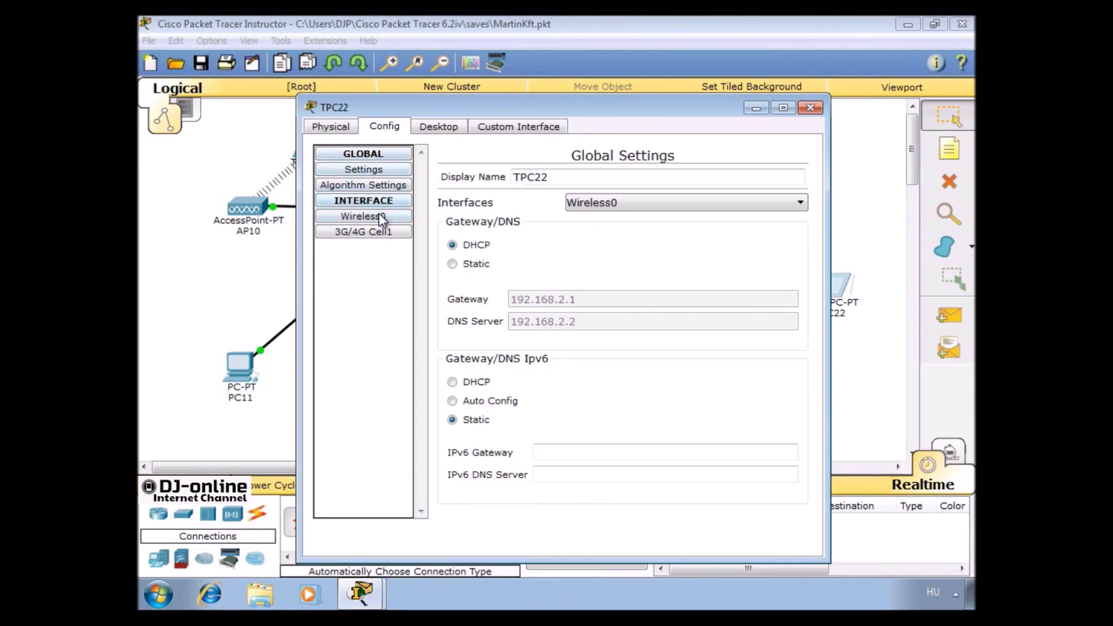
{"action": "left_click", "coordinate": [363, 216]}
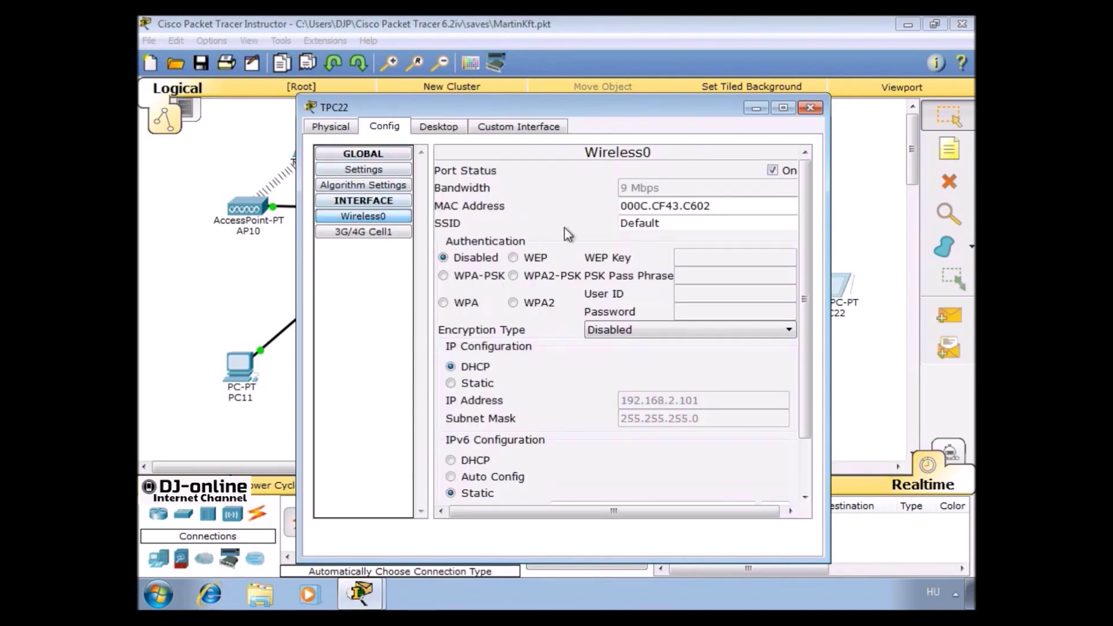
{"action": "double_click", "coordinate": [664, 217]}
{"action": "type", "text": "ap"}
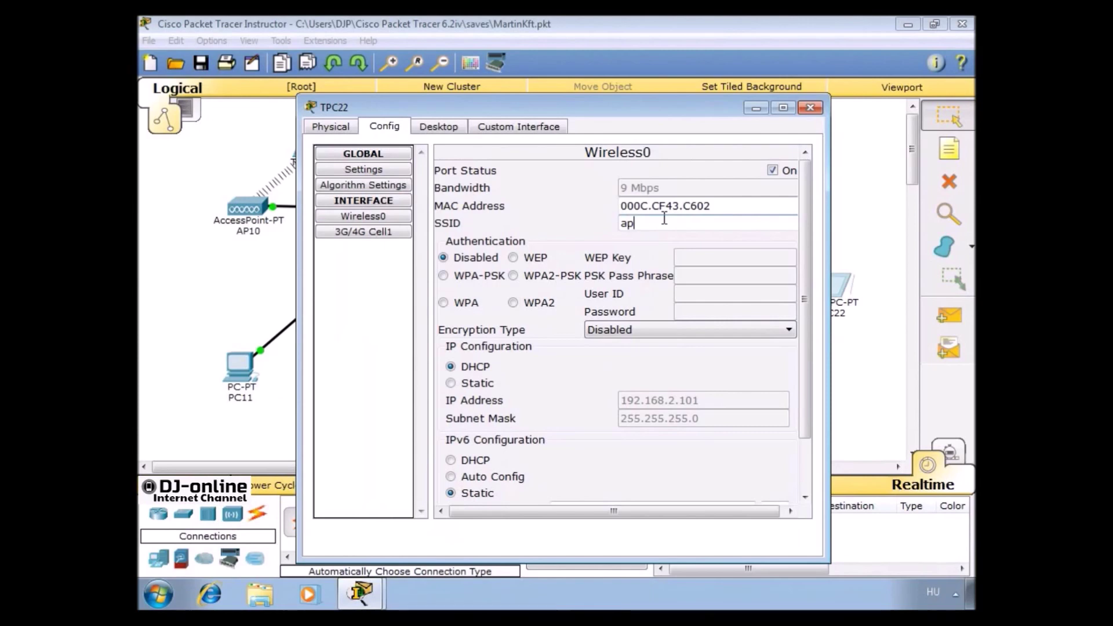
{"action": "key", "text": "BackSpace"}
{"action": "key", "text": "BackSpace"}
{"action": "type", "text": "AP"}
{"action": "left_click", "coordinate": [545, 276]}
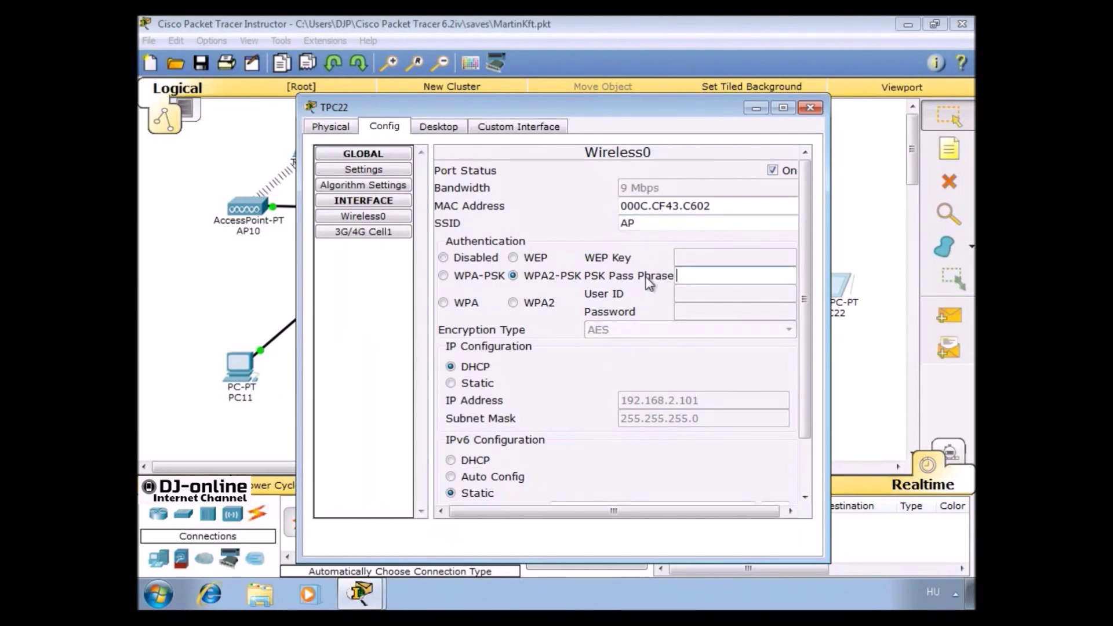
{"action": "type", "text": "Martin1234"}
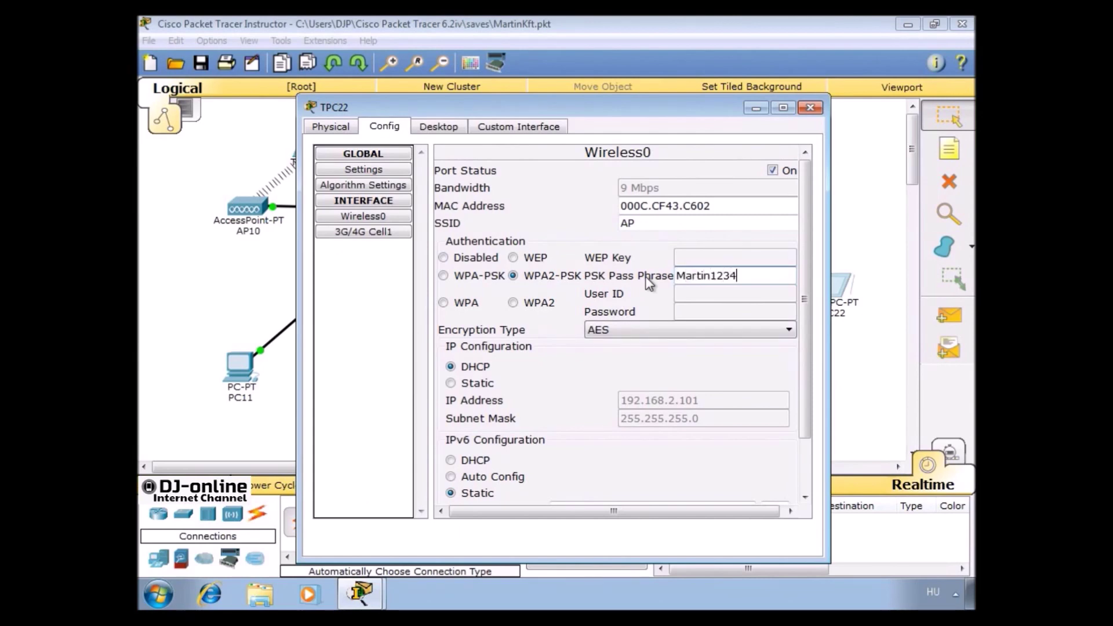
{"action": "left_click", "coordinate": [809, 107]}
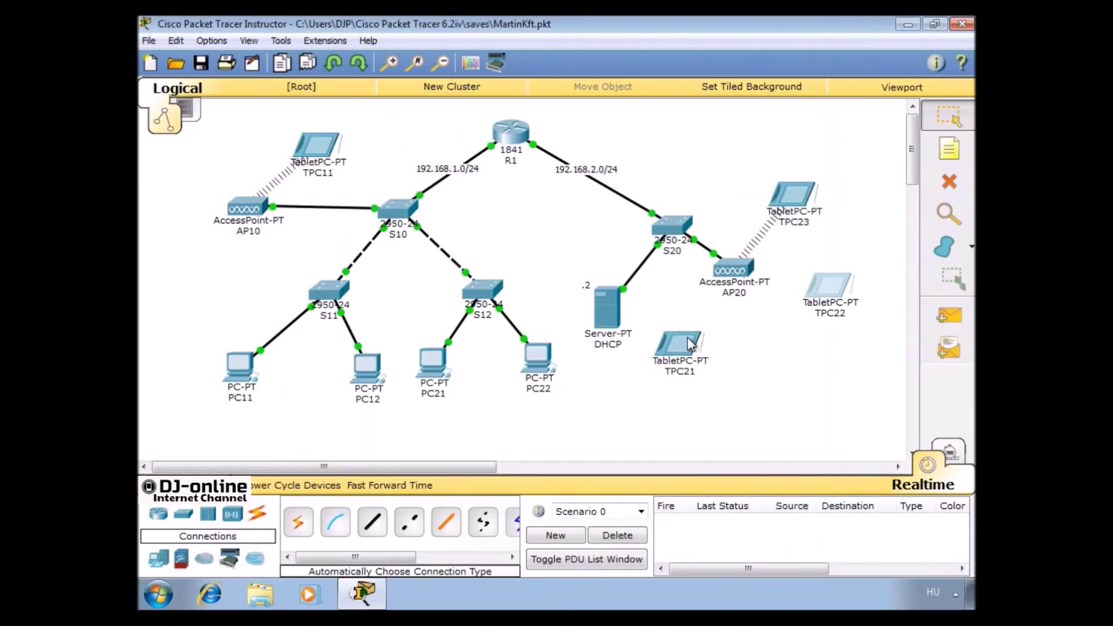
Set TPC21's Wireless0 to SSID AP with WPA2-PSK and the matching pass phrase
{"action": "left_click", "coordinate": [686, 344]}
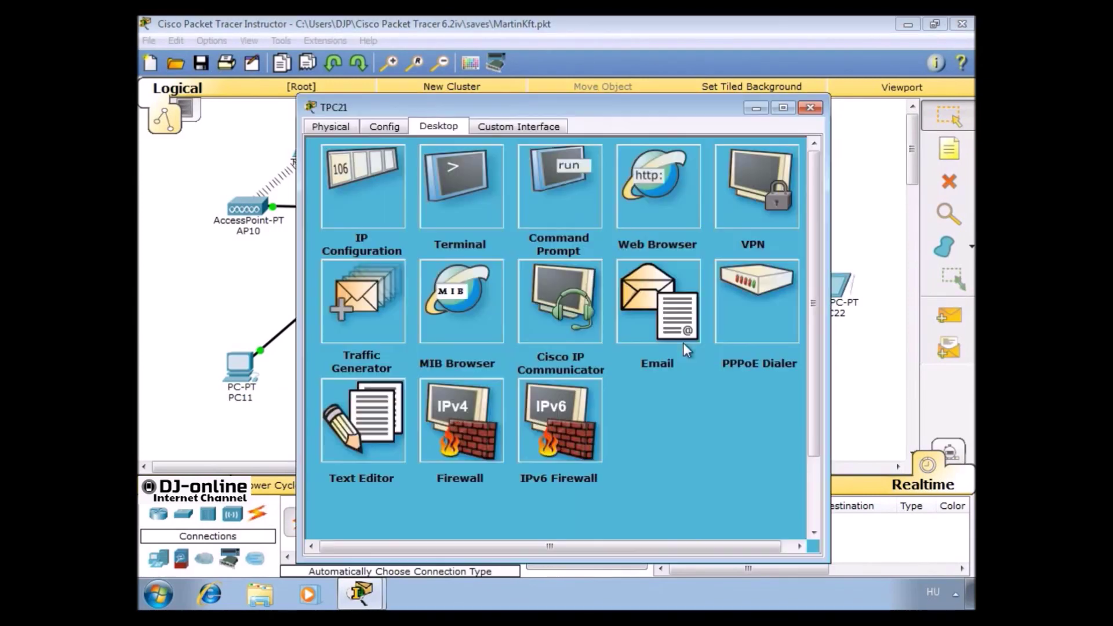
{"action": "left_click", "coordinate": [389, 126]}
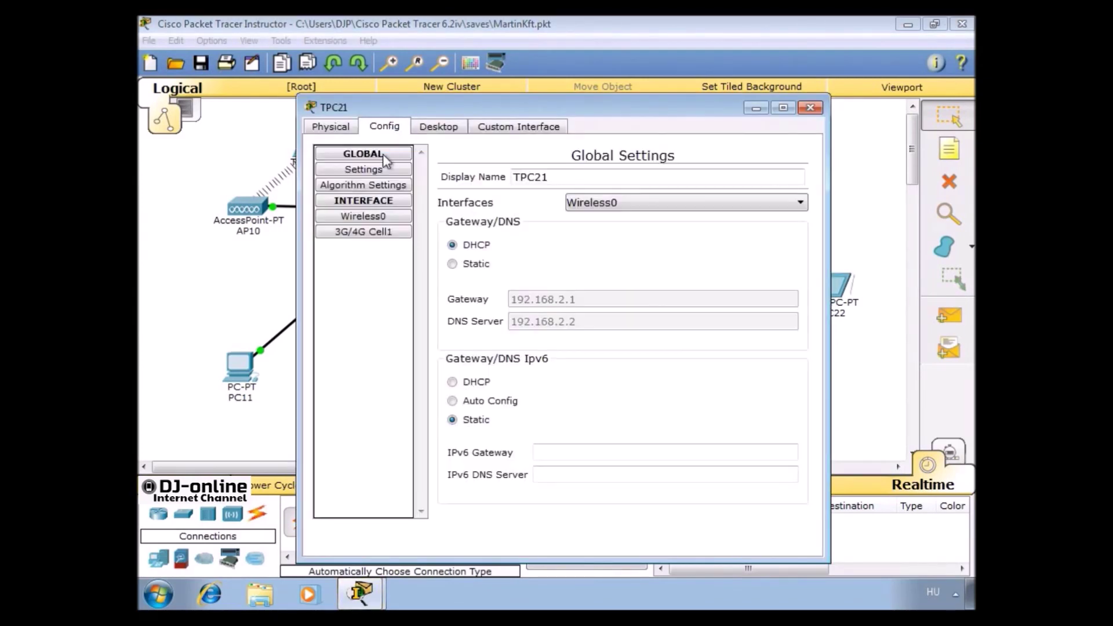
{"action": "left_click", "coordinate": [371, 216]}
{"action": "double_click", "coordinate": [636, 228]}
{"action": "type", "text": "AP"}
{"action": "key", "text": "Tab"}
{"action": "key", "text": "Tab"}
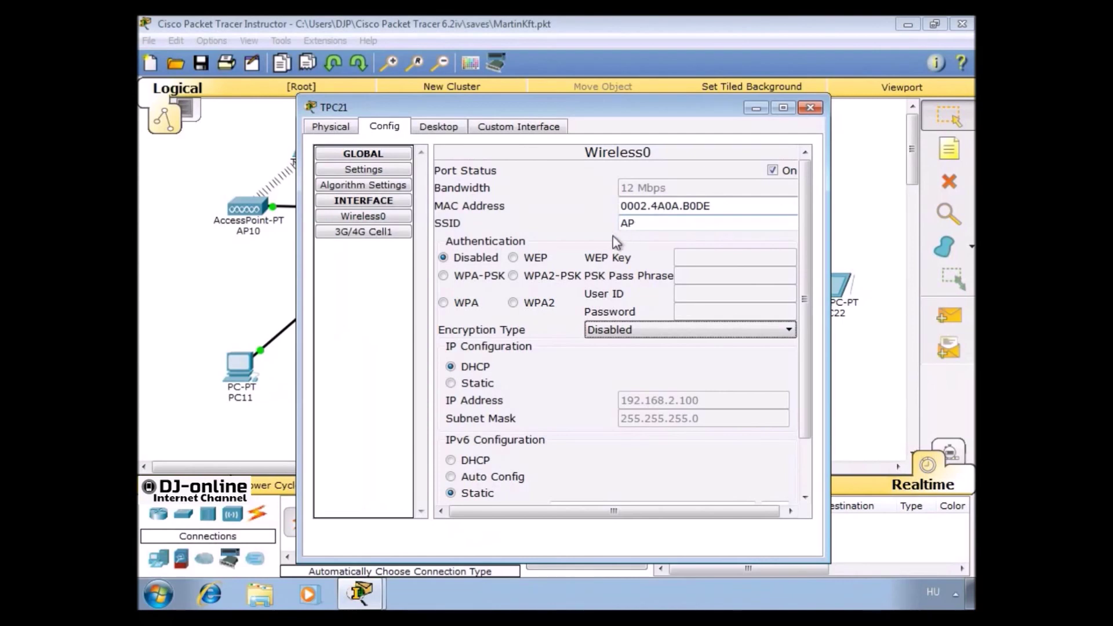
{"action": "left_click", "coordinate": [558, 277]}
{"action": "left_click", "coordinate": [678, 273]}
{"action": "type", "text": "Ma"}
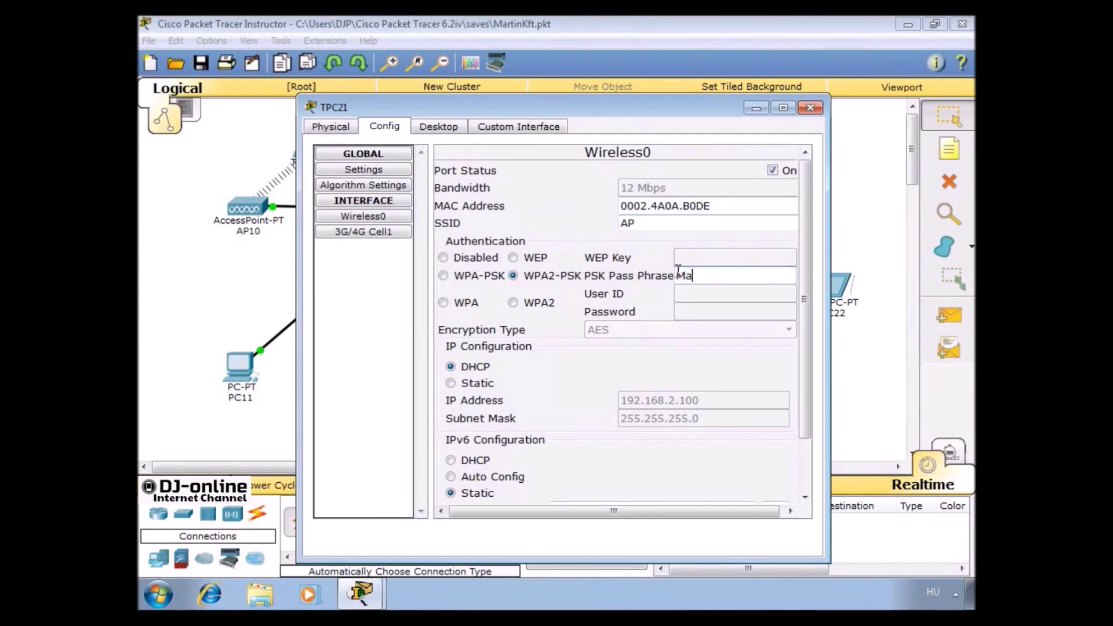
{"action": "type", "text": "rtin1234"}
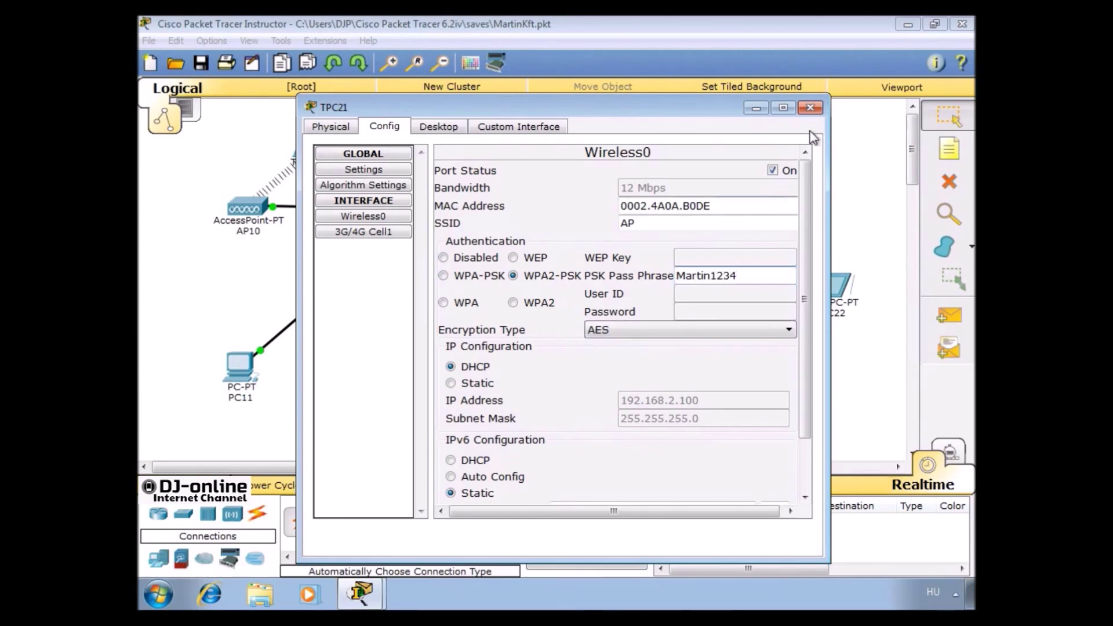
{"action": "left_click", "coordinate": [810, 108]}
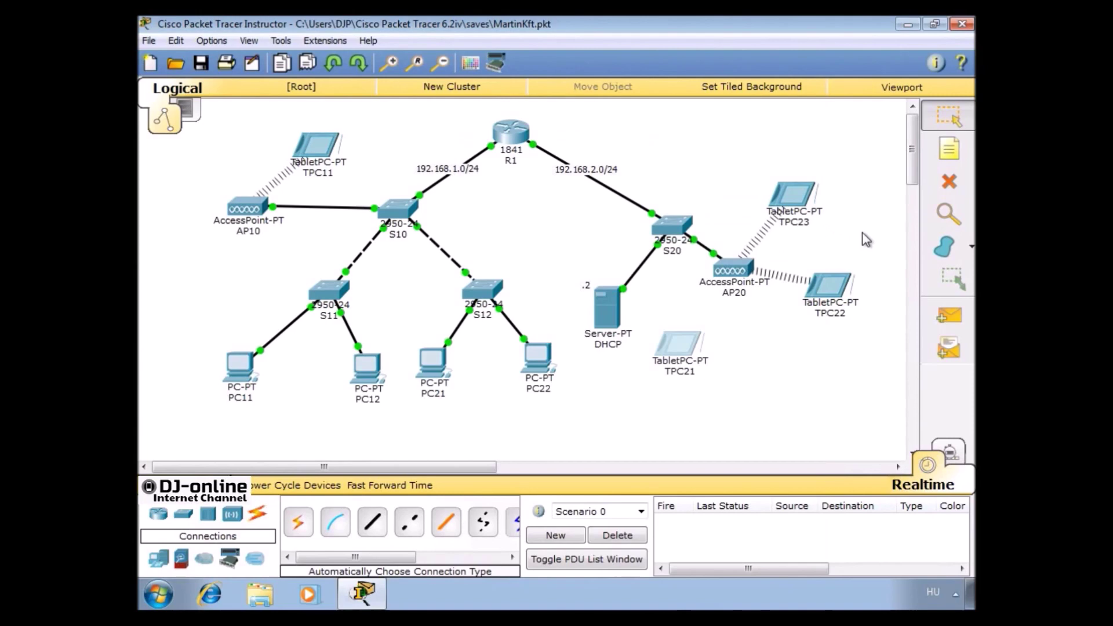
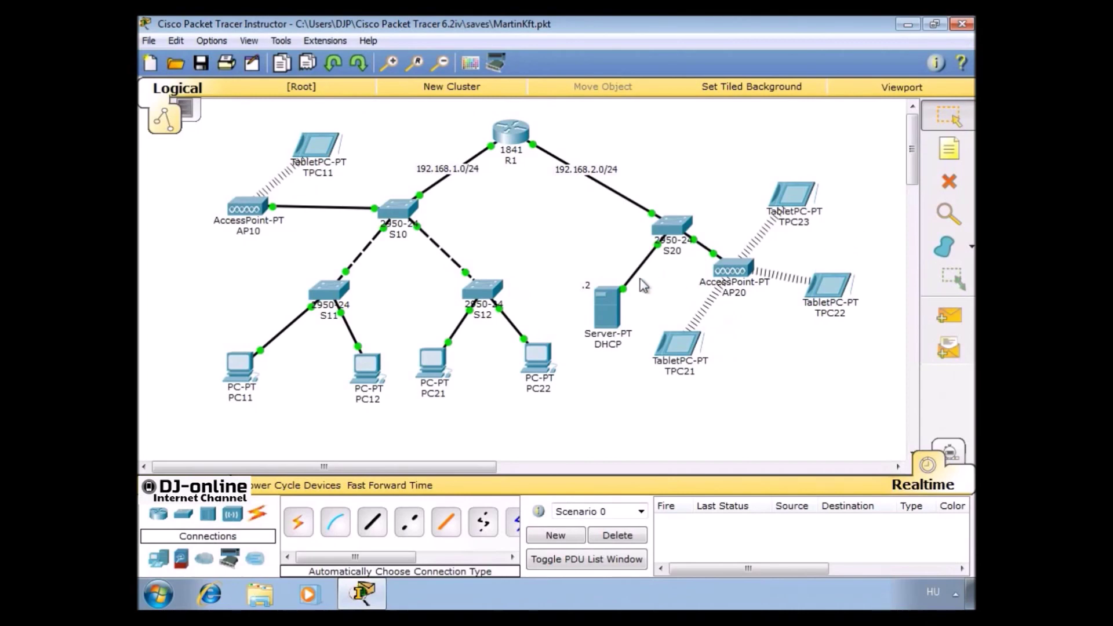
On the DHCP server, add a pool named serverPool2 with start address 192.168.1.100
{"action": "left_click", "coordinate": [607, 293]}
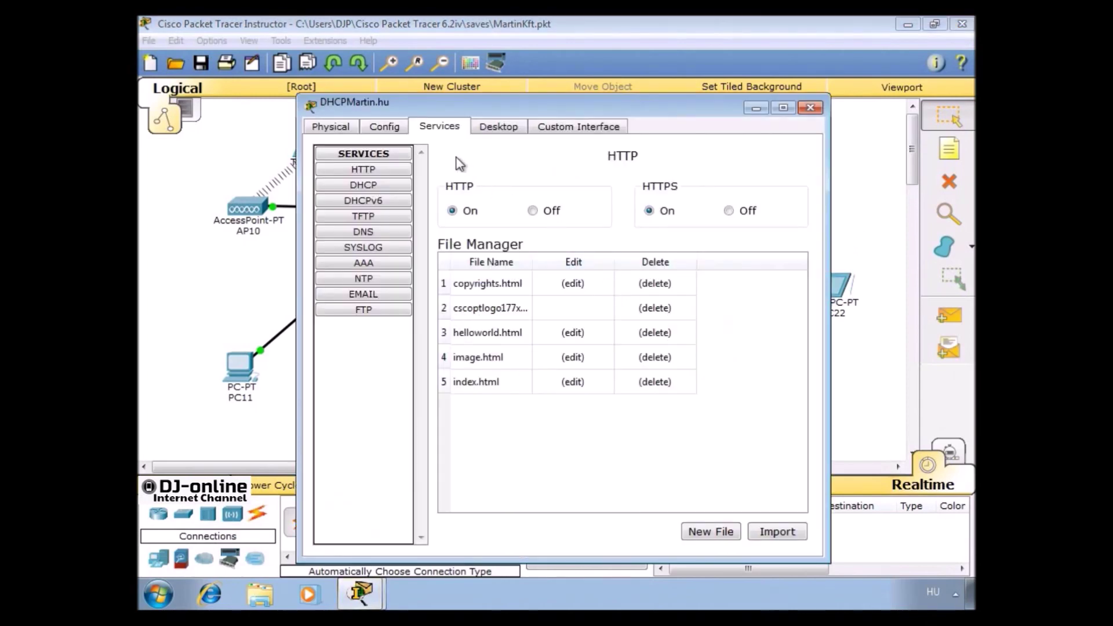
{"action": "left_click", "coordinate": [391, 185]}
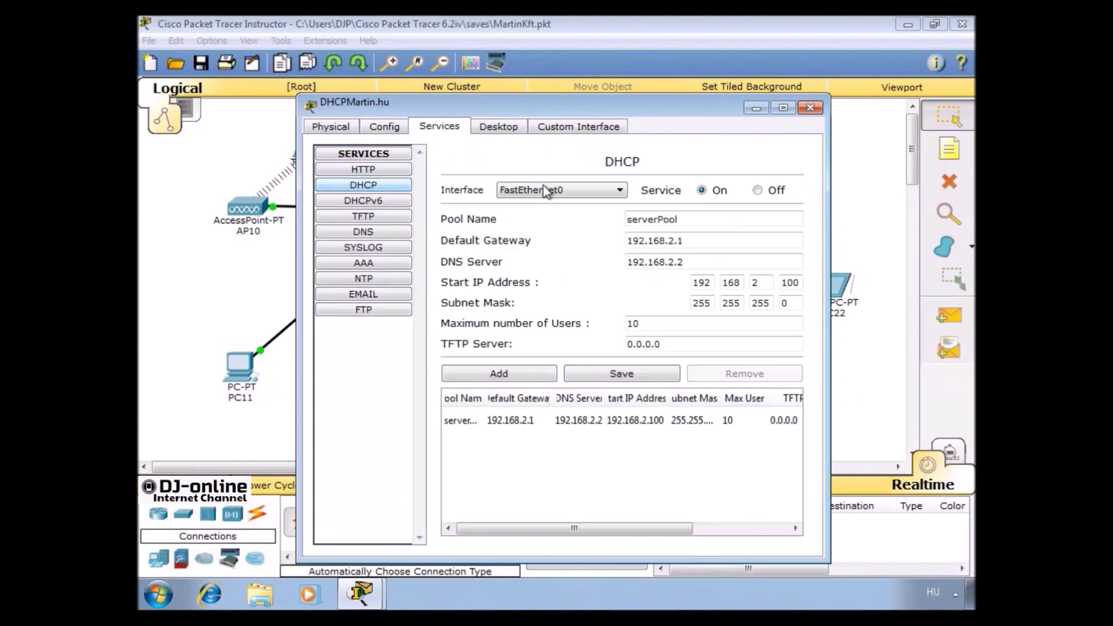
{"action": "left_click", "coordinate": [704, 224]}
{"action": "type", "text": "2"}
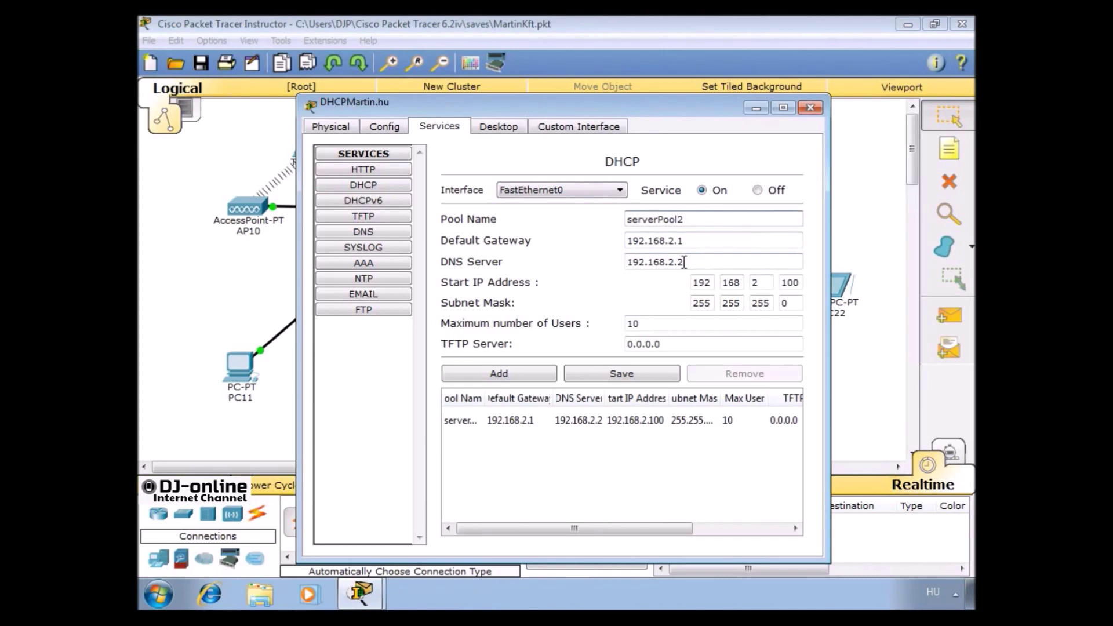
{"action": "double_click", "coordinate": [756, 282]}
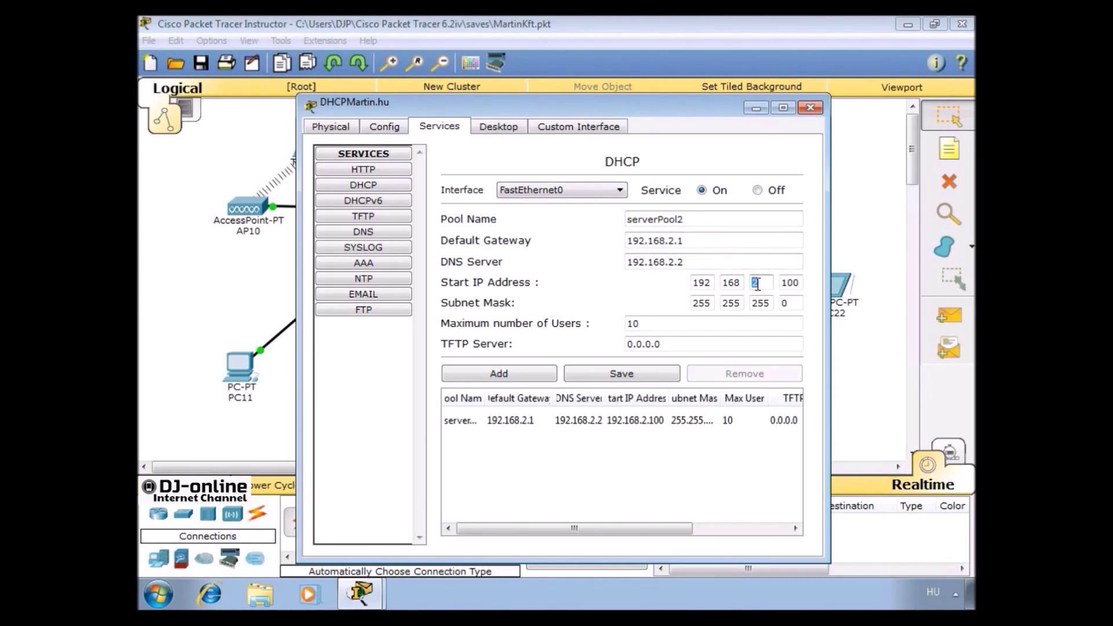
{"action": "type", "text": "1"}
{"action": "left_click", "coordinate": [532, 373]}
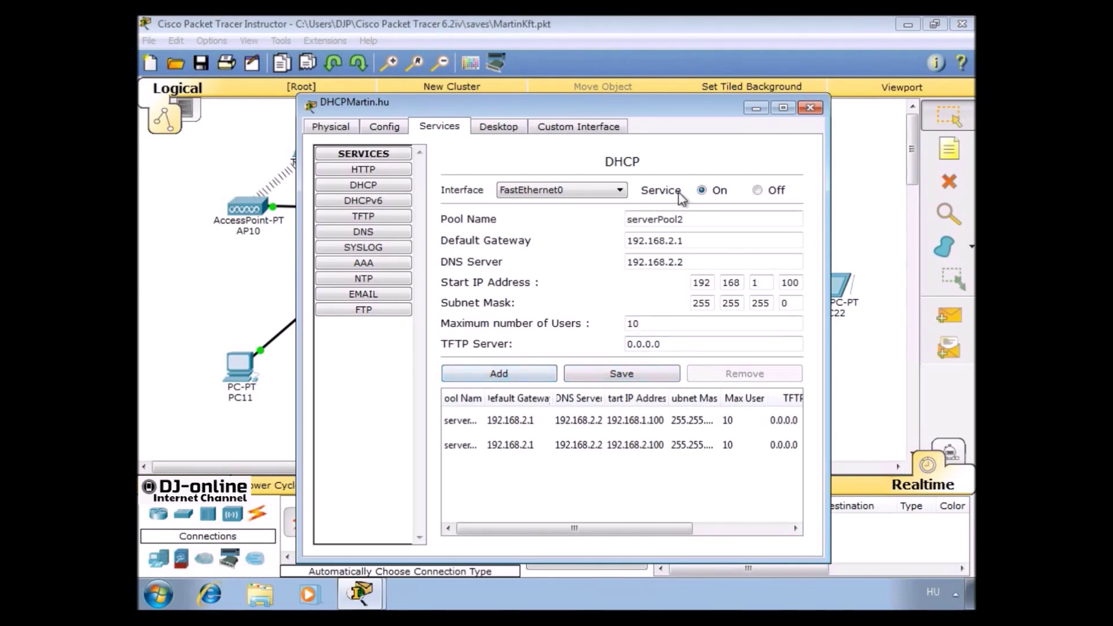
In R1's CLI, apply 'ip helper-address 192.168.2.2' on interface FastEthernet0/0
{"action": "left_click", "coordinate": [809, 110]}
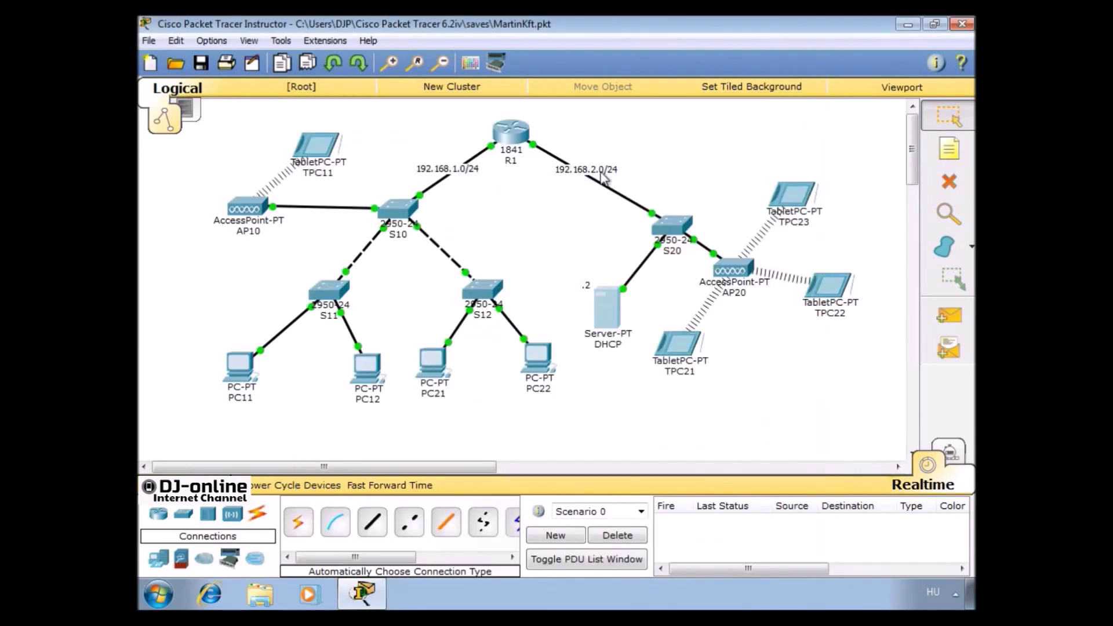
{"action": "left_click", "coordinate": [510, 135]}
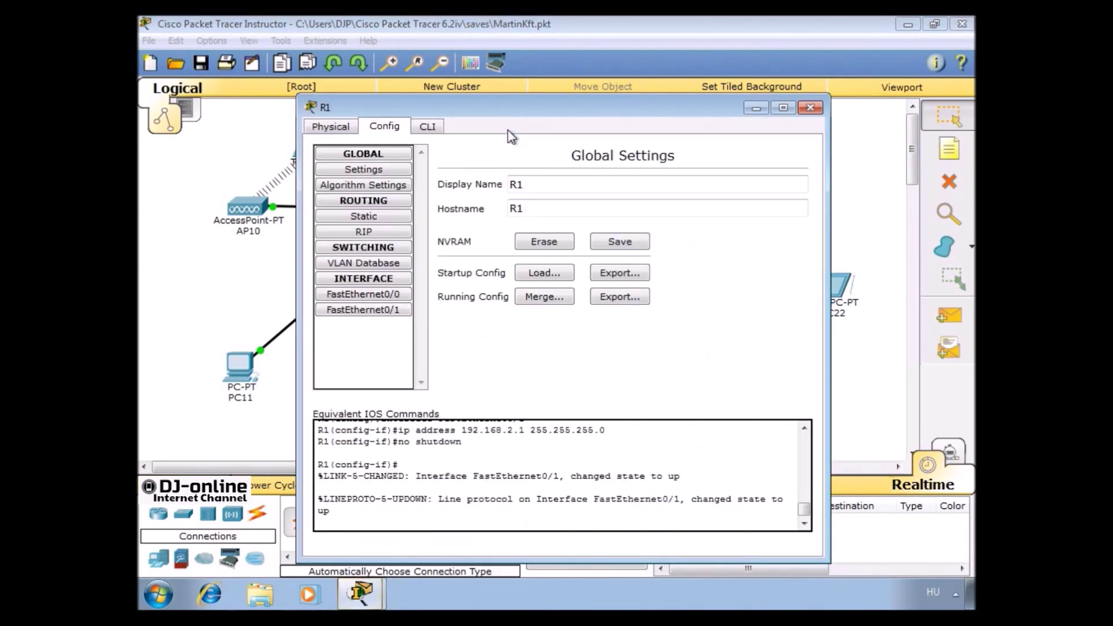
{"action": "left_click", "coordinate": [406, 294]}
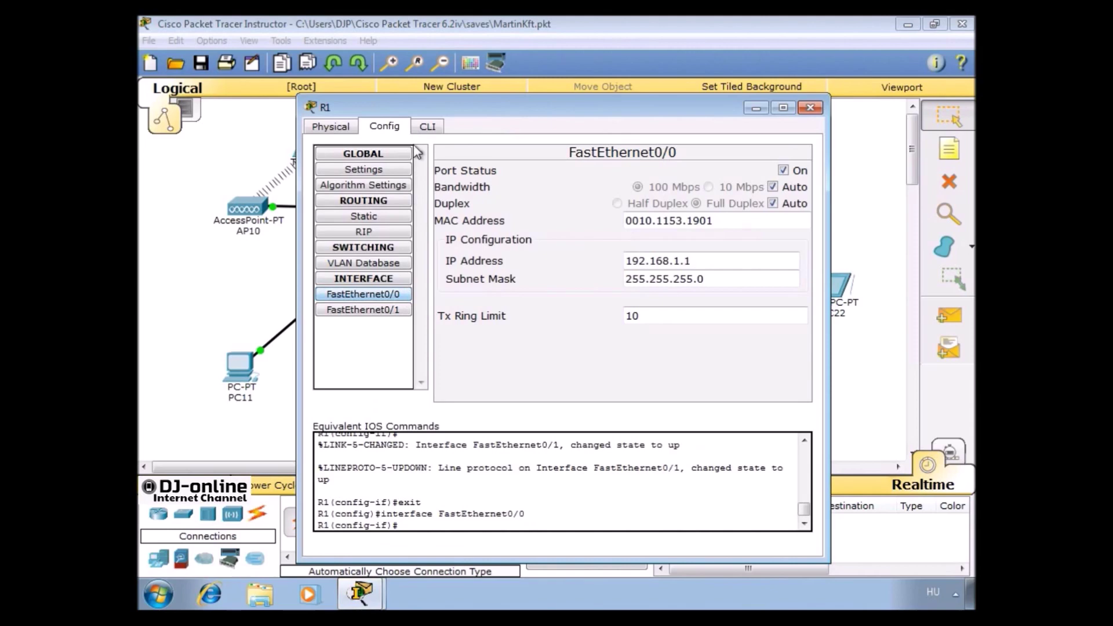
{"action": "left_click", "coordinate": [428, 127]}
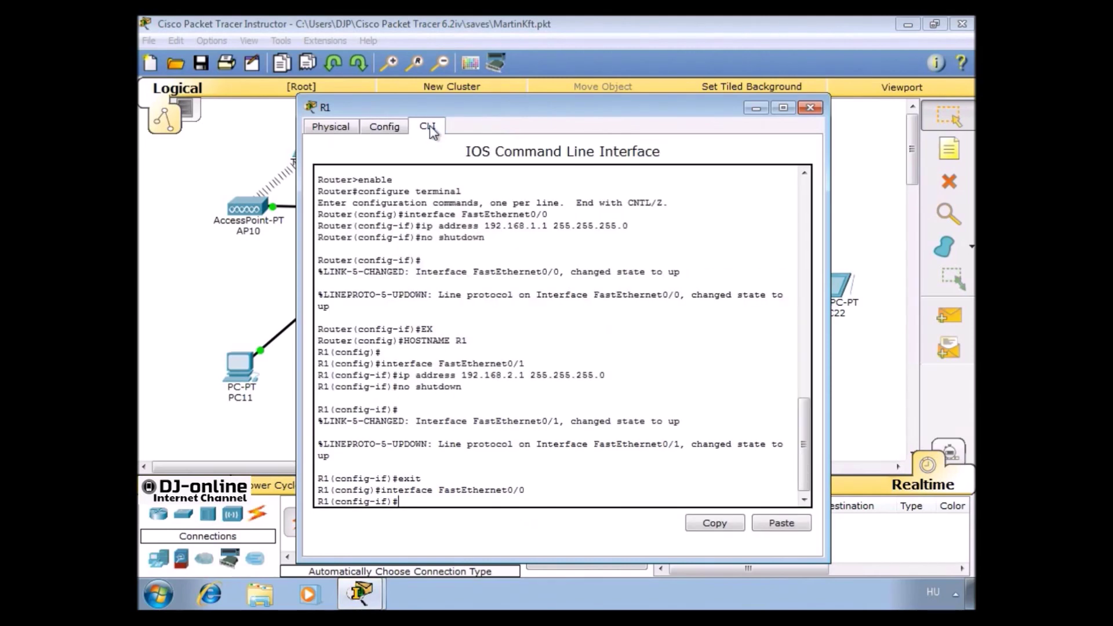
{"action": "type", "text": "IP HELPER-ADDRESS"}
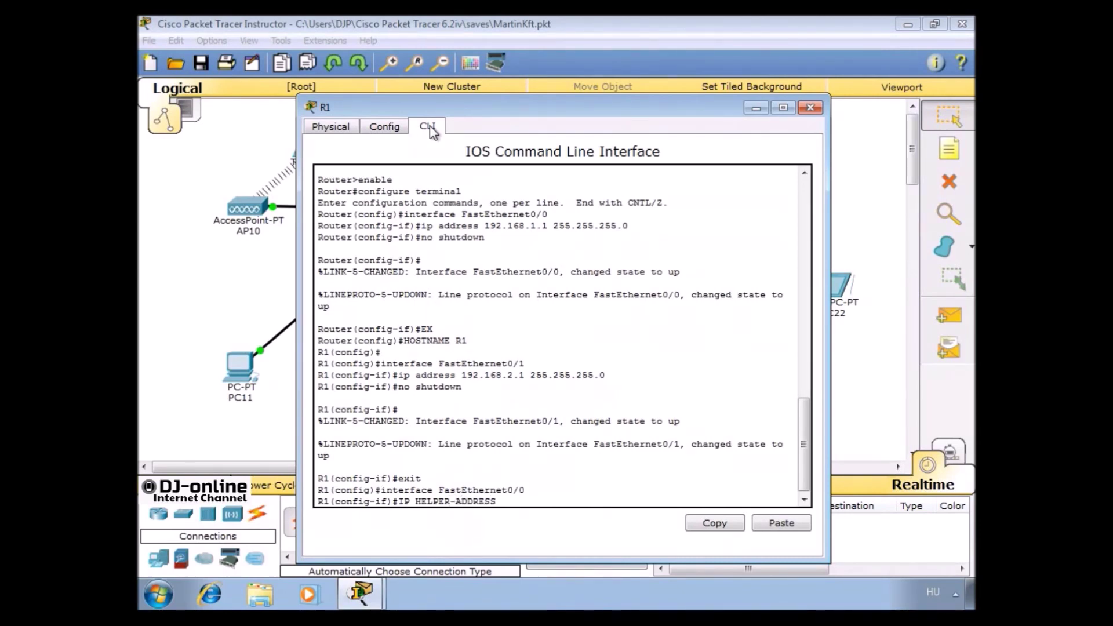
{"action": "type", "text": " 192.168.2.2."}
{"action": "key", "text": "Return"}
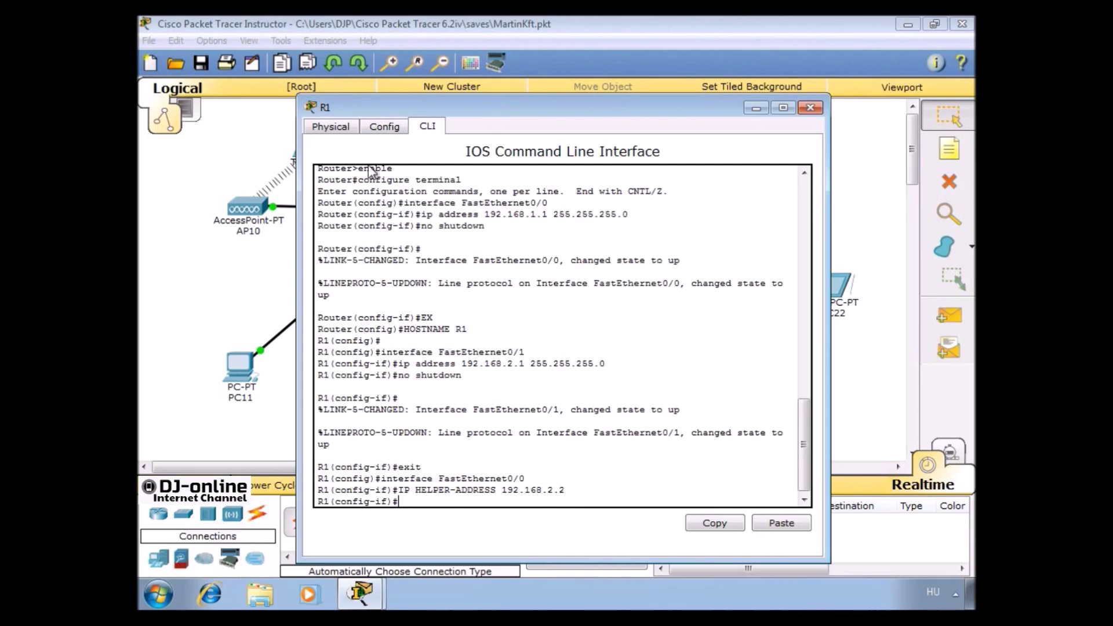
{"action": "left_click", "coordinate": [807, 110]}
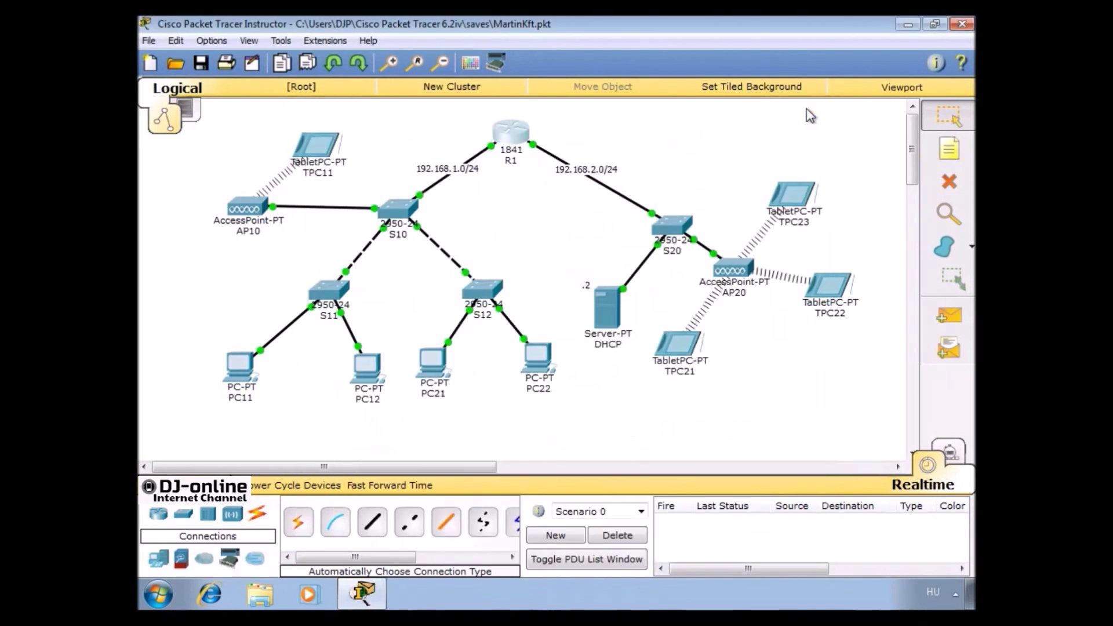
{"action": "left_click", "coordinate": [307, 155]}
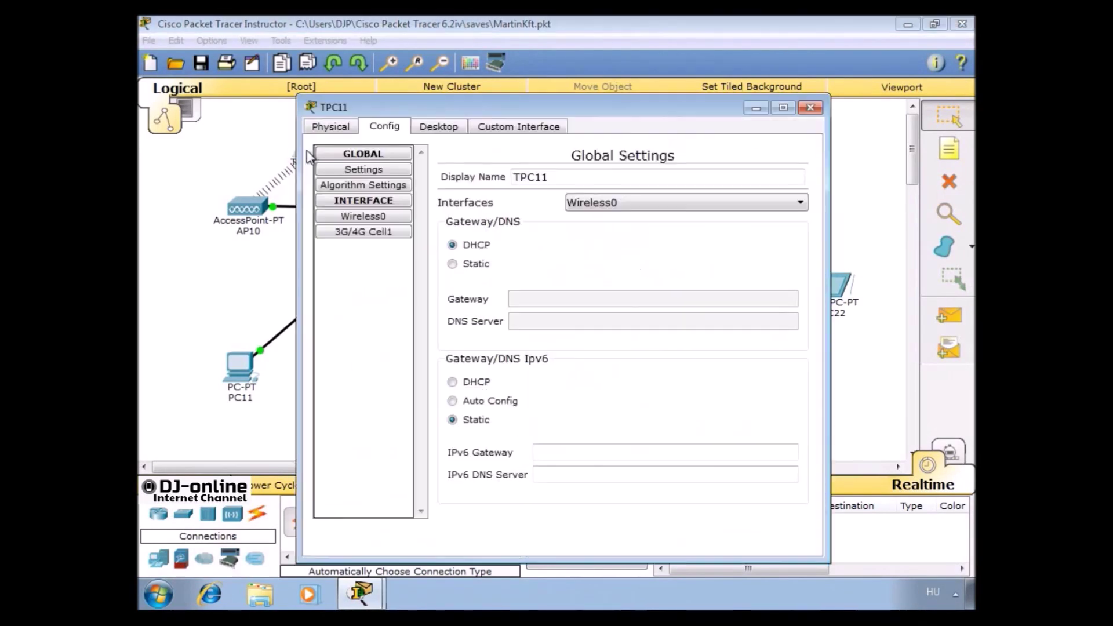
{"action": "left_click", "coordinate": [439, 133]}
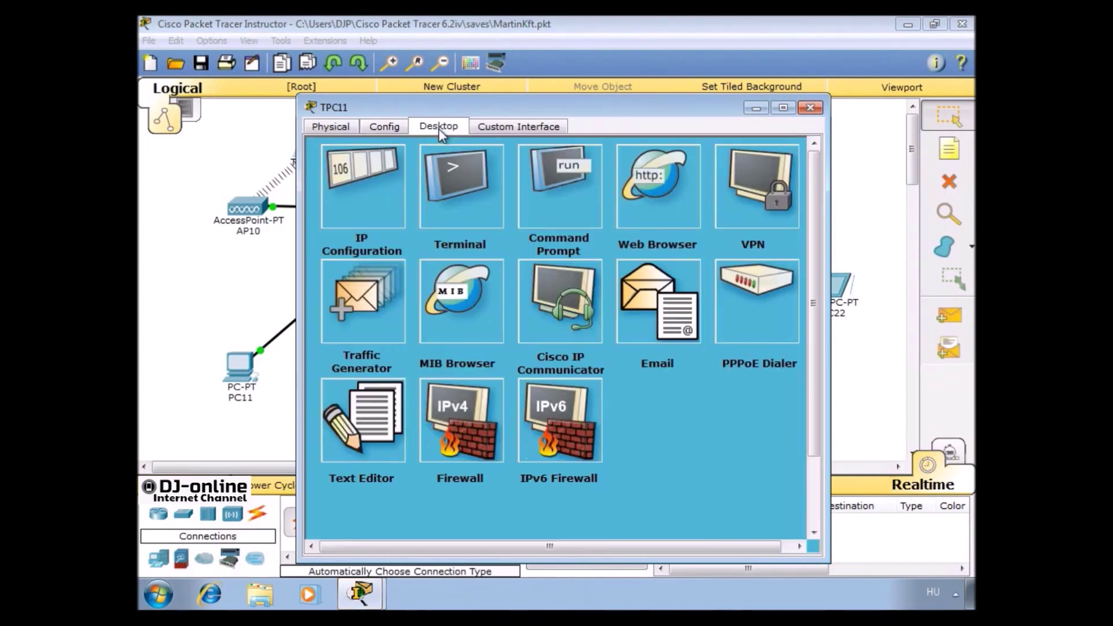
{"action": "left_click", "coordinate": [369, 201]}
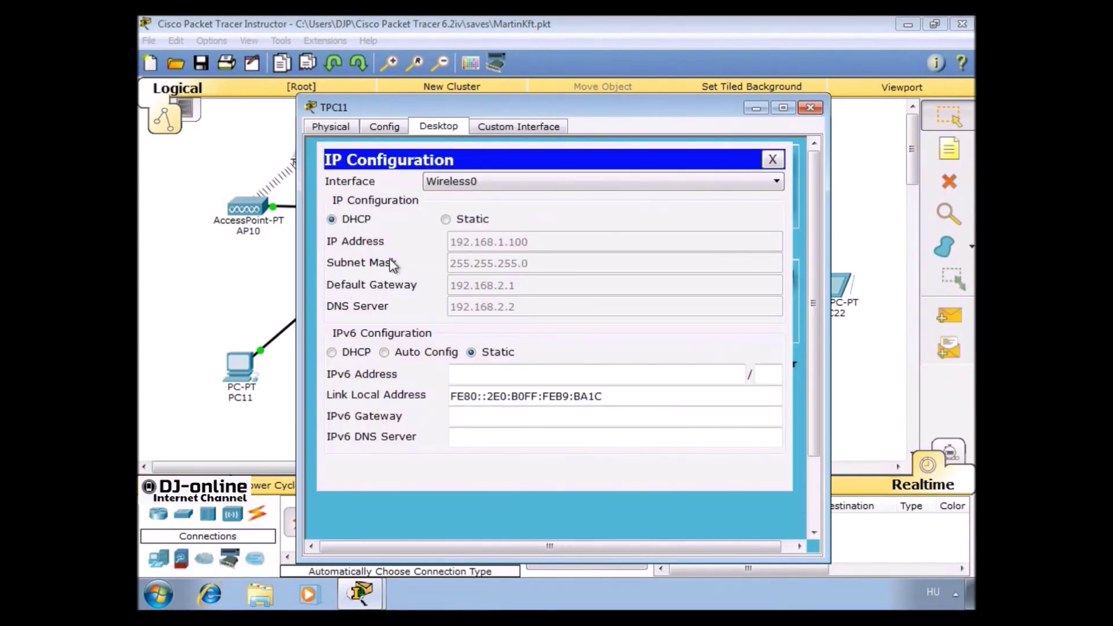
{"action": "left_click", "coordinate": [810, 108]}
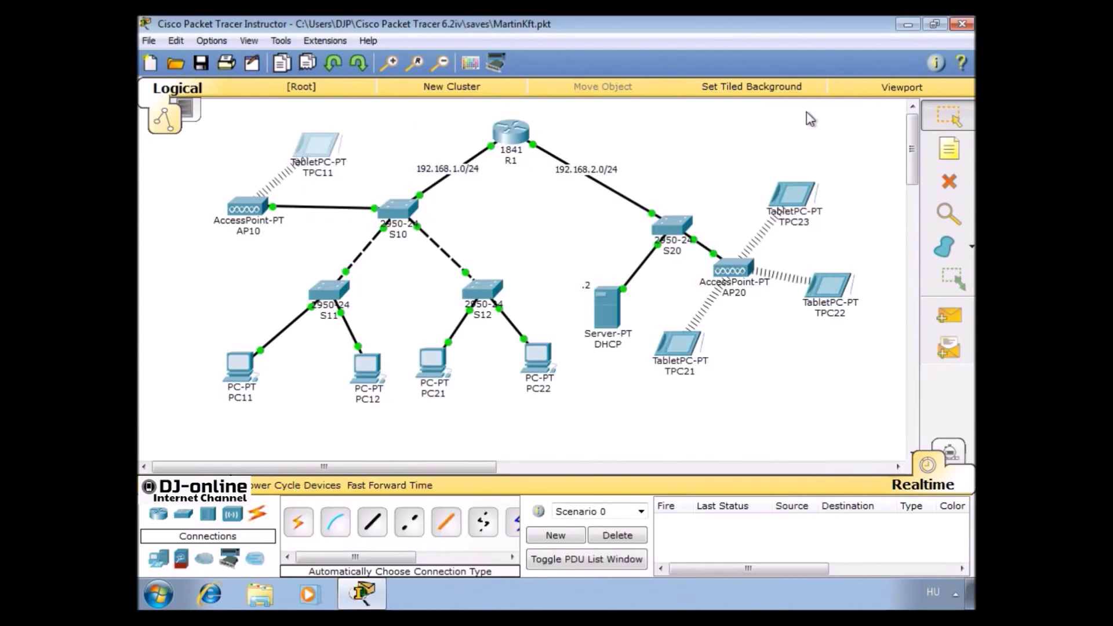
{"action": "left_click", "coordinate": [619, 309]}
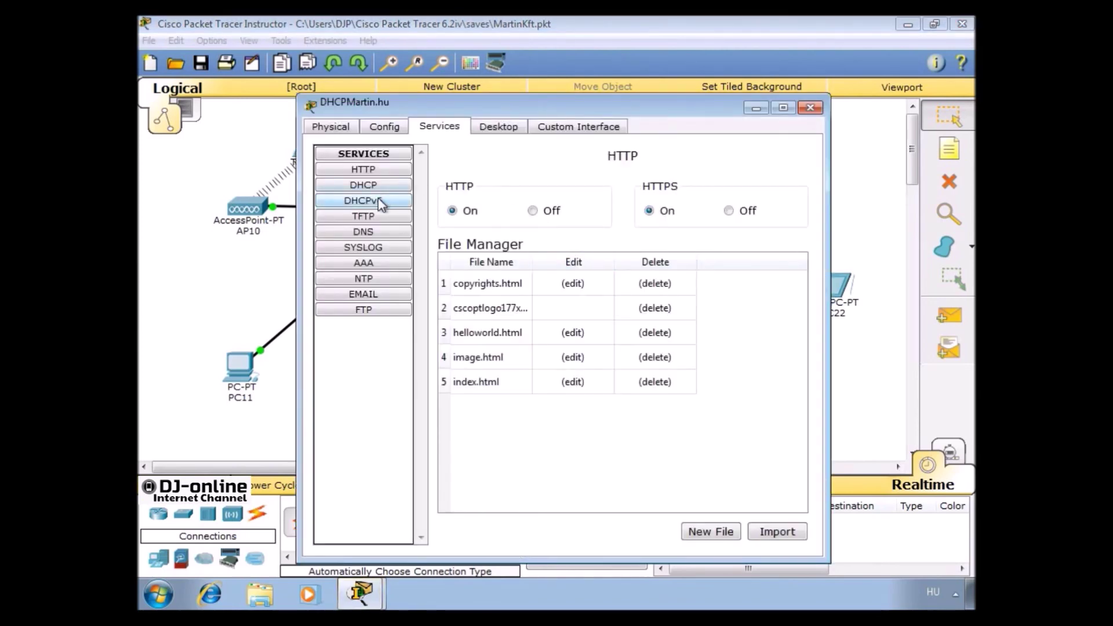
{"action": "left_click", "coordinate": [377, 185]}
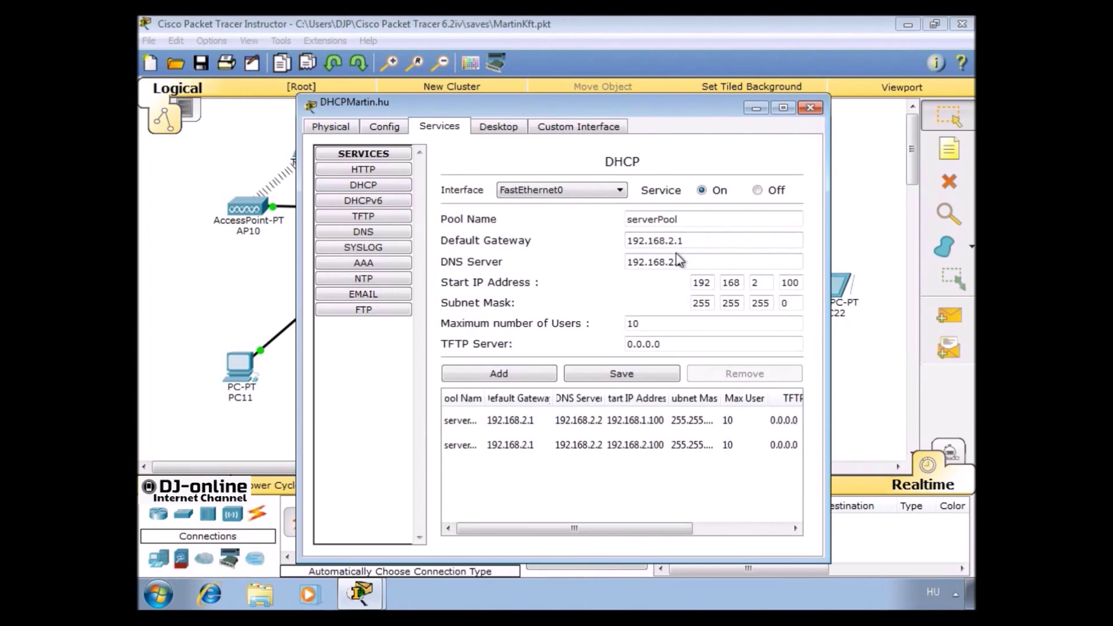
{"action": "left_click", "coordinate": [810, 109]}
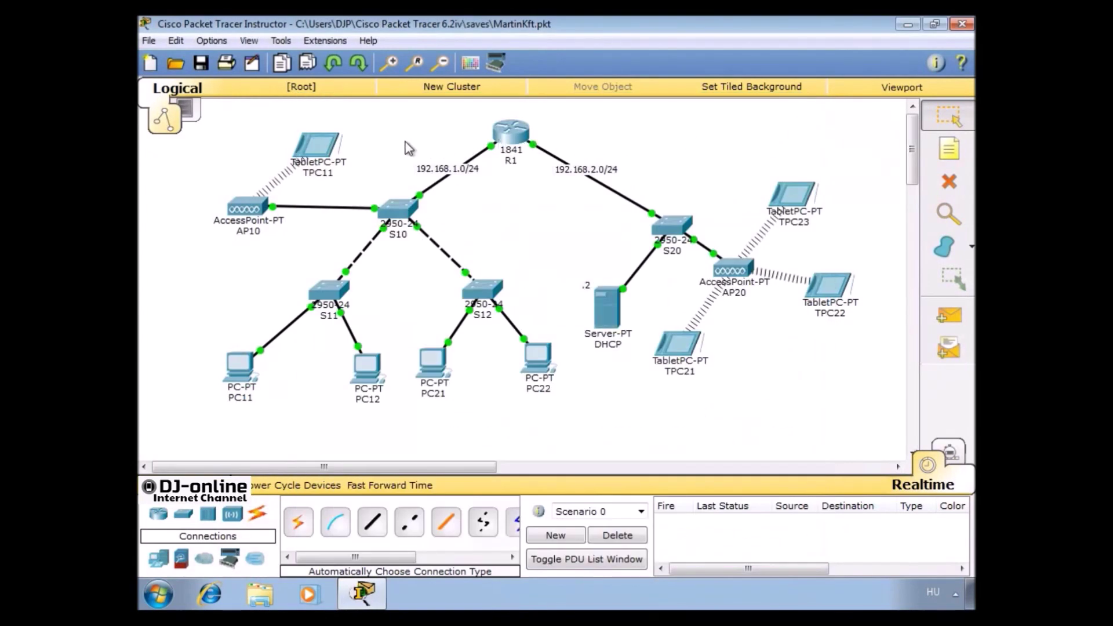
Send a simple test PDU from TPC21 to TPC22
{"action": "left_click", "coordinate": [948, 315]}
{"action": "left_click", "coordinate": [668, 348]}
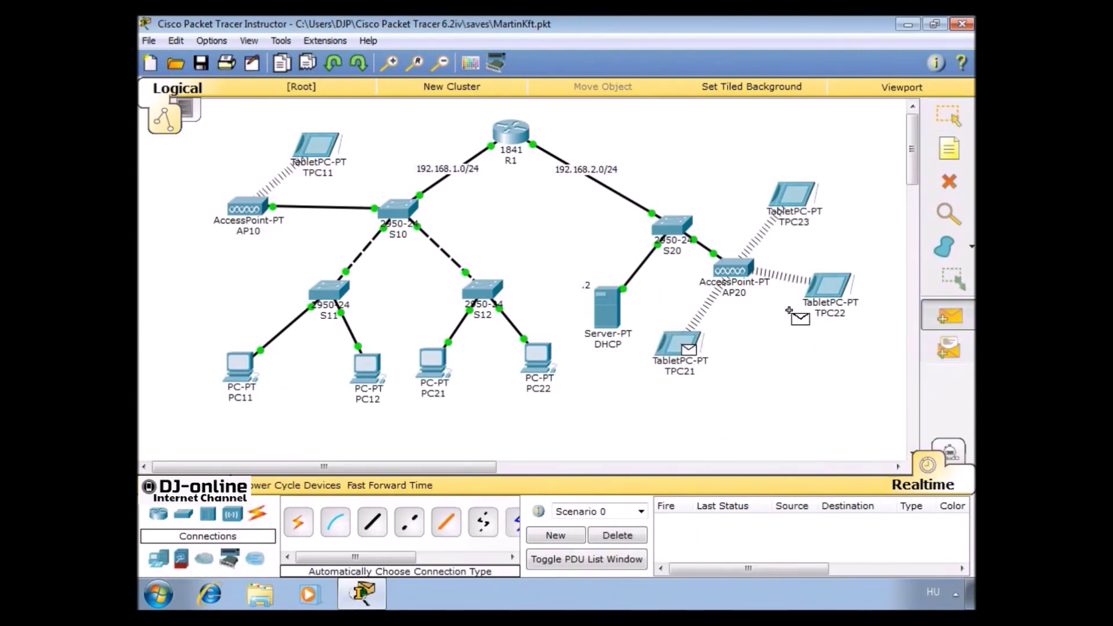
{"action": "left_click", "coordinate": [826, 290]}
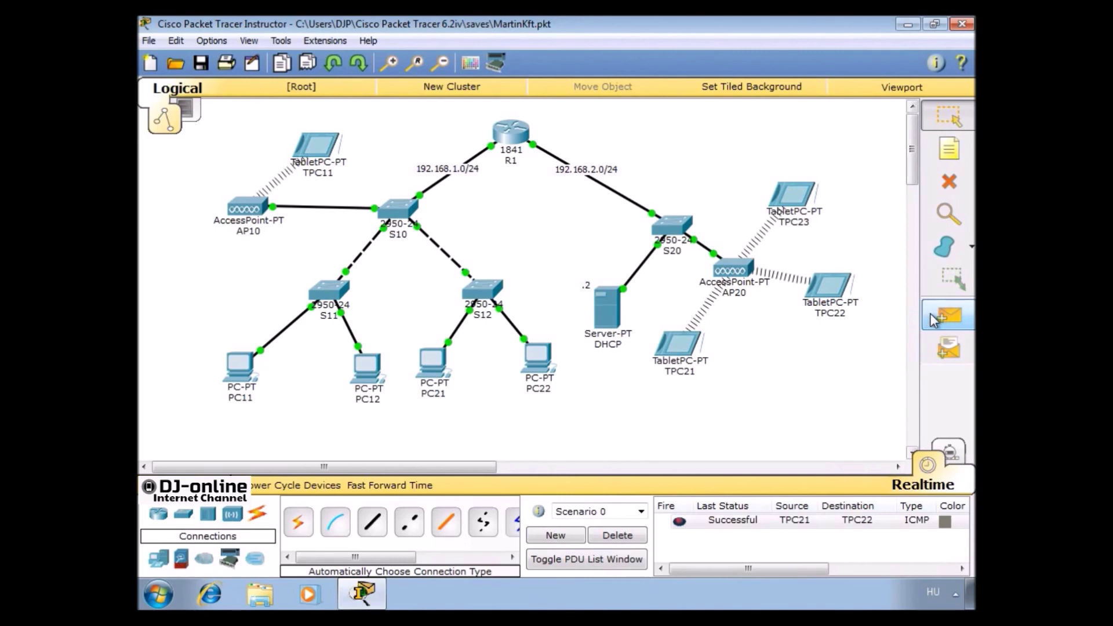
Ping TPC11 from the DHCP server twice until it succeeds, then delete all test PDUs
{"action": "left_click", "coordinate": [948, 316]}
{"action": "left_click", "coordinate": [608, 307]}
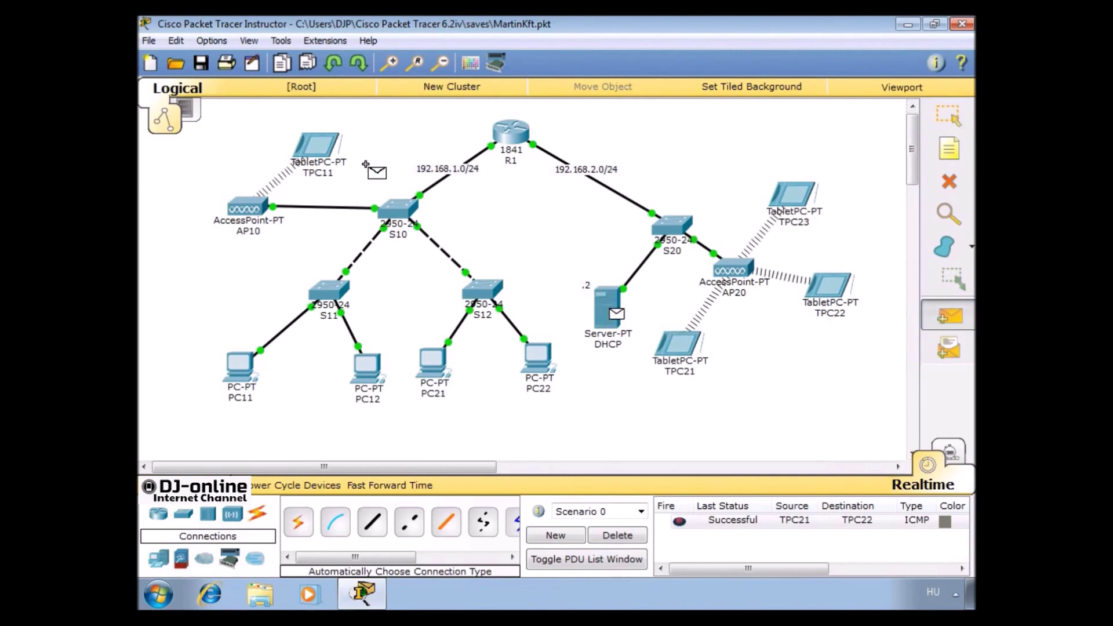
{"action": "left_click", "coordinate": [318, 148]}
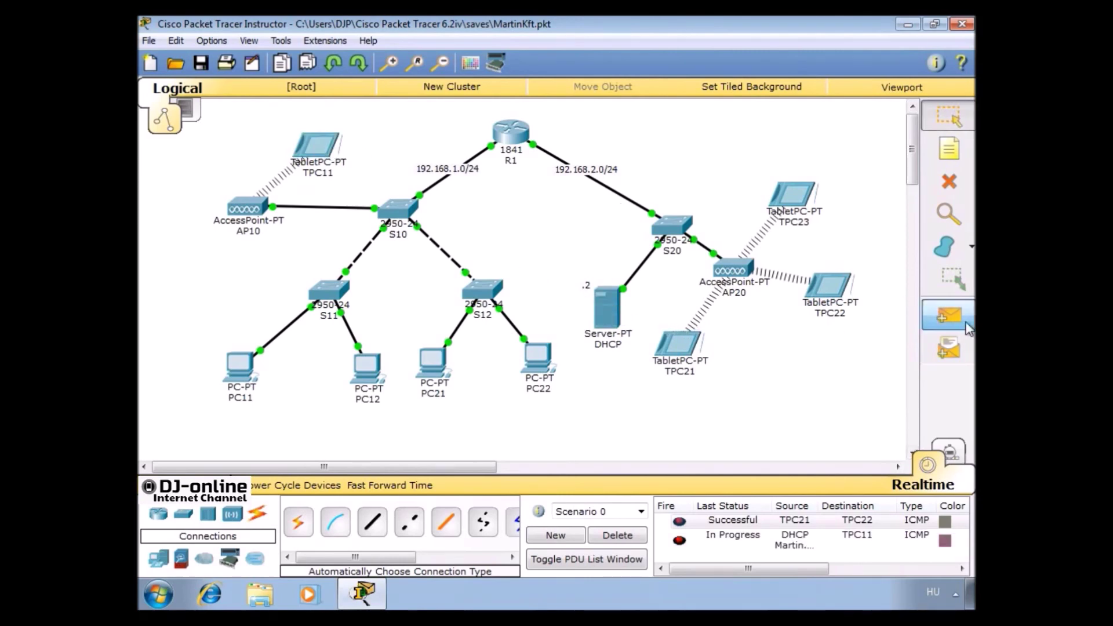
{"action": "left_click", "coordinate": [948, 315]}
{"action": "left_click", "coordinate": [608, 307]}
{"action": "left_click", "coordinate": [313, 146]}
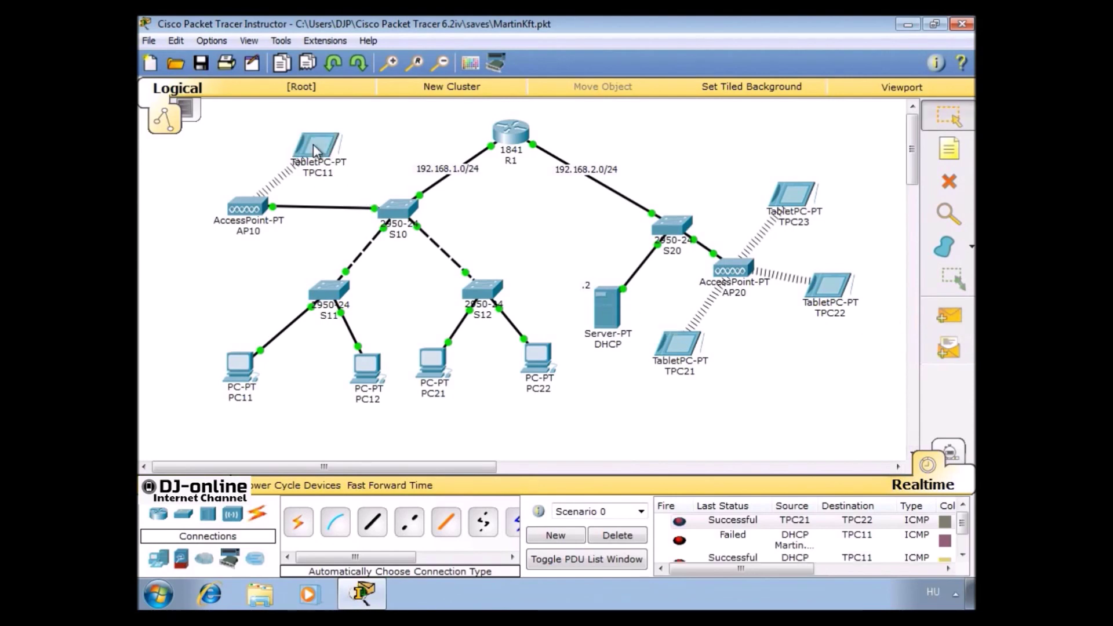
{"action": "left_click", "coordinate": [638, 540]}
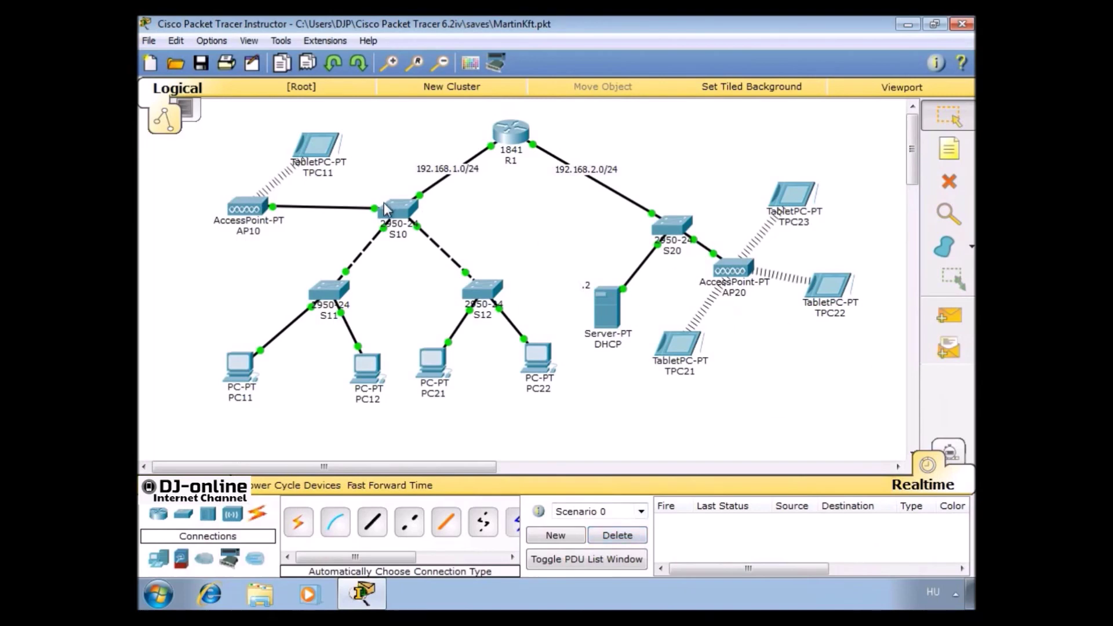
In S10's VLAN Database, add VLAN 10 named VLAN10 and VLAN 20 named VLAN20
{"action": "left_click", "coordinate": [398, 214]}
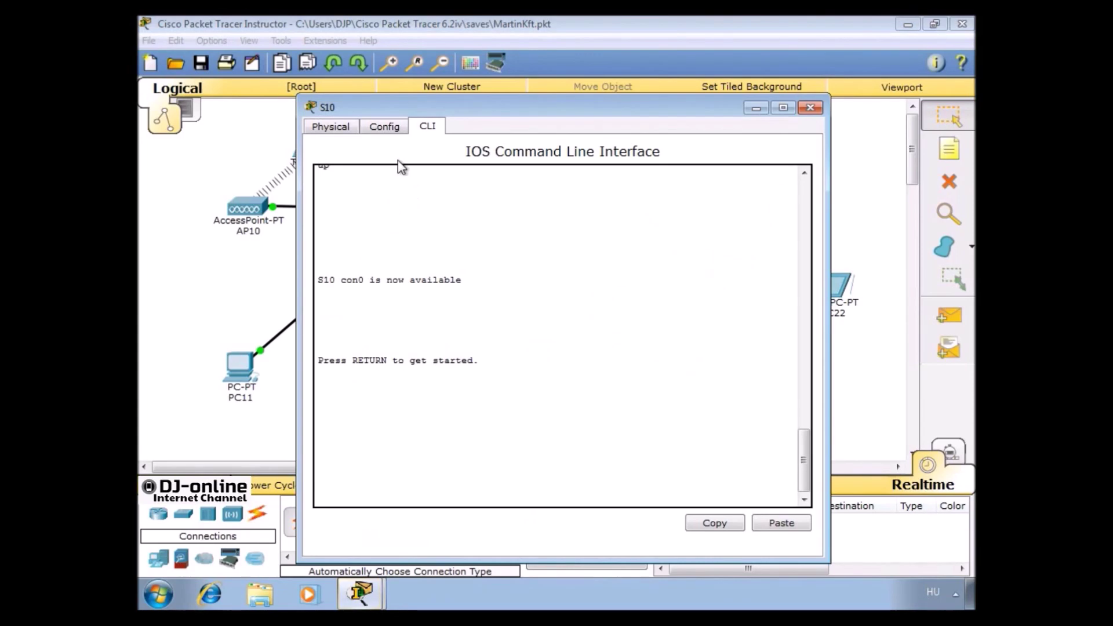
{"action": "left_click", "coordinate": [385, 127]}
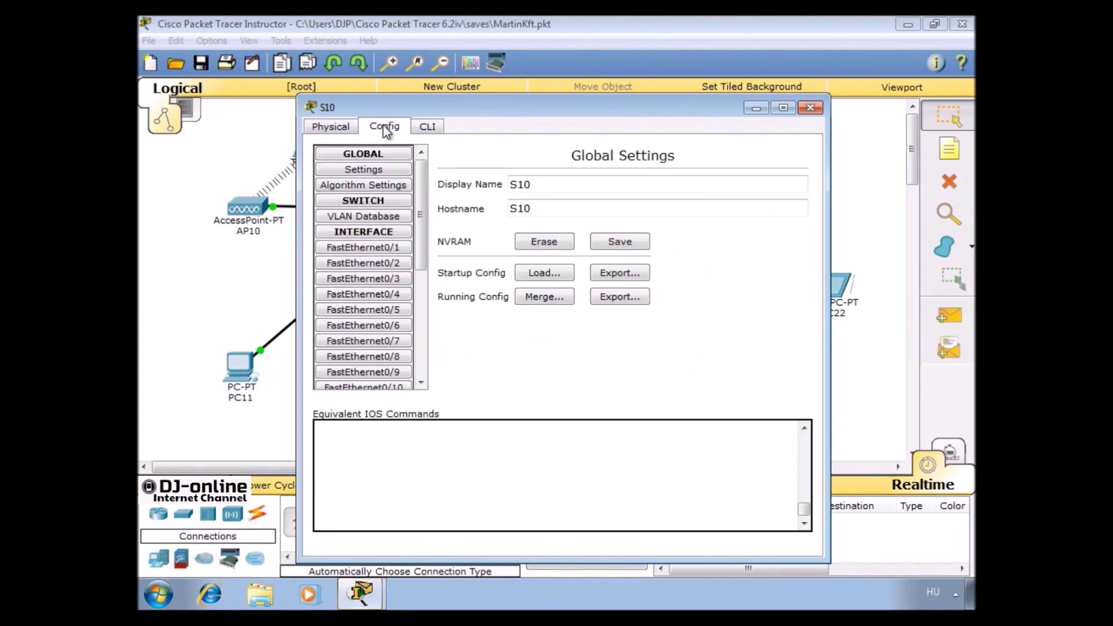
{"action": "left_click", "coordinate": [370, 215]}
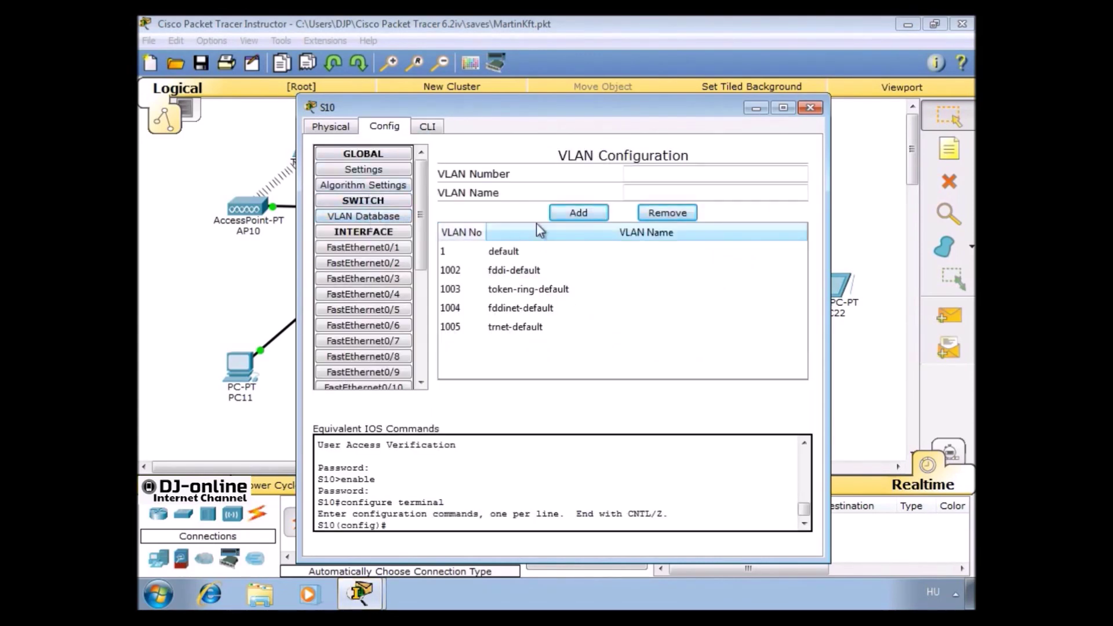
{"action": "left_click", "coordinate": [649, 177]}
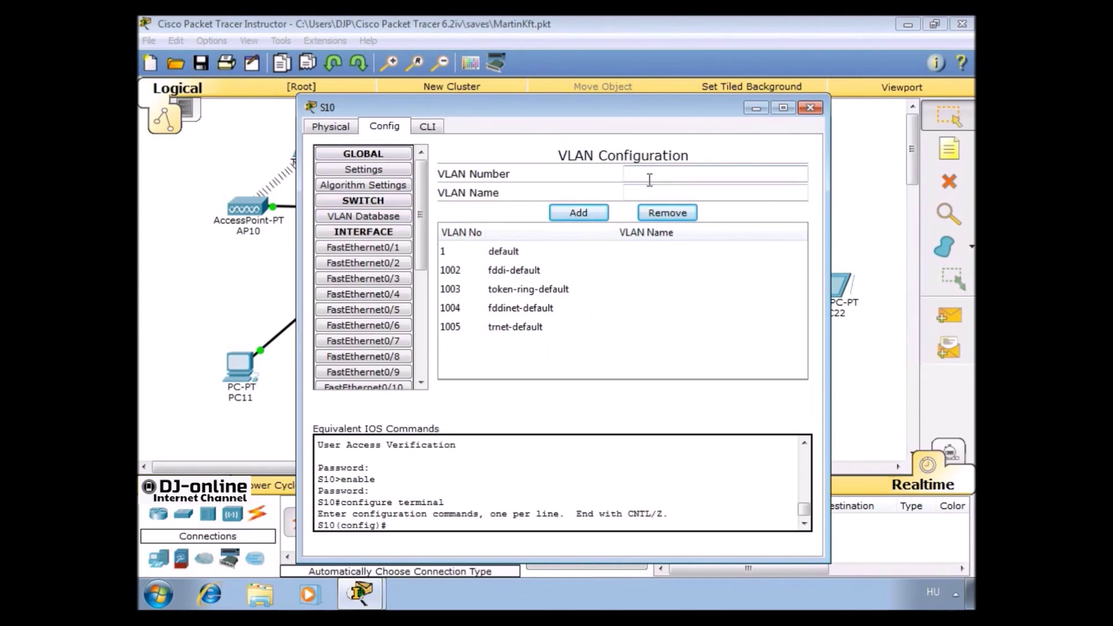
{"action": "key", "text": "Tab"}
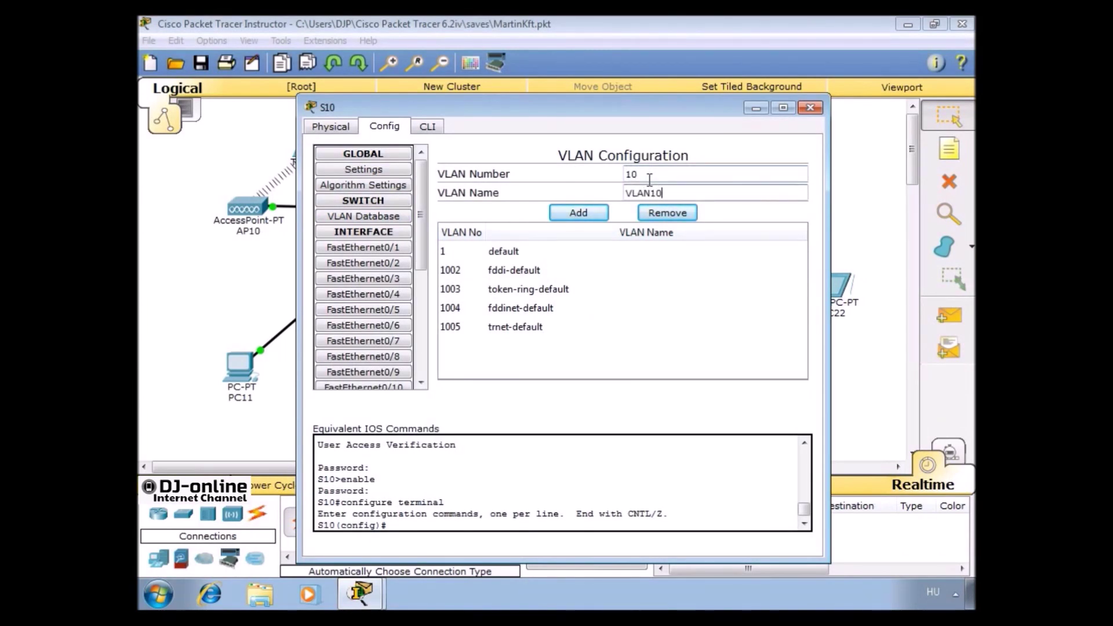
{"action": "left_click", "coordinate": [602, 212]}
{"action": "double_click", "coordinate": [684, 174]}
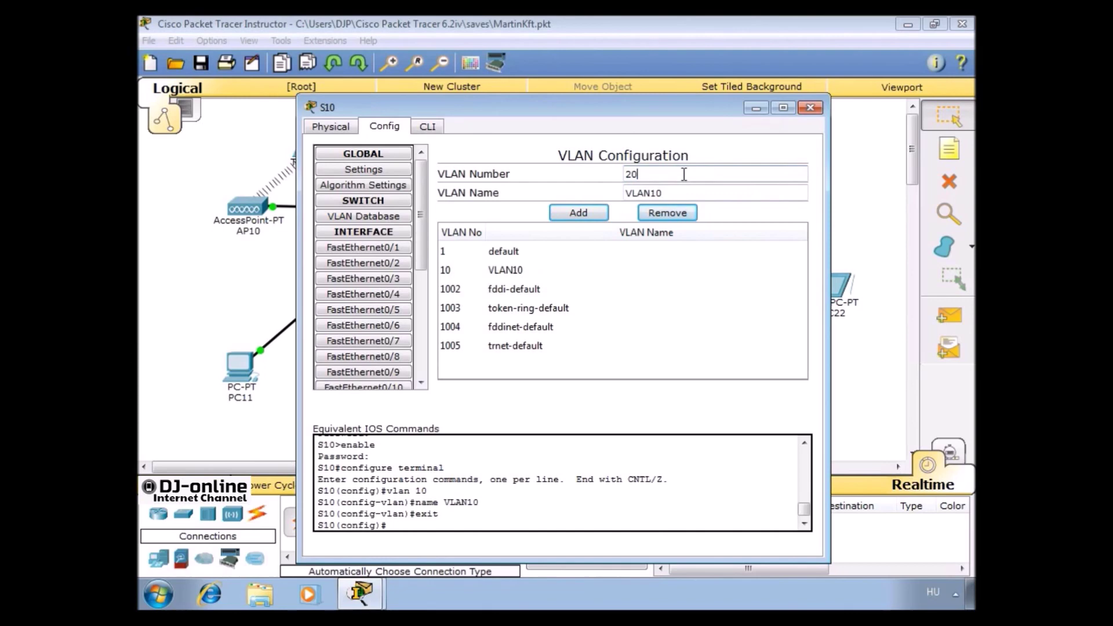
{"action": "left_click", "coordinate": [667, 194]}
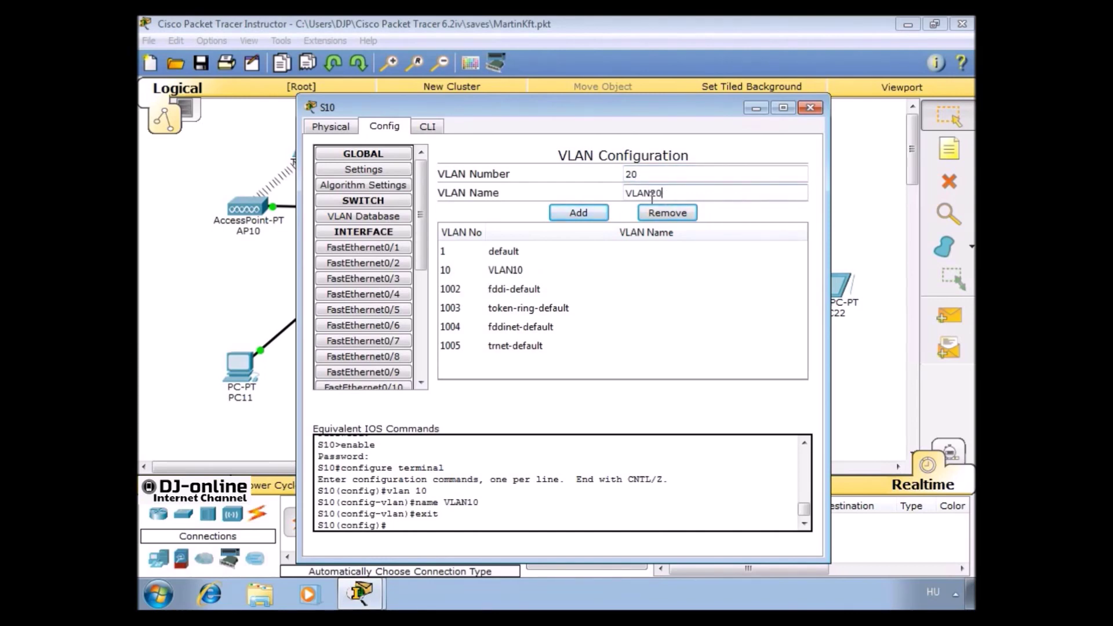
{"action": "left_click", "coordinate": [590, 211]}
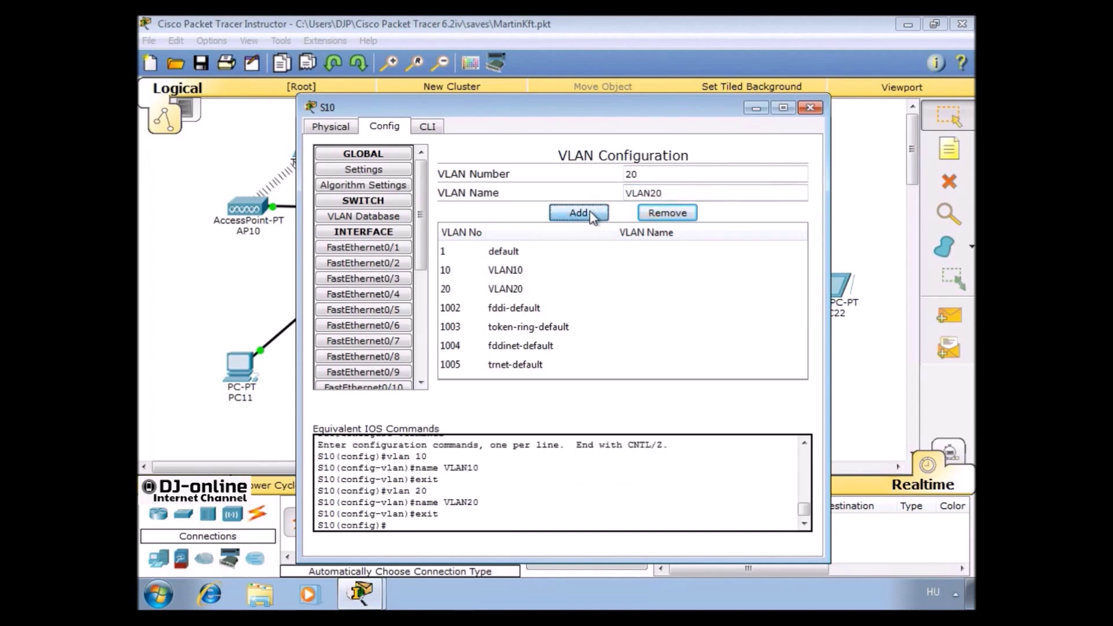
{"action": "left_click", "coordinate": [809, 108]}
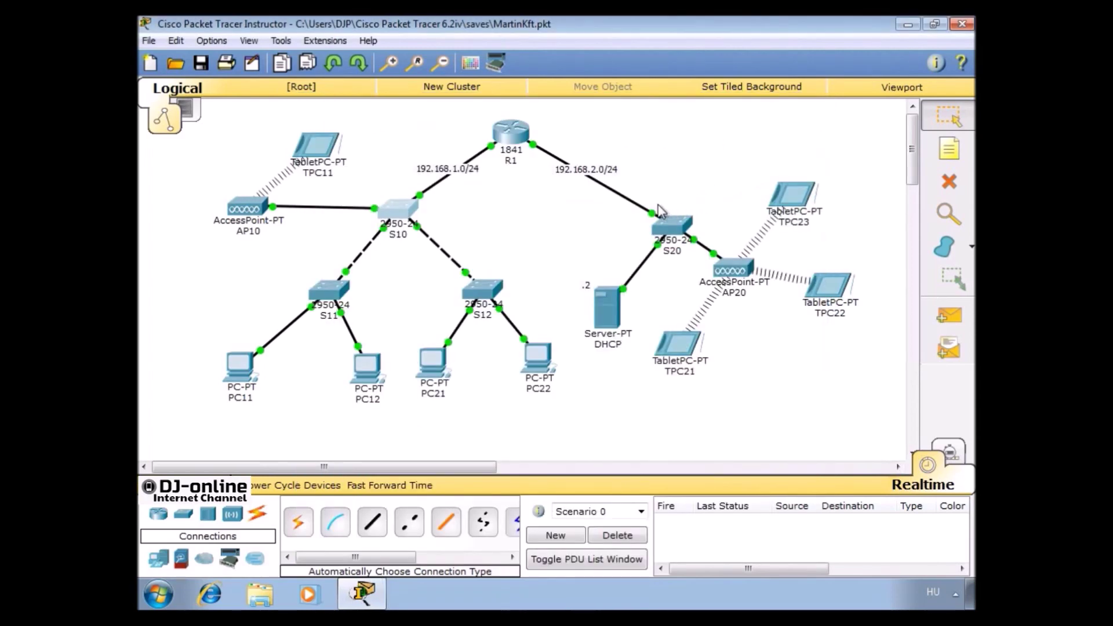
On S11, put FastEthernet0/2 in access VLAN 10:VLAN10 and FastEthernet0/3 in VLAN 20:VLAN20
{"action": "left_click", "coordinate": [337, 293]}
{"action": "left_click_drag", "start_coordinate": [410, 102], "coordinate": [513, 74]}
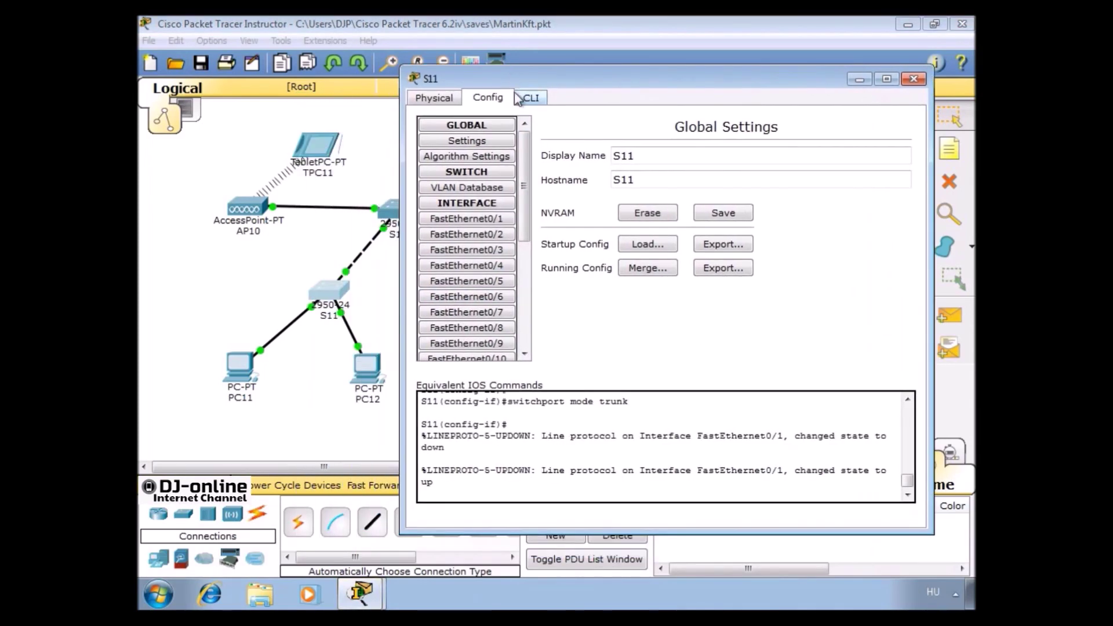
{"action": "left_click", "coordinate": [491, 189]}
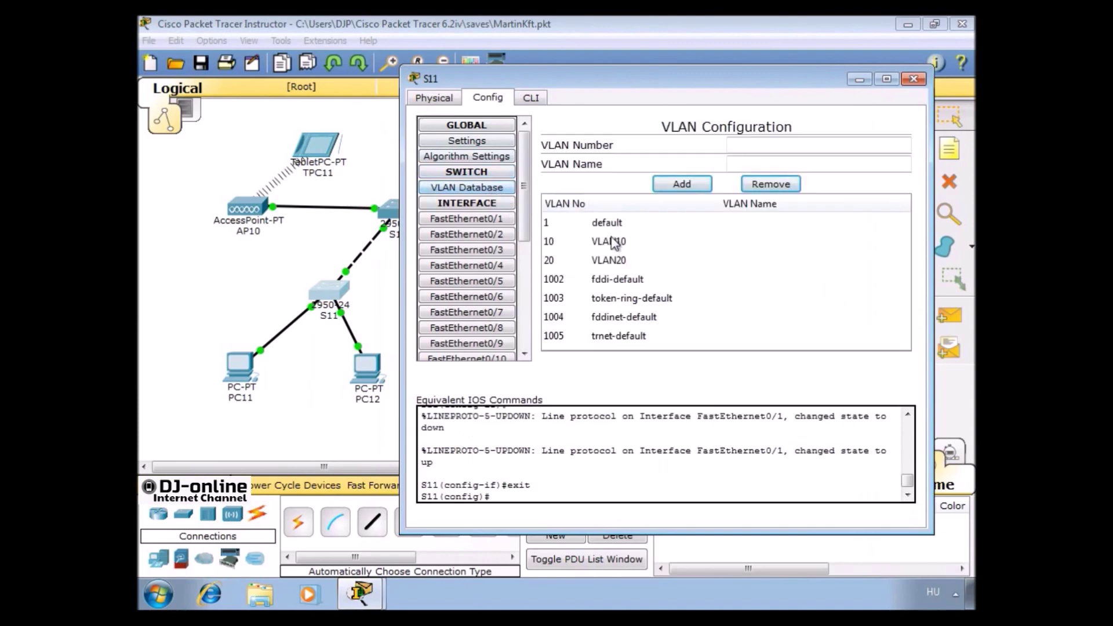
{"action": "left_click", "coordinate": [453, 235]}
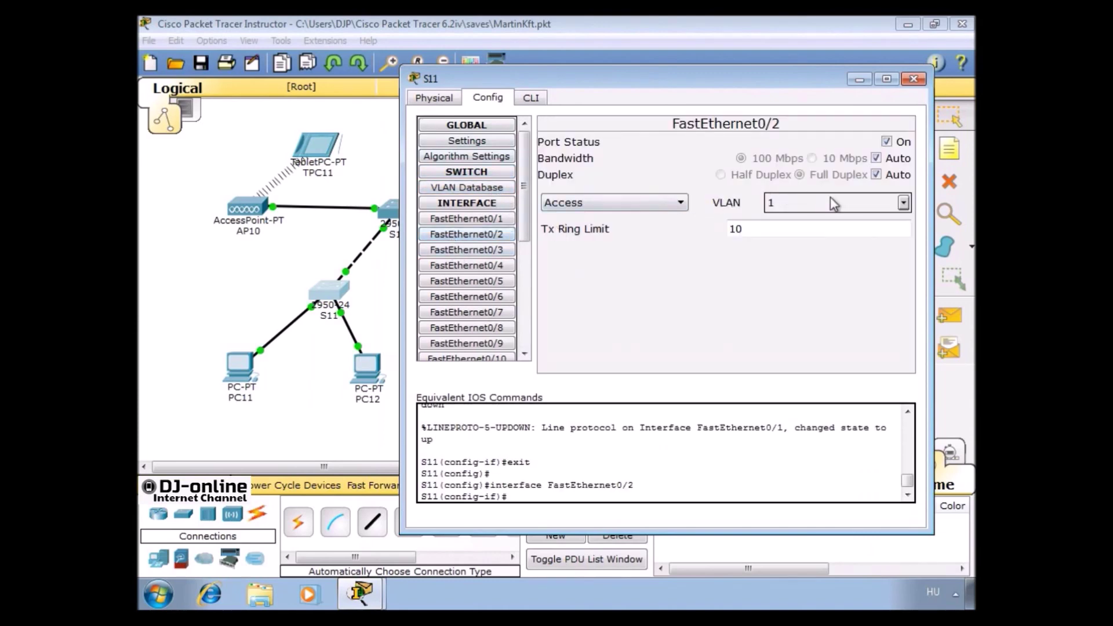
{"action": "left_click", "coordinate": [902, 204]}
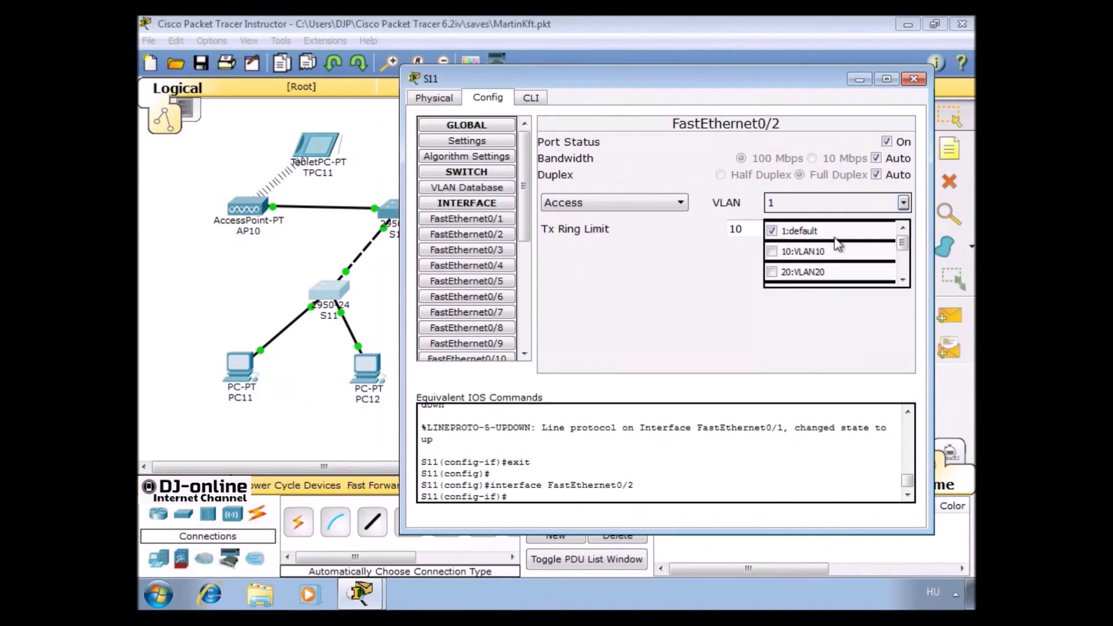
{"action": "left_click", "coordinate": [819, 254]}
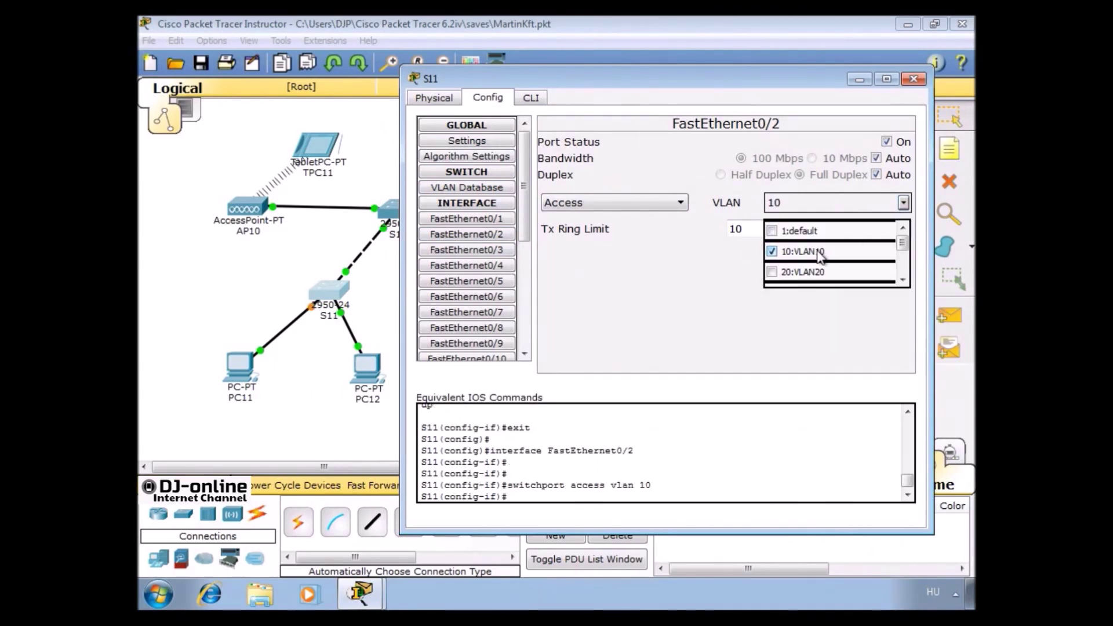
{"action": "left_click", "coordinate": [502, 250]}
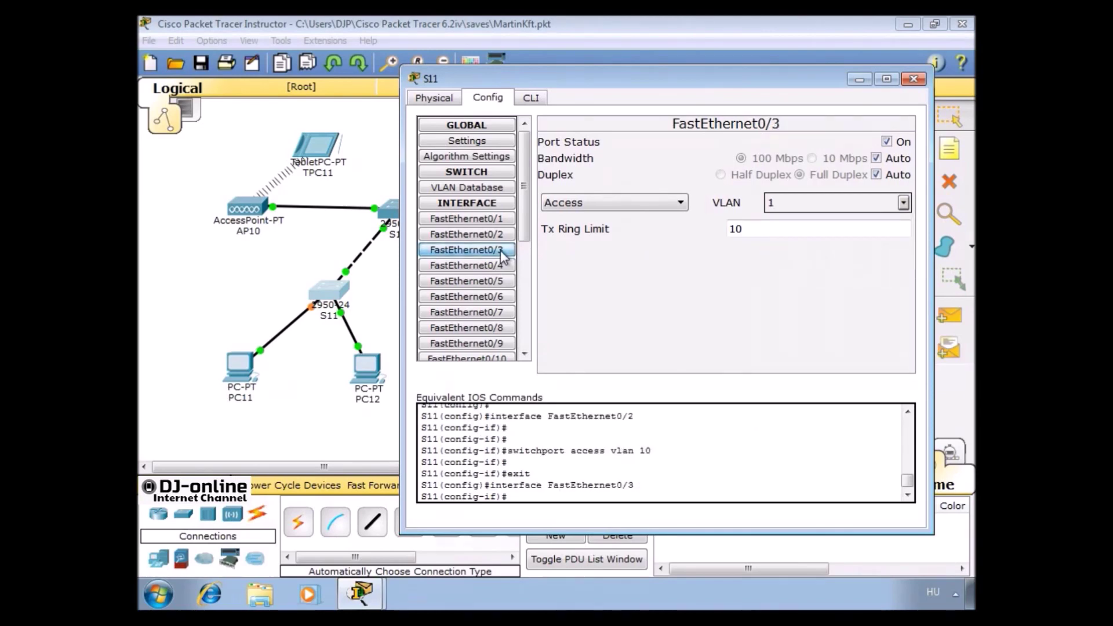
{"action": "left_click", "coordinate": [903, 202]}
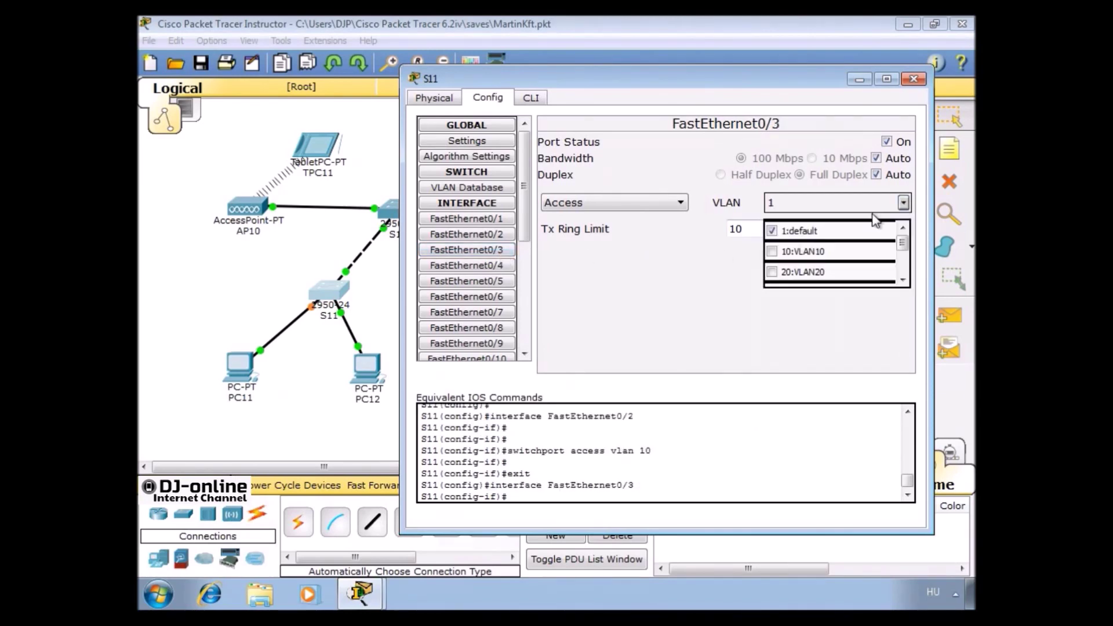
{"action": "left_click", "coordinate": [810, 273]}
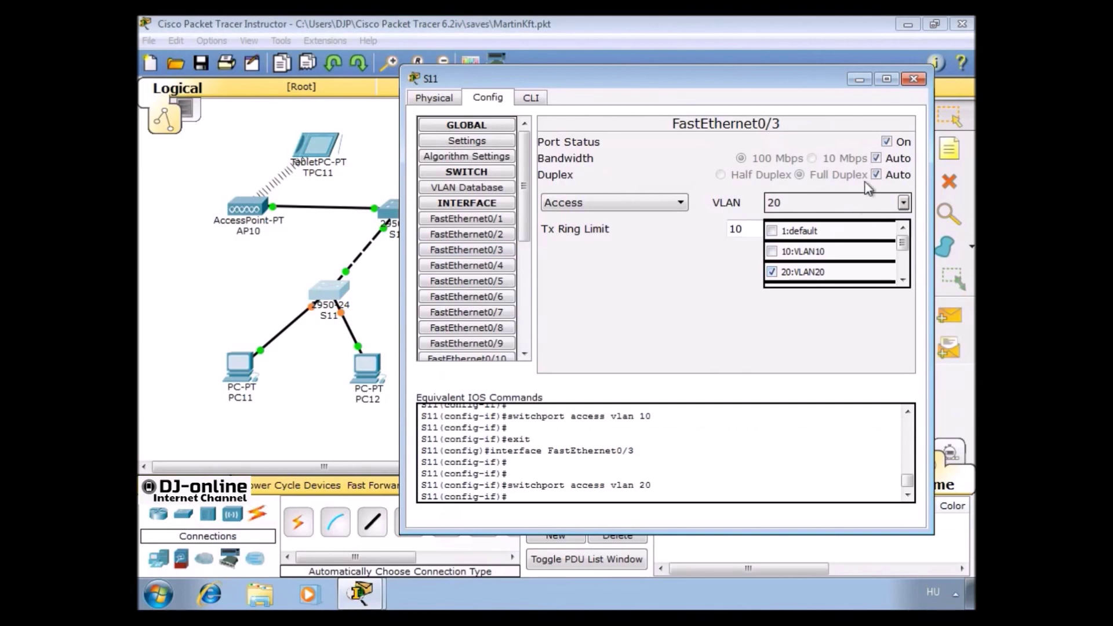
{"action": "left_click", "coordinate": [912, 79]}
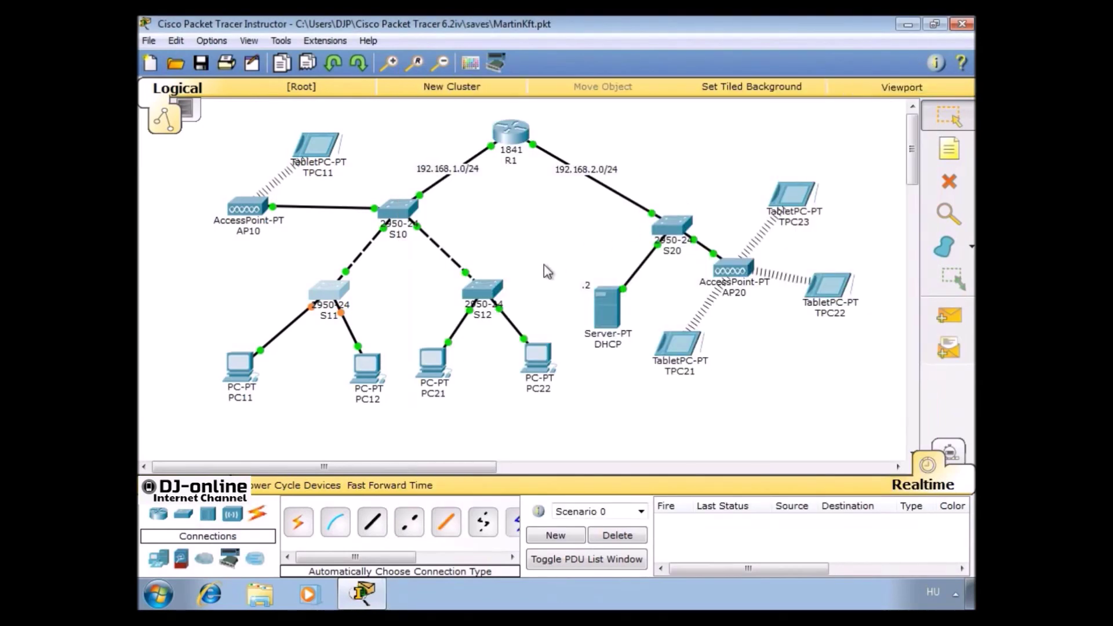